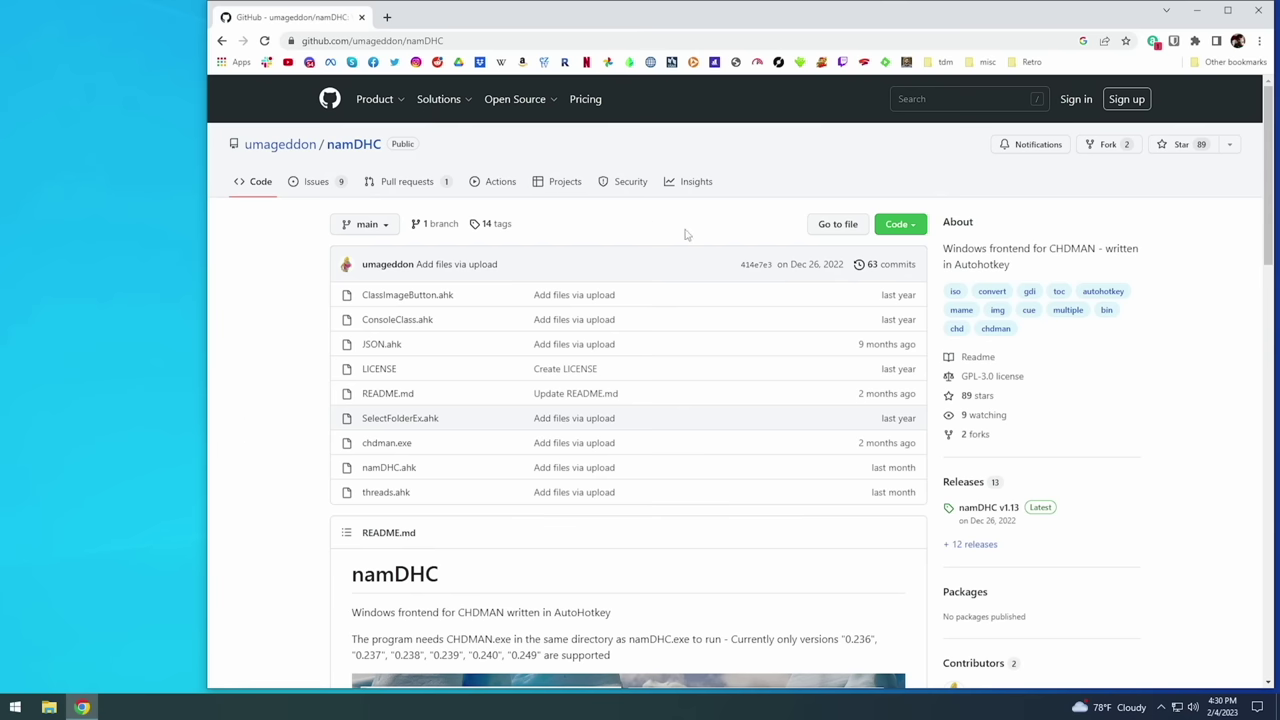
Step: Open the namDHC releases and save chdman.exe from v1.13 to the root of the SAMSUNG USB (F:) drive
{"action": "left_click", "coordinate": [969, 484]}
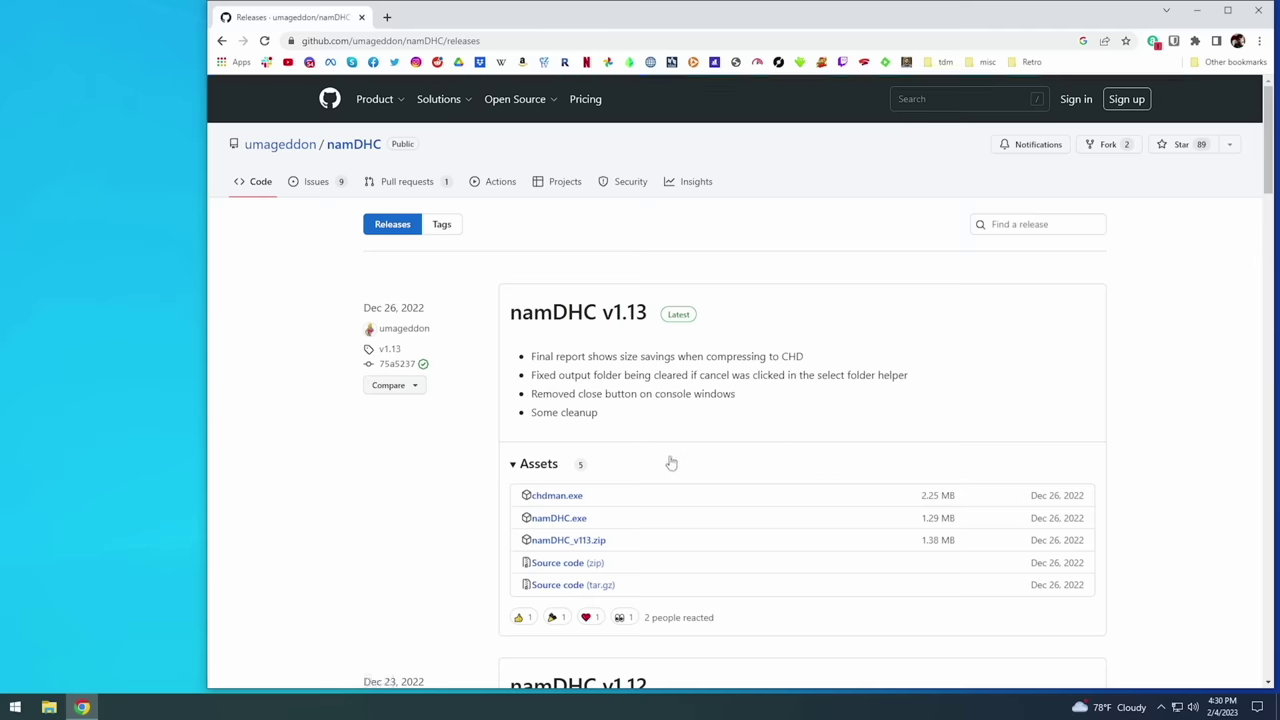
{"action": "right_click", "coordinate": [571, 502]}
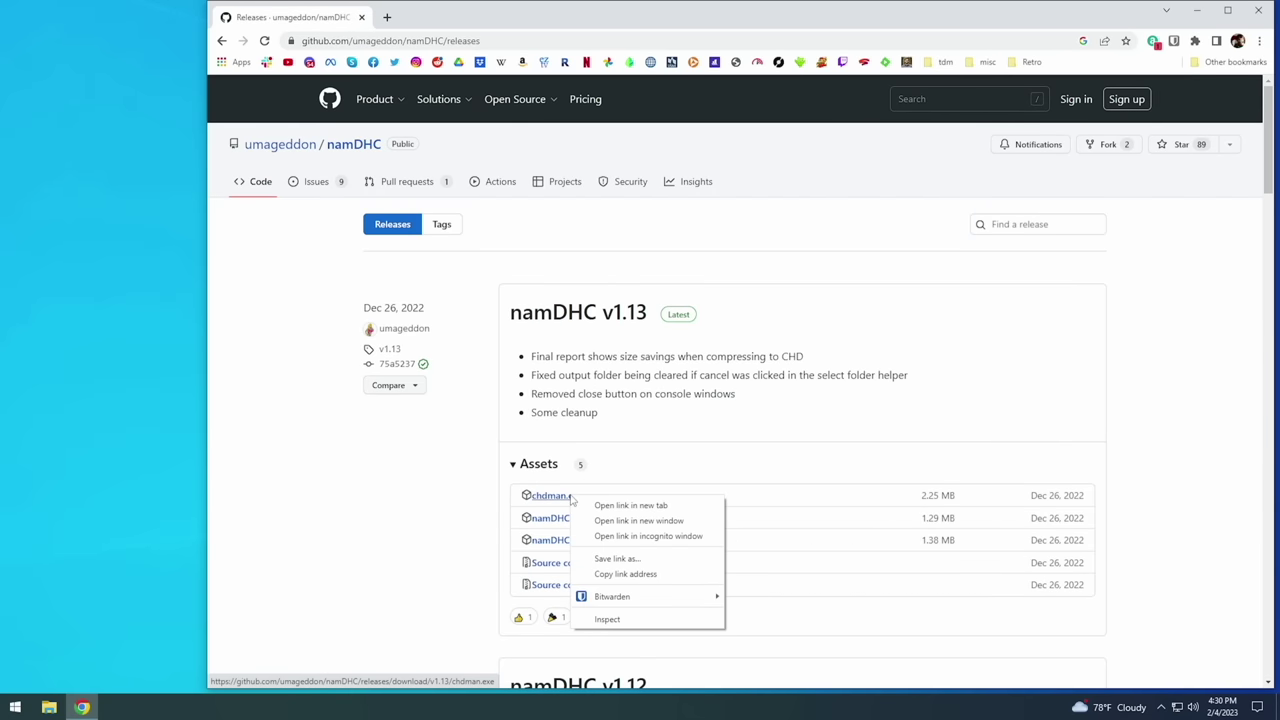
{"action": "left_click", "coordinate": [613, 561]}
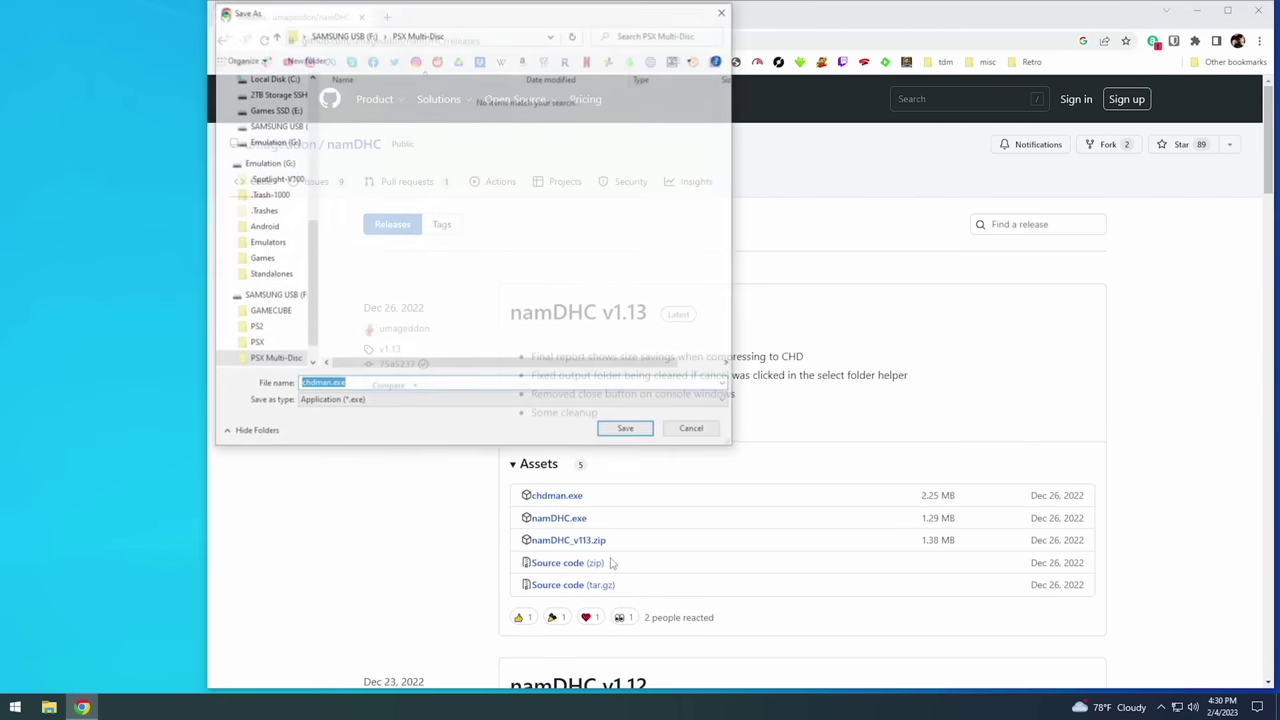
{"action": "left_click", "coordinate": [628, 432]}
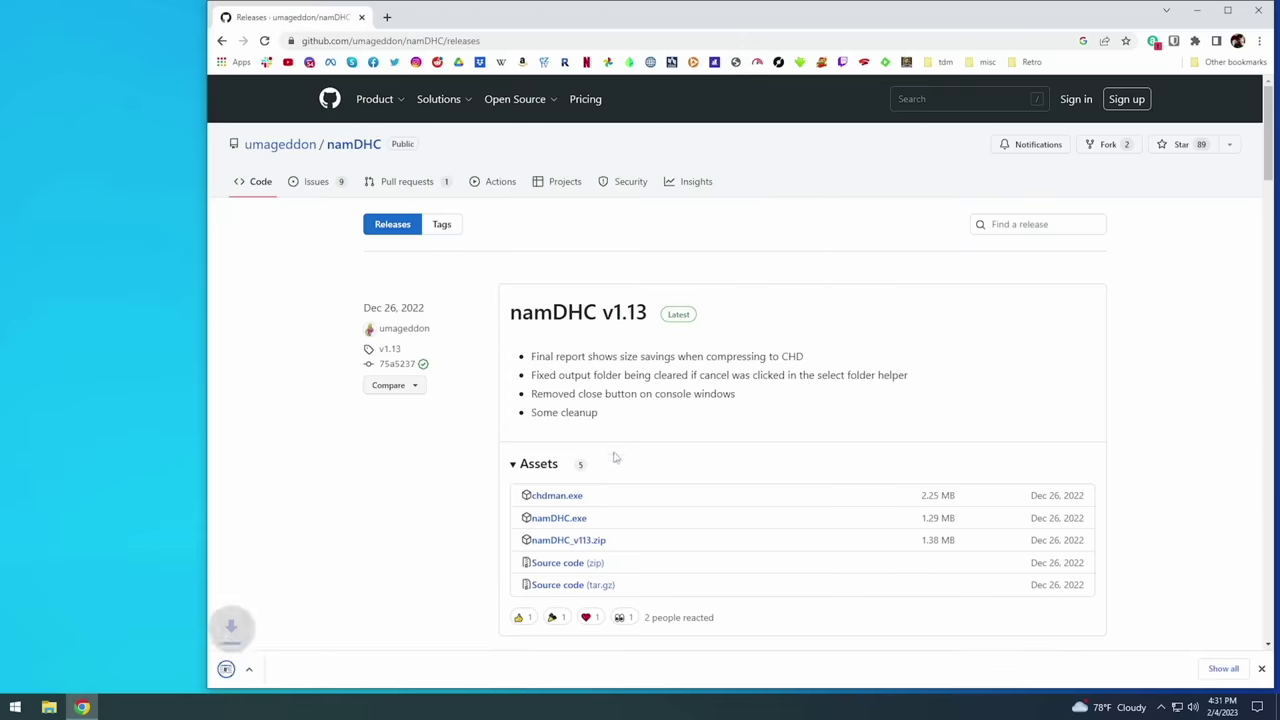
Step: Save namDHC.exe from the v1.13 assets to the same root folder of the F: drive
{"action": "right_click", "coordinate": [574, 519]}
{"action": "left_click", "coordinate": [613, 584]}
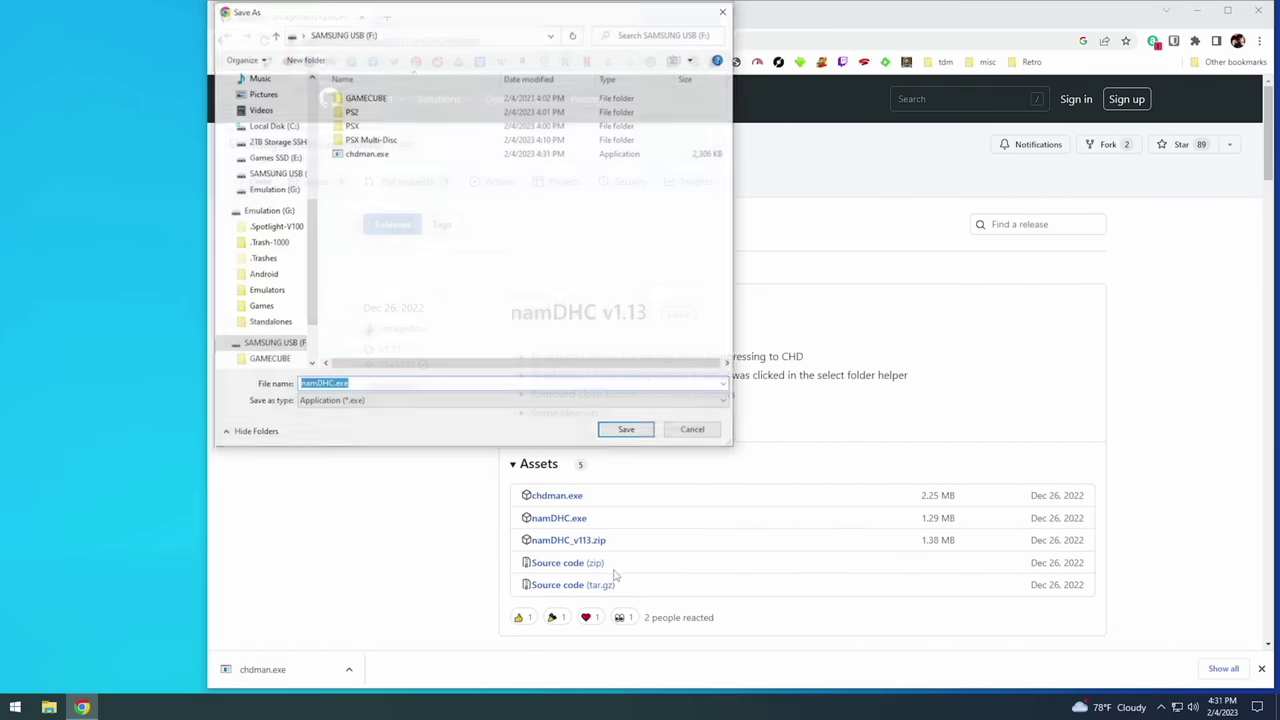
{"action": "left_click", "coordinate": [622, 431]}
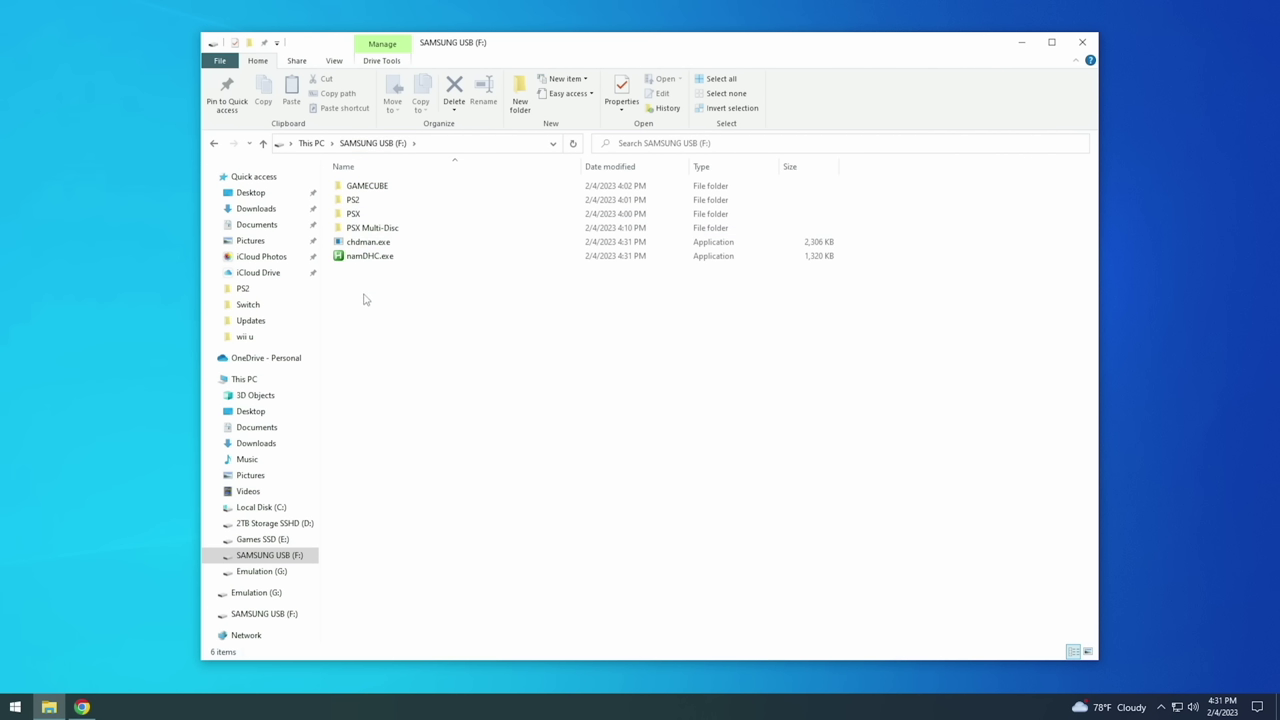
Step: In File Explorer, open the PSX folder on F: and widen the Name column to examine the full game file names
{"action": "left_click", "coordinate": [353, 216]}
{"action": "double_click", "coordinate": [353, 216]}
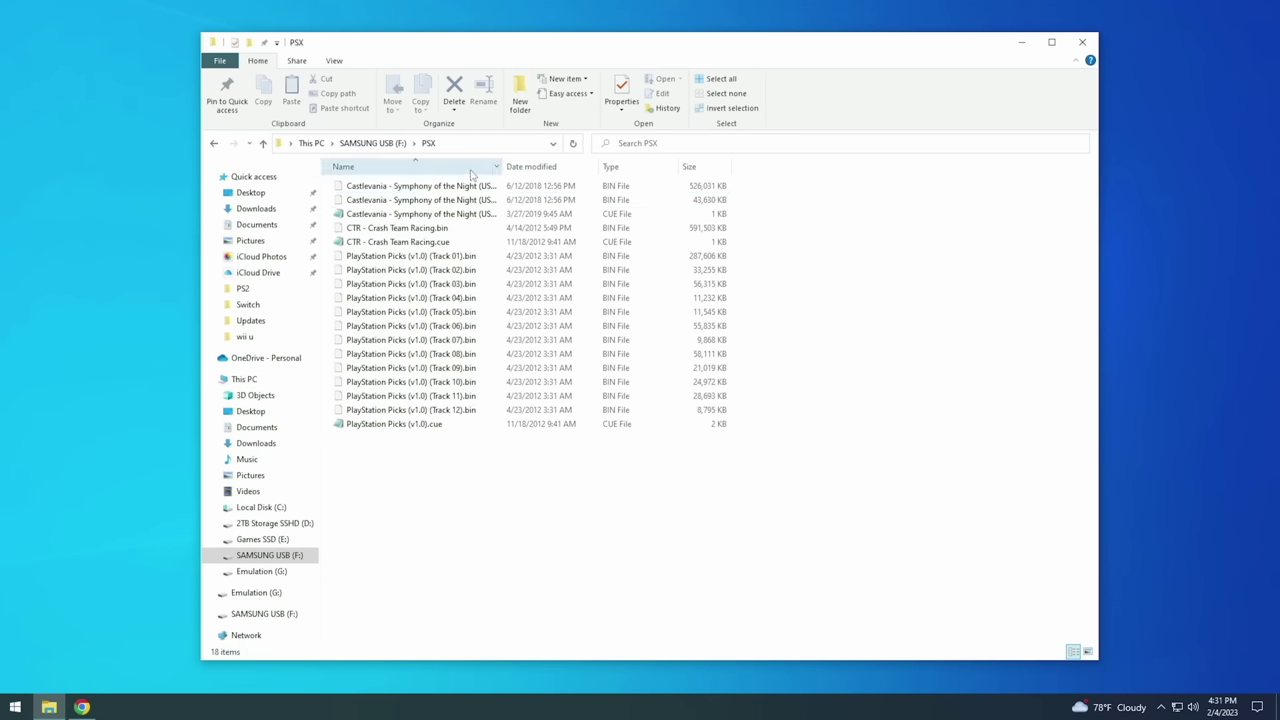
{"action": "left_click_drag", "start_coordinate": [505, 161], "coordinate": [575, 164]}
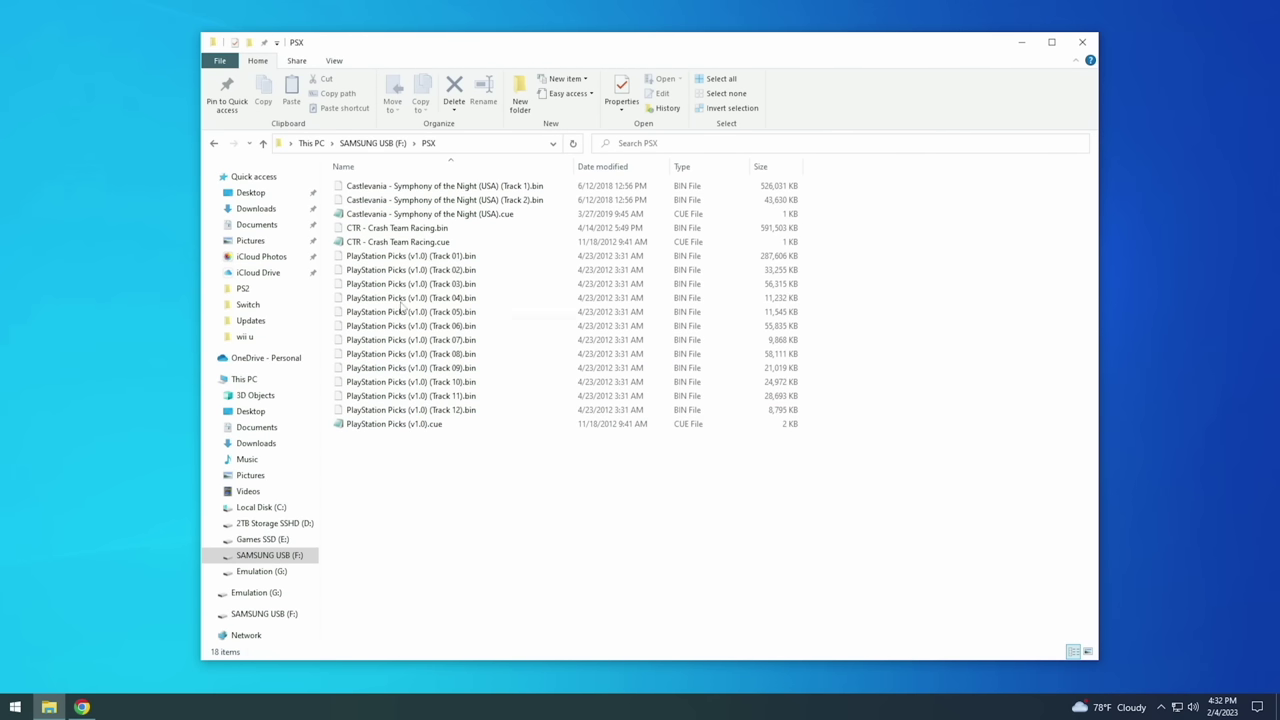
Step: Return to the root of the F: drive and launch namDHC.exe
{"action": "left_click", "coordinate": [372, 143]}
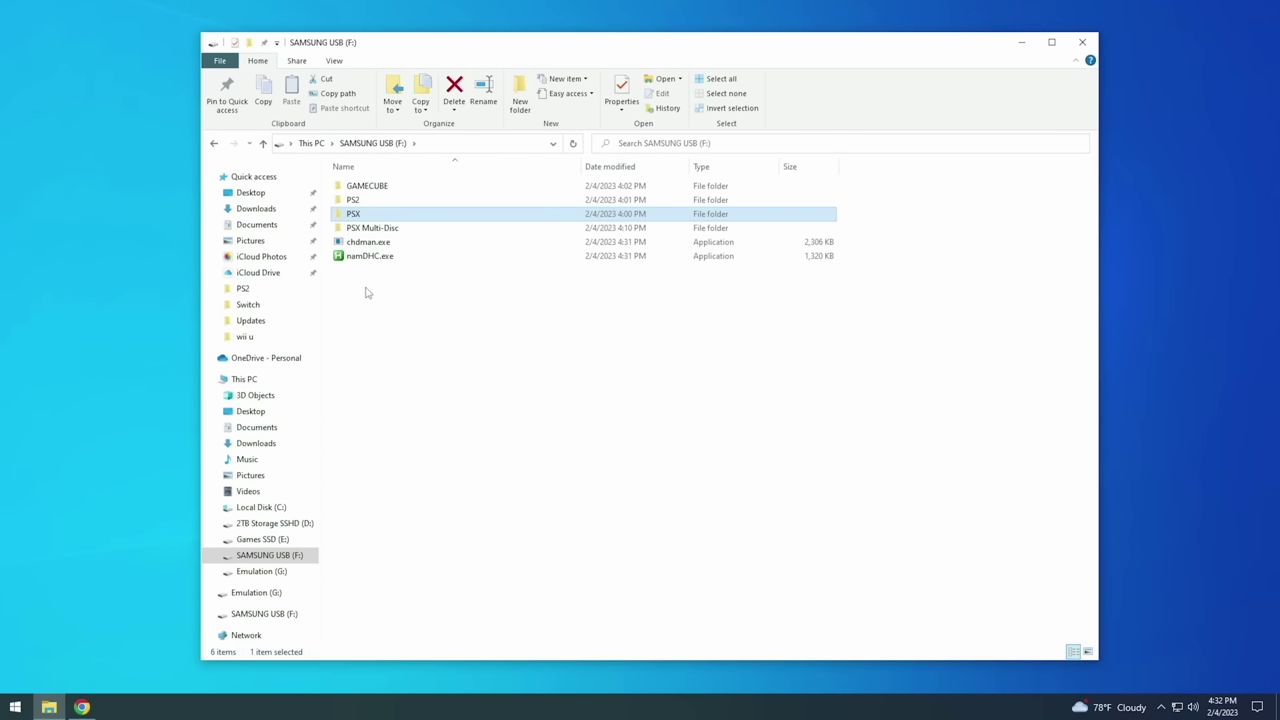
{"action": "left_click", "coordinate": [376, 258]}
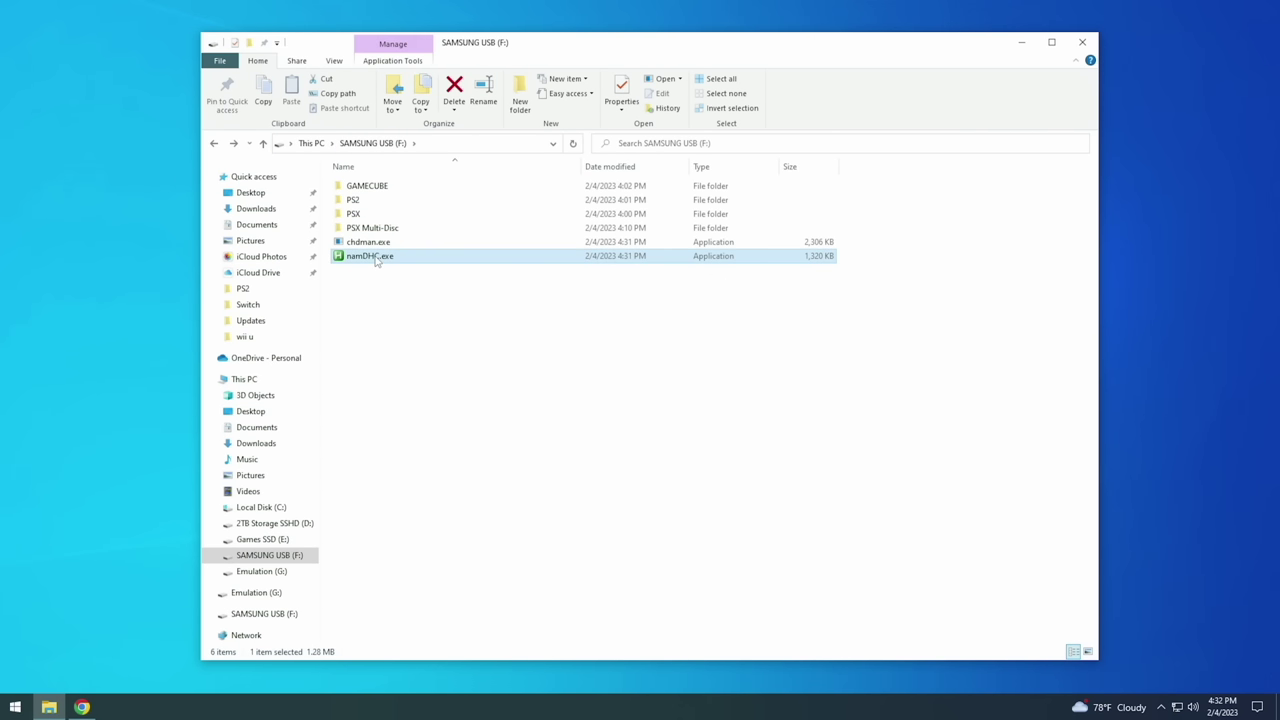
{"action": "double_click", "coordinate": [376, 258]}
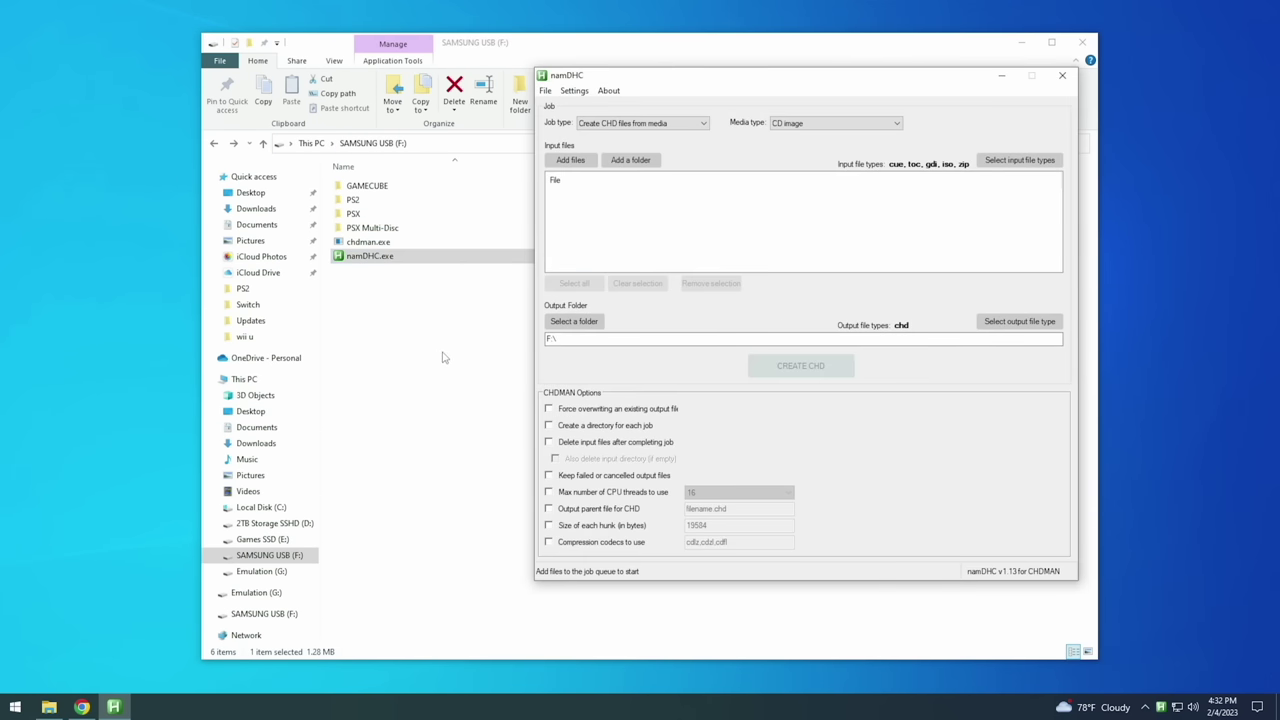
Step: Add the Castlevania, CTR - Crash Team Racing and PlayStation Picks CUE files from the PSX folder as input files
{"action": "left_click", "coordinate": [578, 160]}
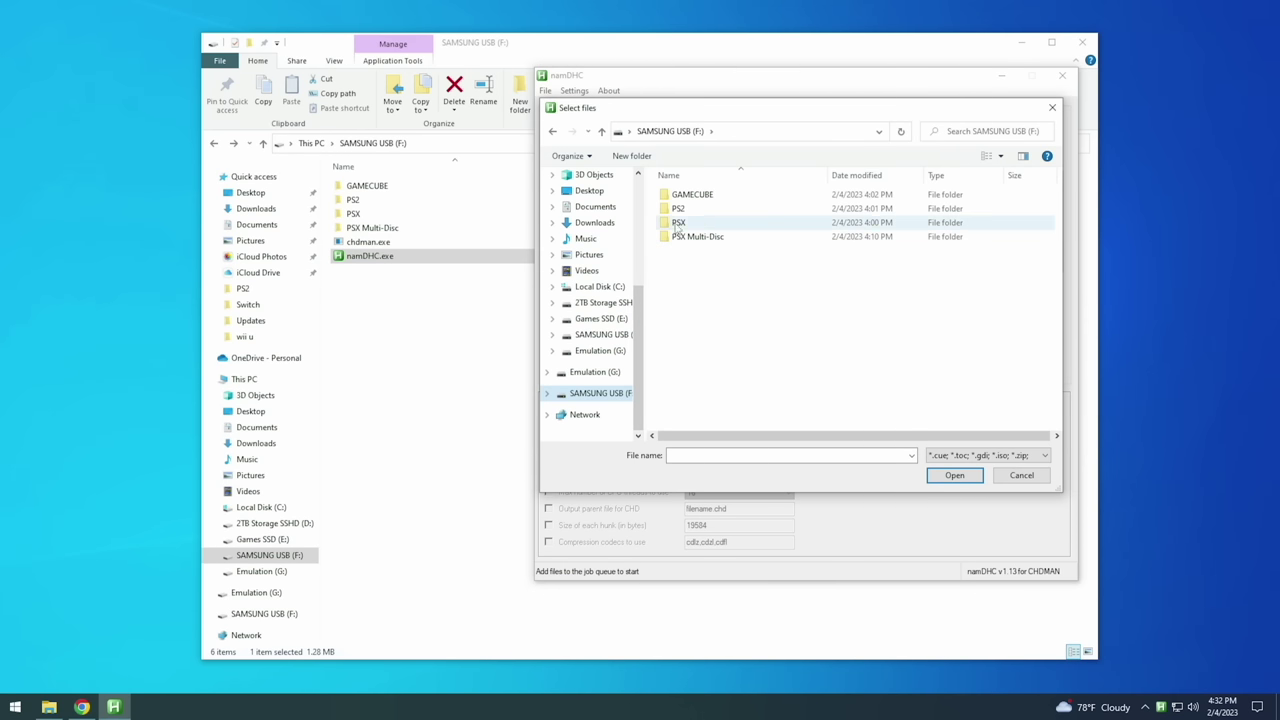
{"action": "left_click", "coordinate": [678, 224]}
{"action": "double_click", "coordinate": [678, 224]}
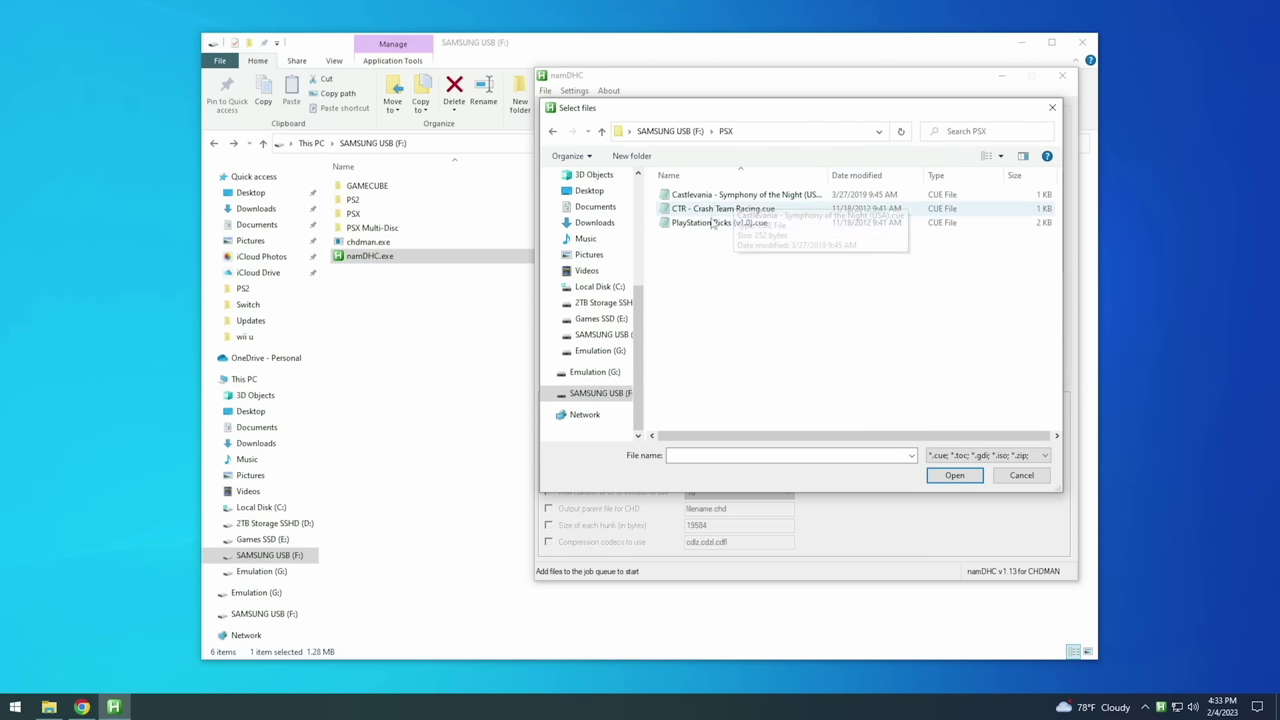
{"action": "left_click_drag", "start_coordinate": [717, 257], "coordinate": [705, 202]}
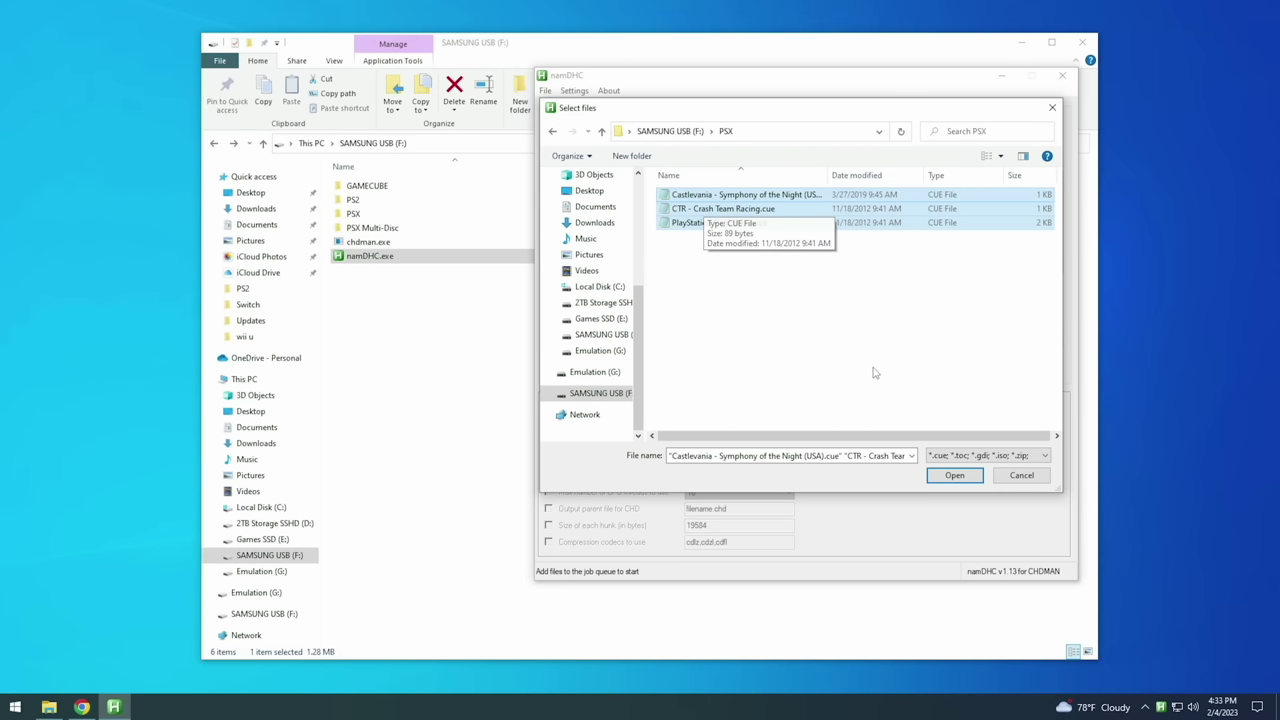
{"action": "left_click", "coordinate": [952, 475]}
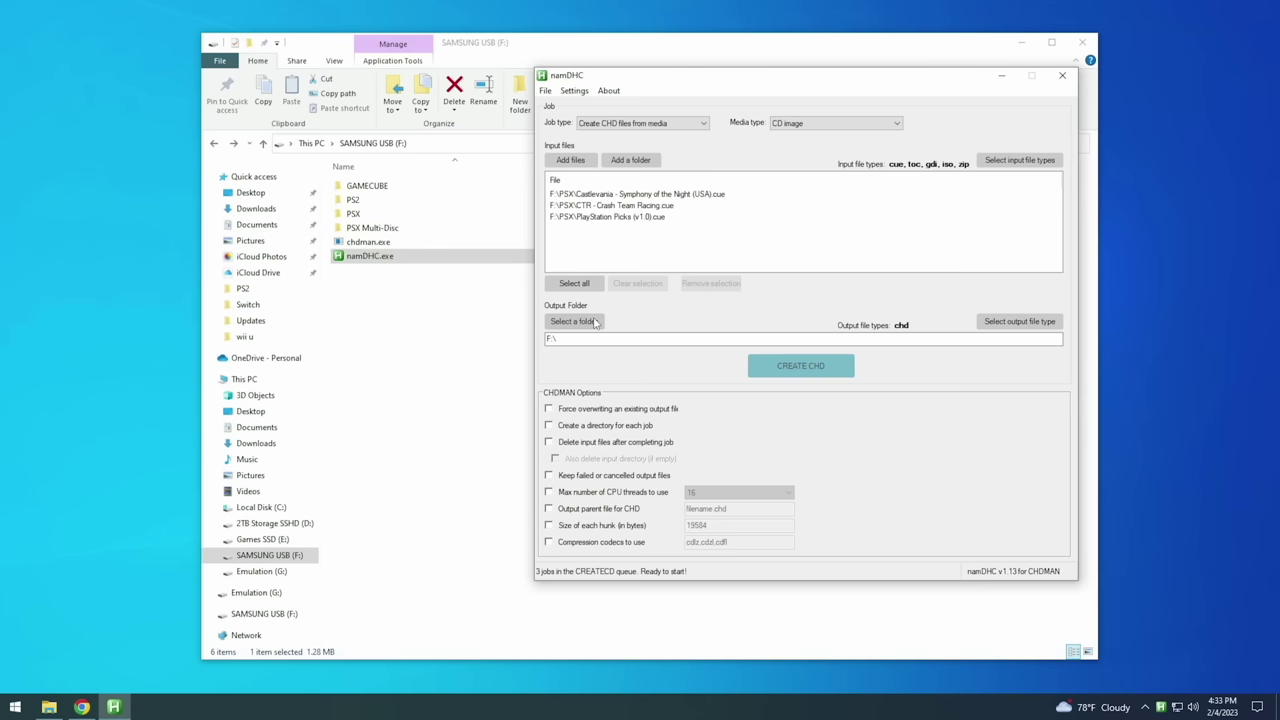
Step: Set the output folder to F:\PSX and create the CHD files from the queued CD images
{"action": "left_click", "coordinate": [594, 321]}
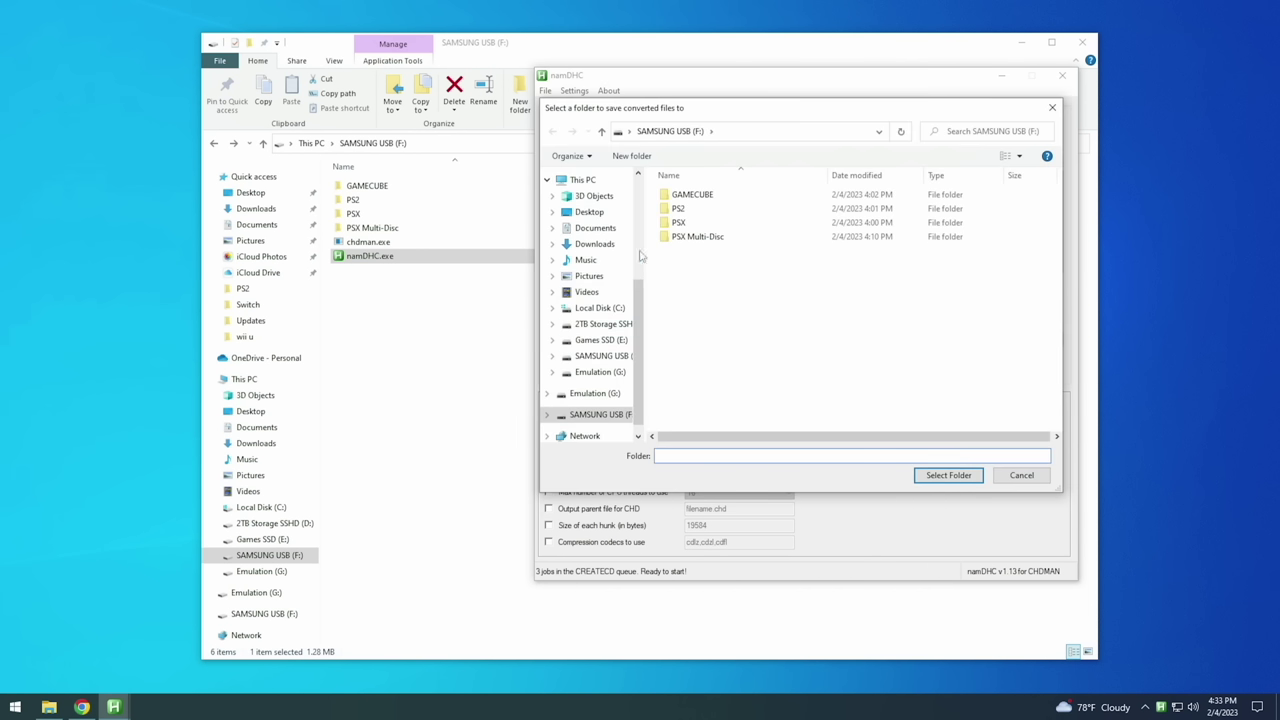
{"action": "double_click", "coordinate": [676, 224]}
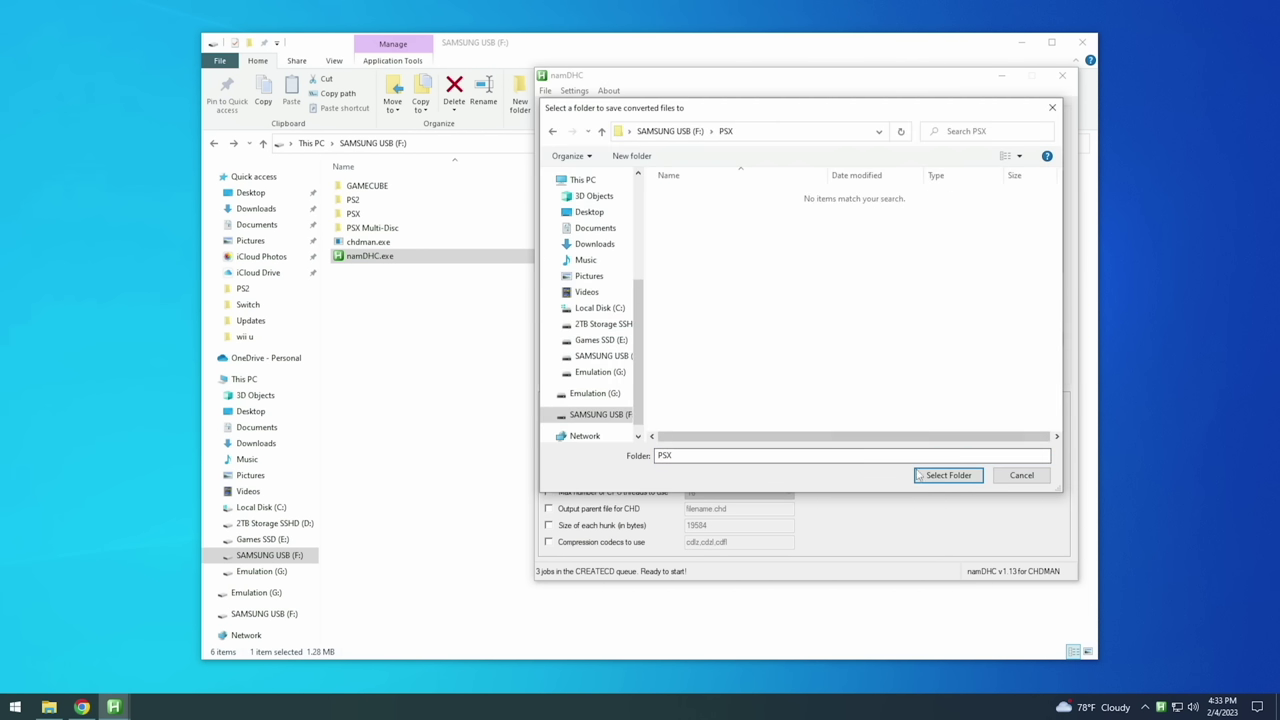
{"action": "left_click", "coordinate": [947, 475]}
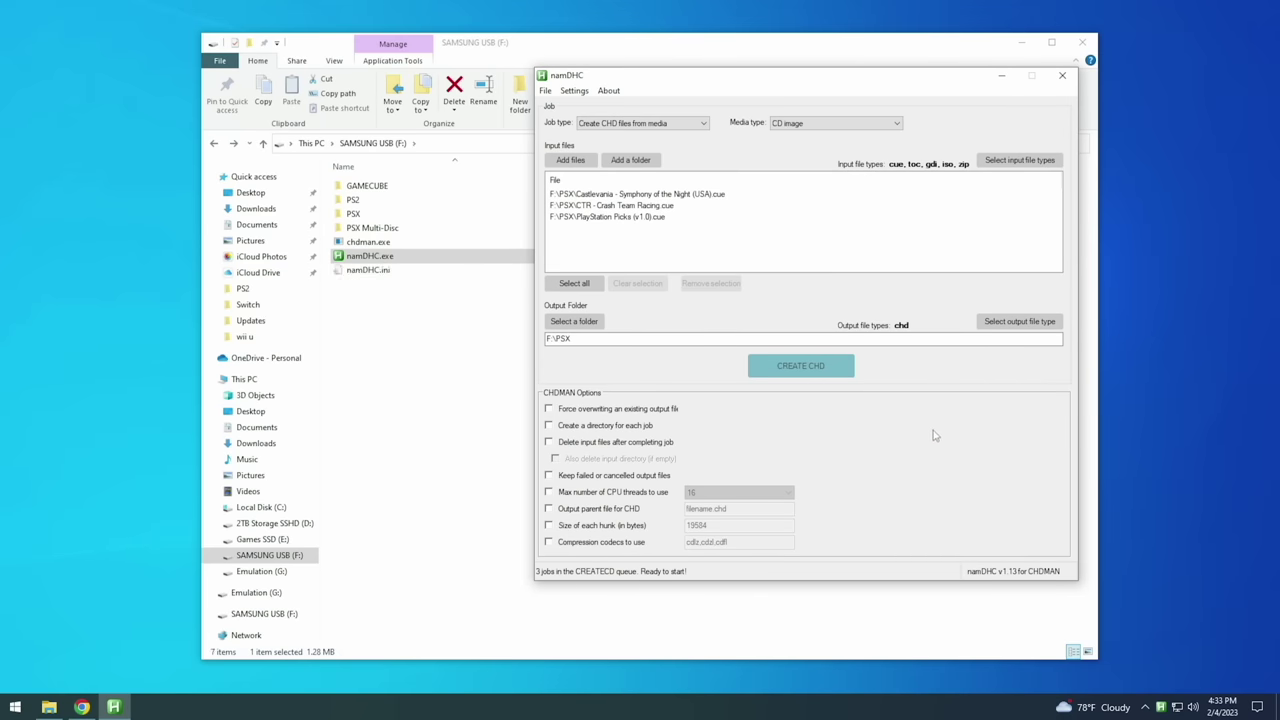
{"action": "left_click", "coordinate": [801, 366]}
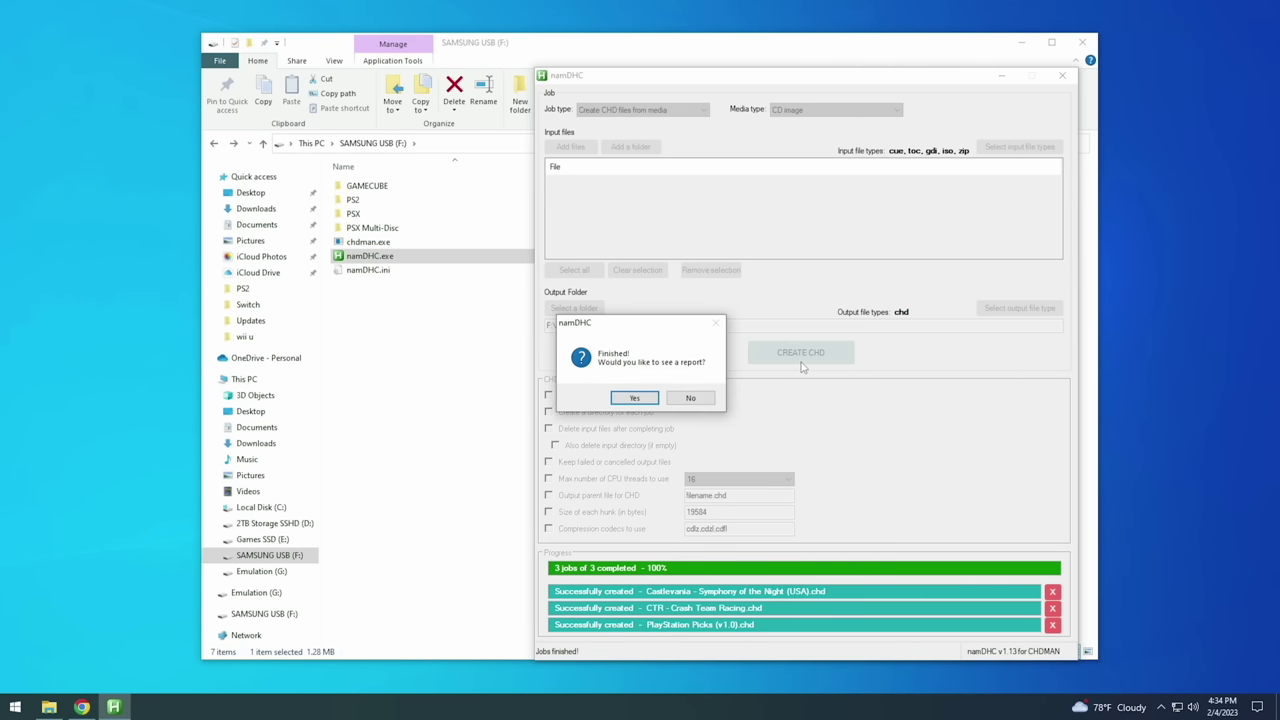
Step: Read through the conversion report to its end, then close the report and namDHC
{"action": "left_click", "coordinate": [634, 397]}
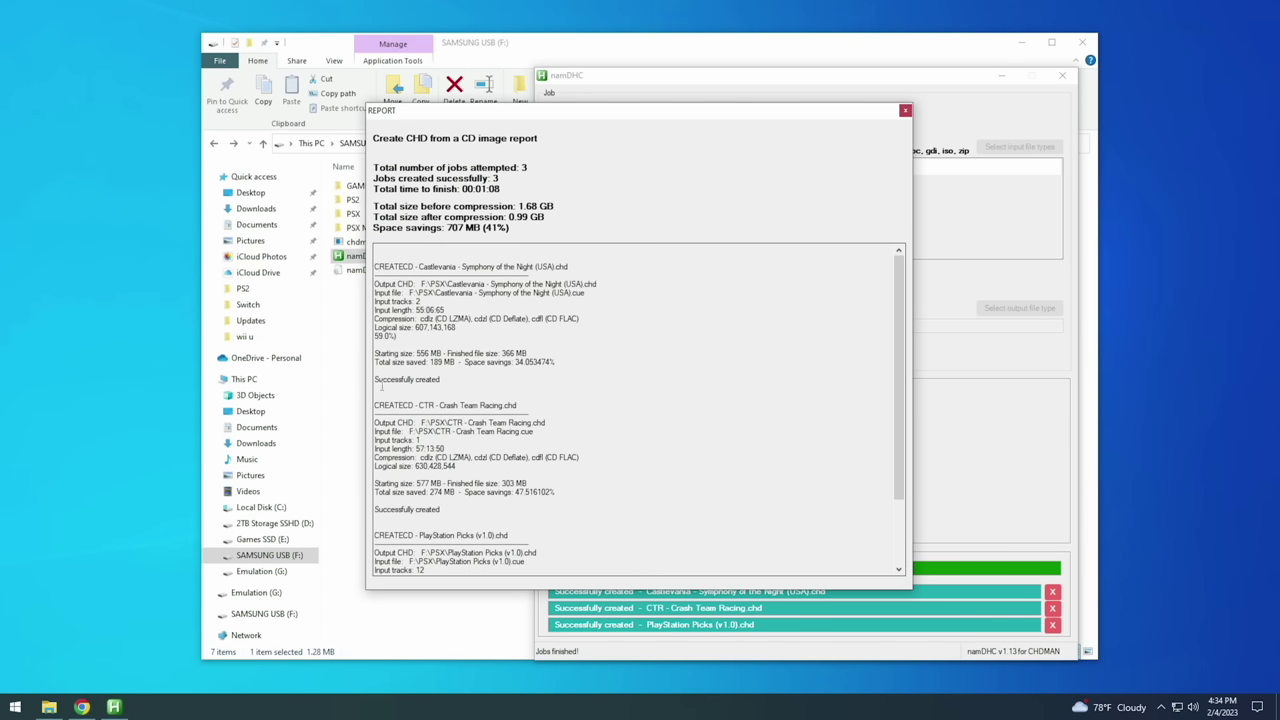
{"action": "scroll", "coordinate": [661, 408], "scroll_direction": "down", "scroll_amount": 4}
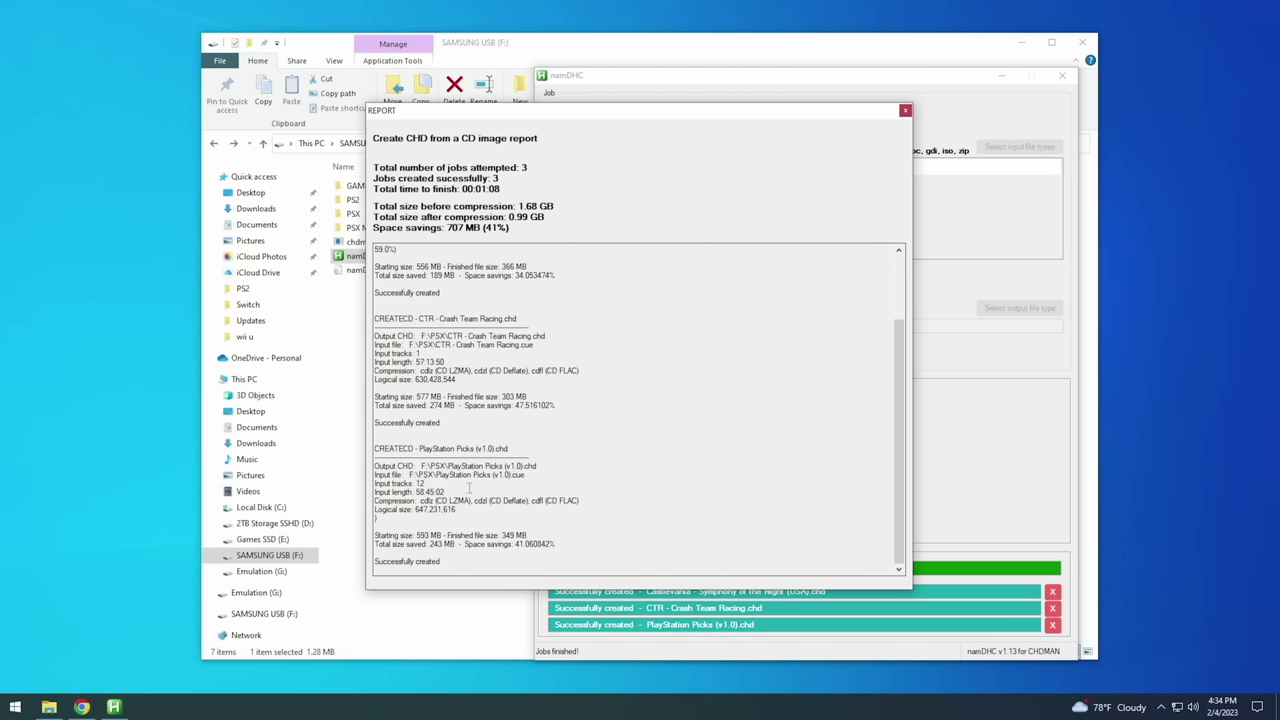
{"action": "left_click", "coordinate": [905, 111]}
{"action": "left_click", "coordinate": [1062, 77]}
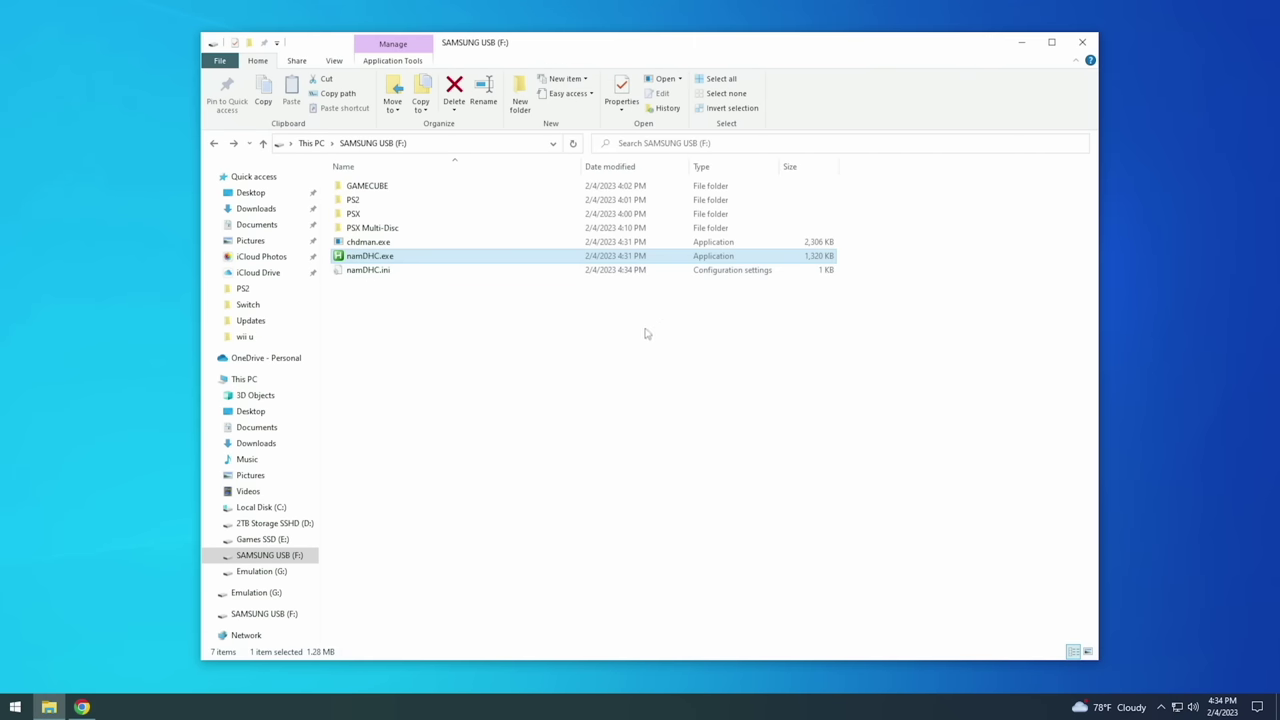
Step: Sort the PSX folder by file type and compare the total size of the BIN and CUE files with that of the CHD files
{"action": "double_click", "coordinate": [389, 213]}
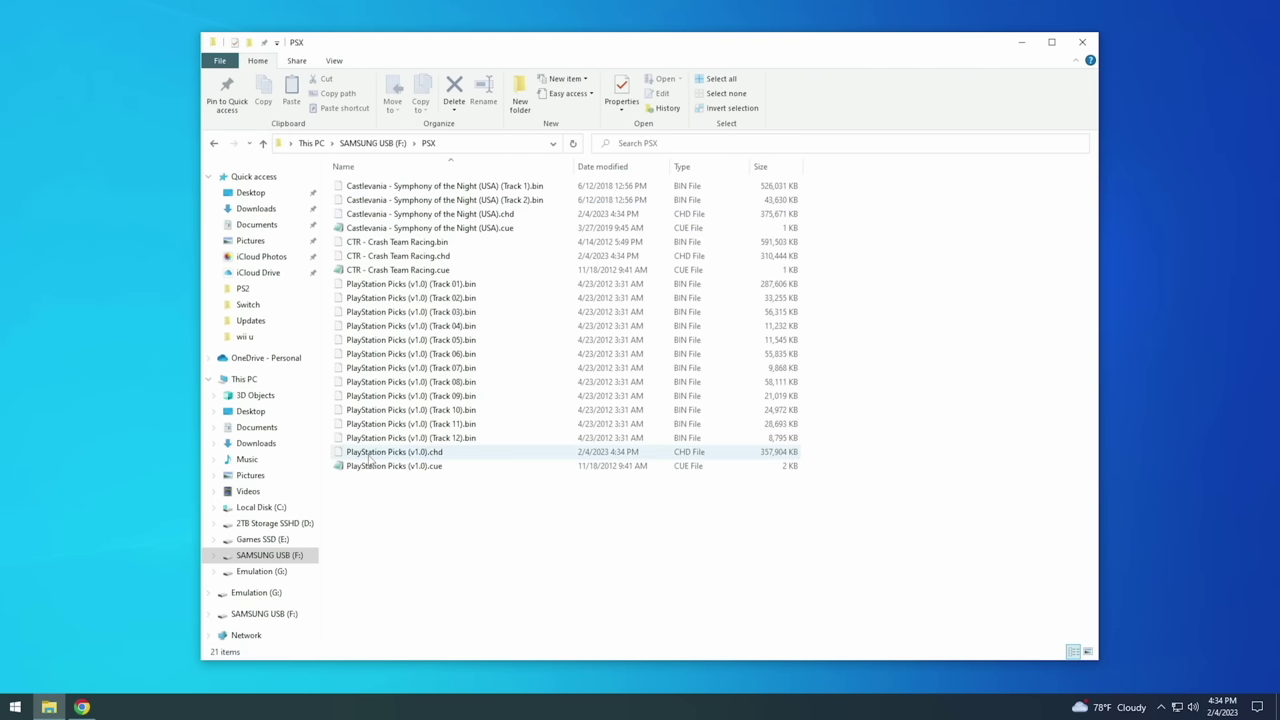
{"action": "left_click", "coordinate": [680, 166]}
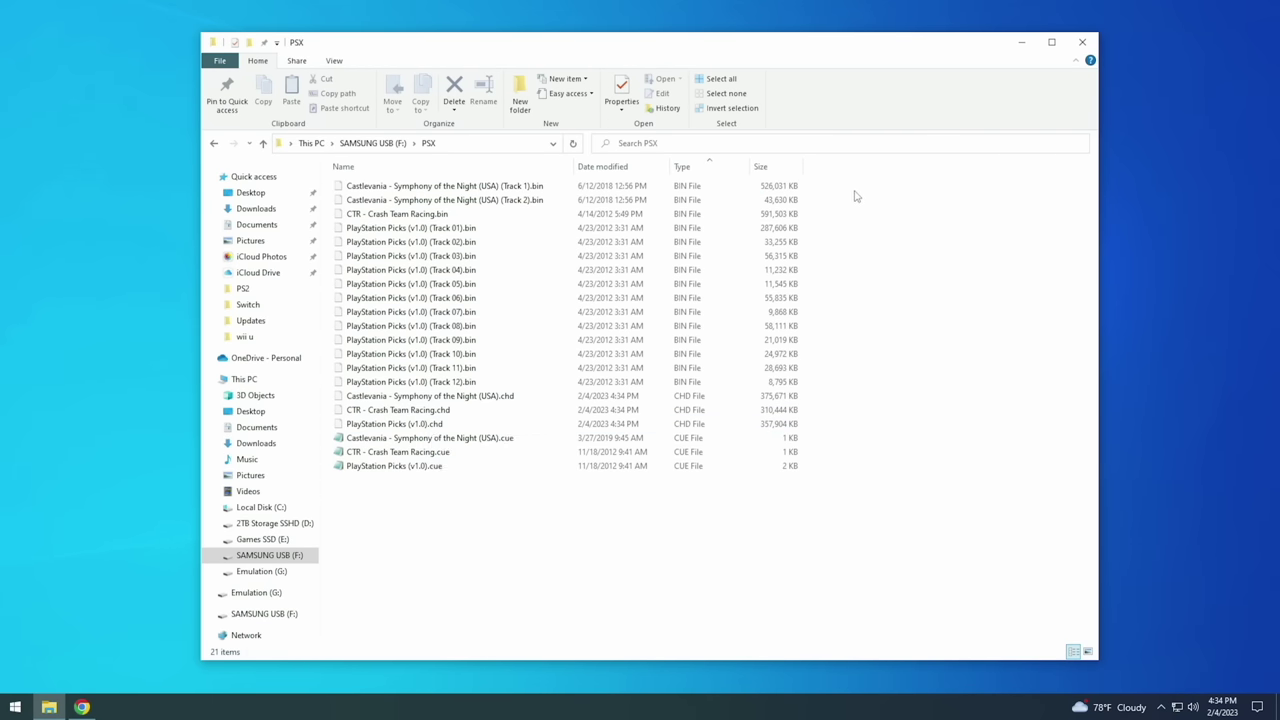
{"action": "key", "text": "ctrl+a"}
{"action": "left_click", "coordinate": [420, 398], "text": "ctrl"}
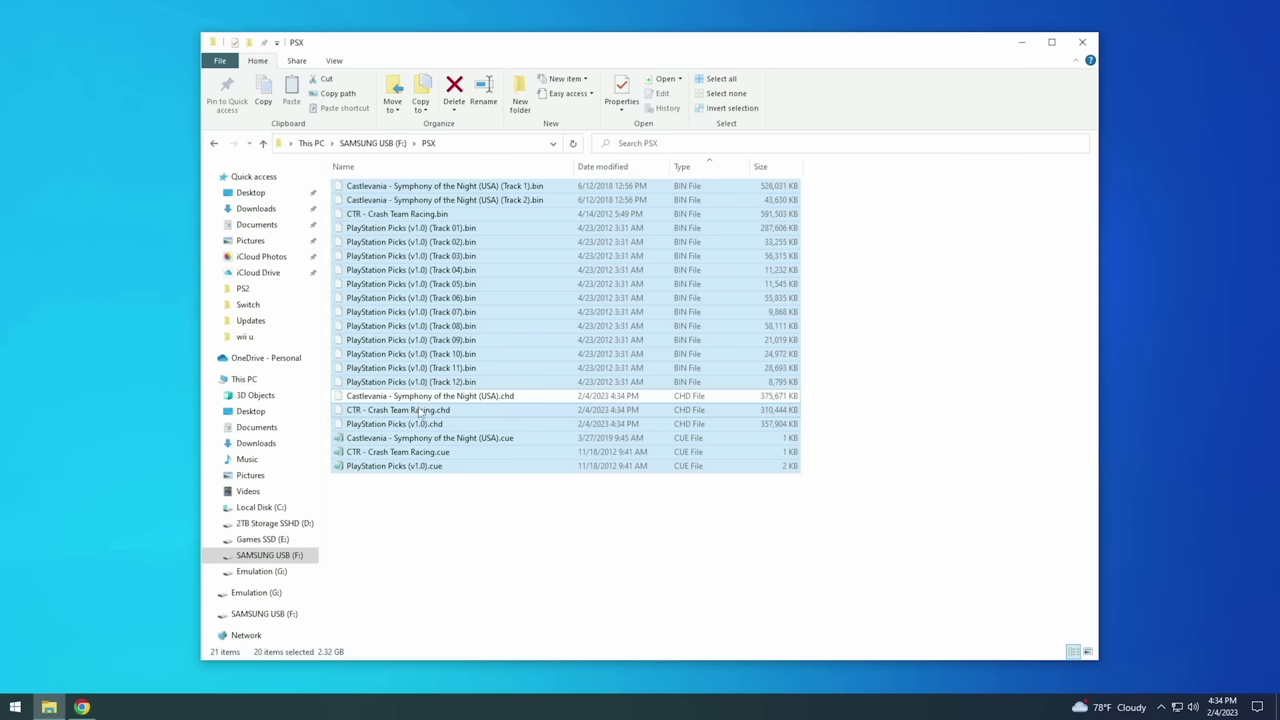
{"action": "left_click", "coordinate": [420, 410], "text": "ctrl"}
{"action": "left_click", "coordinate": [422, 424], "text": "ctrl"}
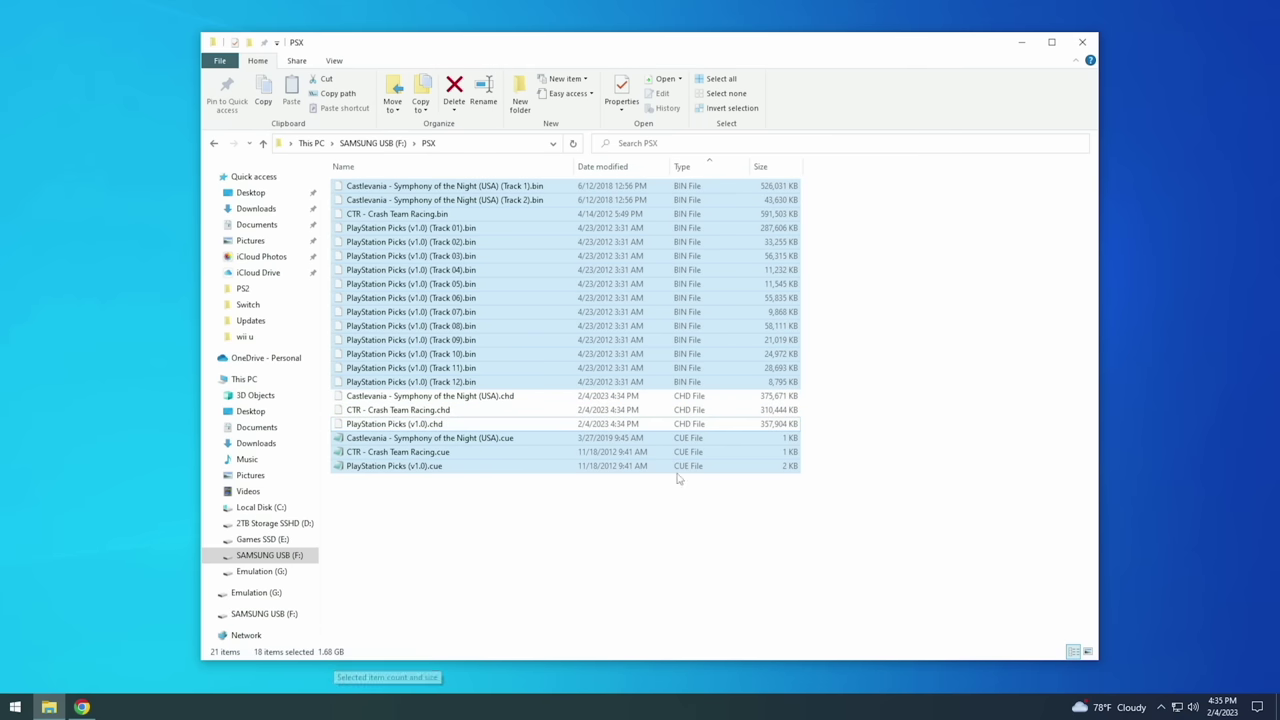
{"action": "left_click", "coordinate": [840, 556]}
{"action": "left_click_drag", "start_coordinate": [822, 396], "coordinate": [752, 430]}
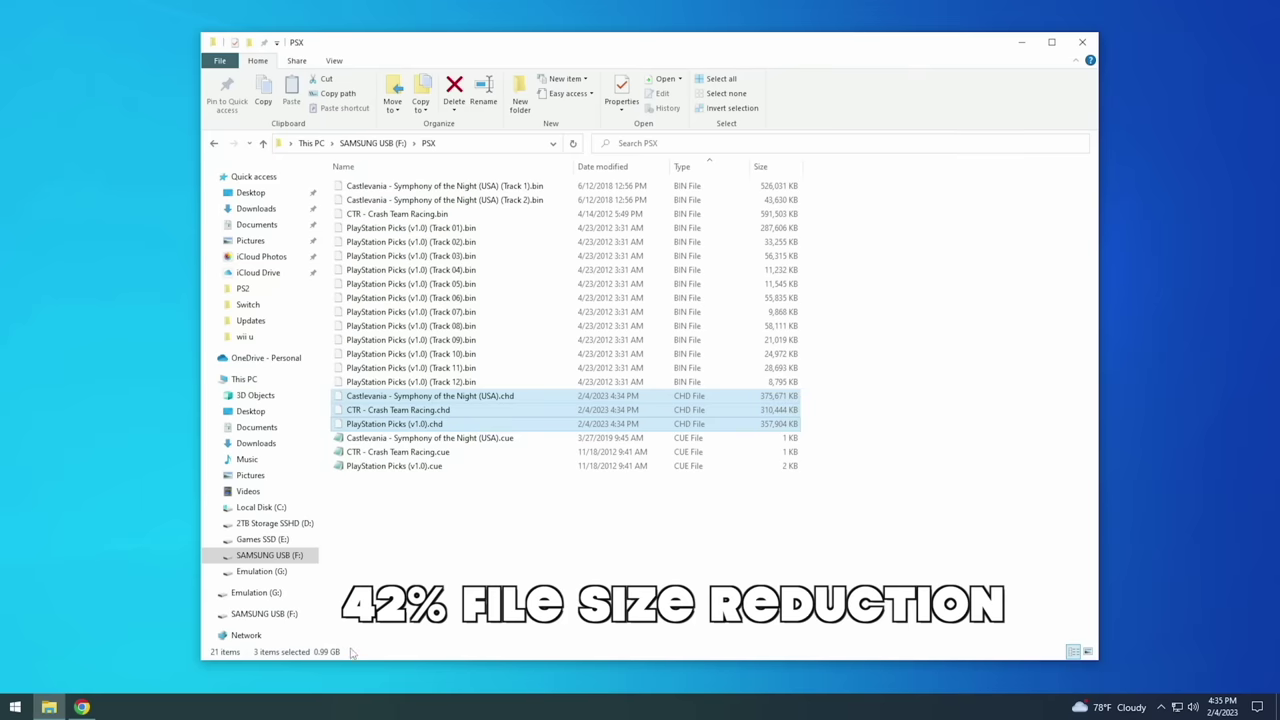
Step: Permanently delete all BIN and CUE files from the PSX folder, keeping only the three CHD files
{"action": "left_click", "coordinate": [402, 554]}
{"action": "key", "text": "ctrl+a"}
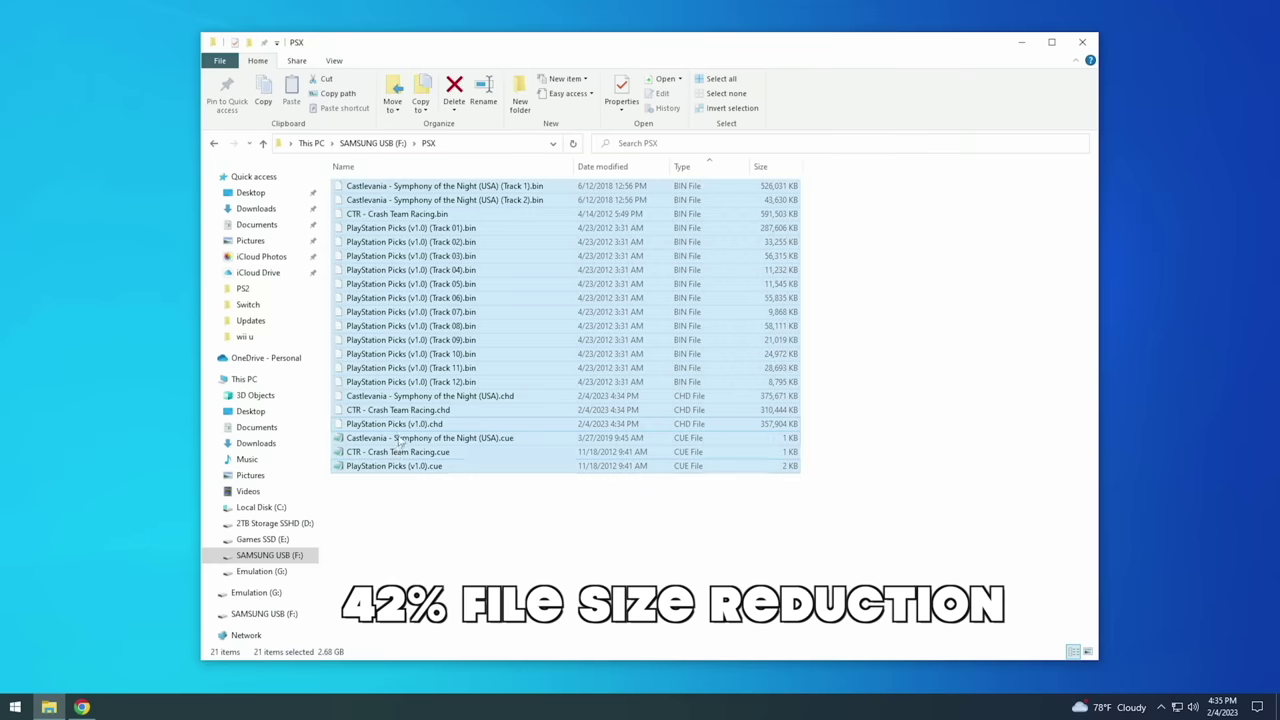
{"action": "left_click", "coordinate": [428, 397], "text": "ctrl"}
{"action": "left_click", "coordinate": [432, 411], "text": "ctrl"}
{"action": "left_click", "coordinate": [432, 424], "text": "ctrl"}
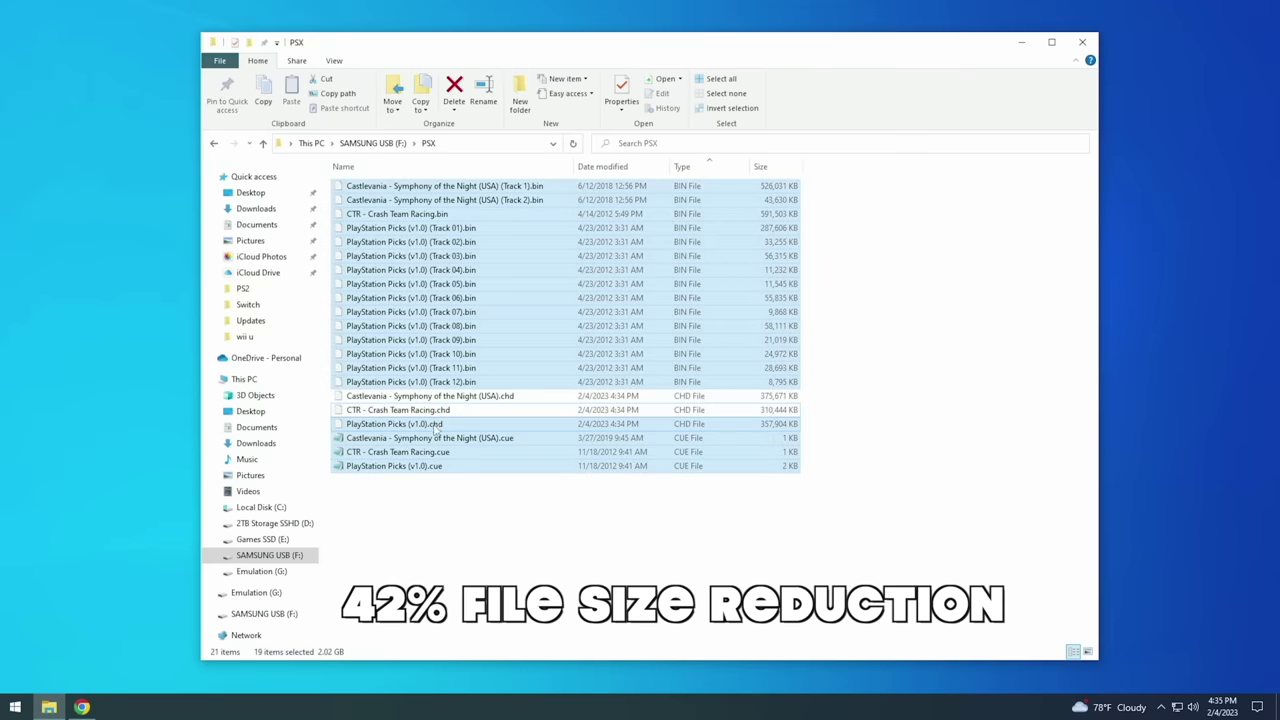
{"action": "key", "text": "shift+Delete"}
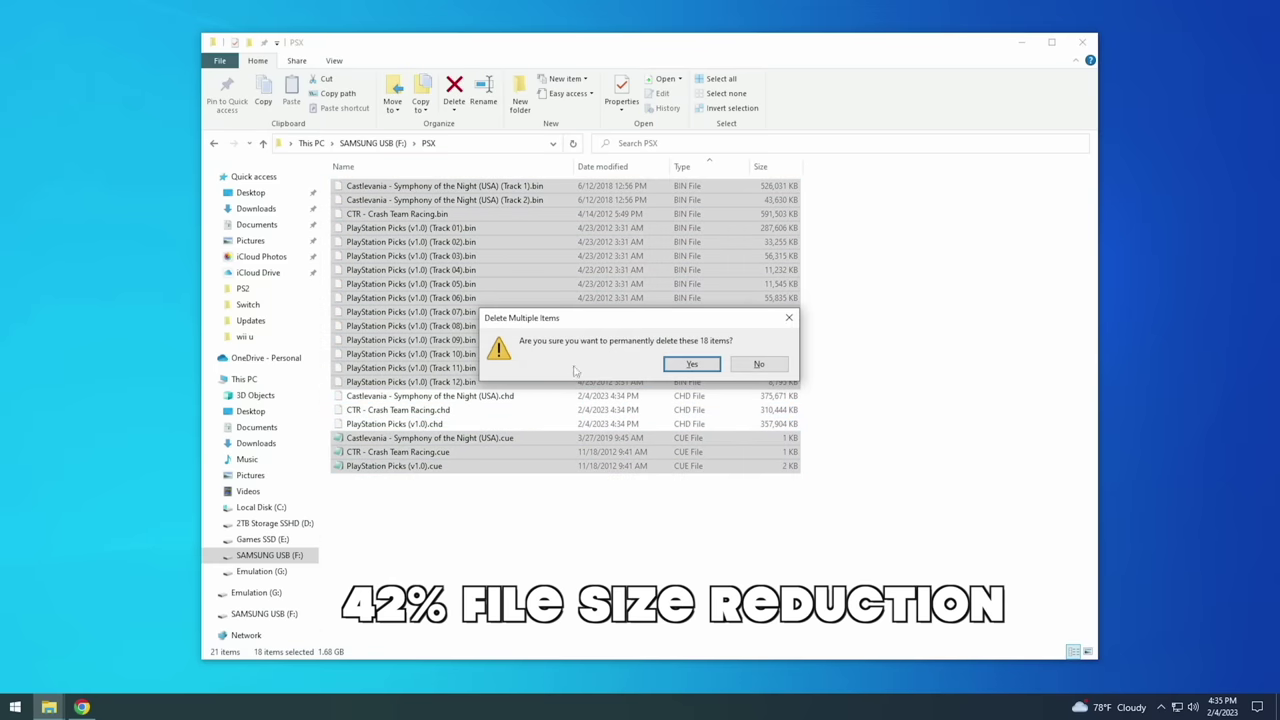
{"action": "left_click", "coordinate": [679, 366]}
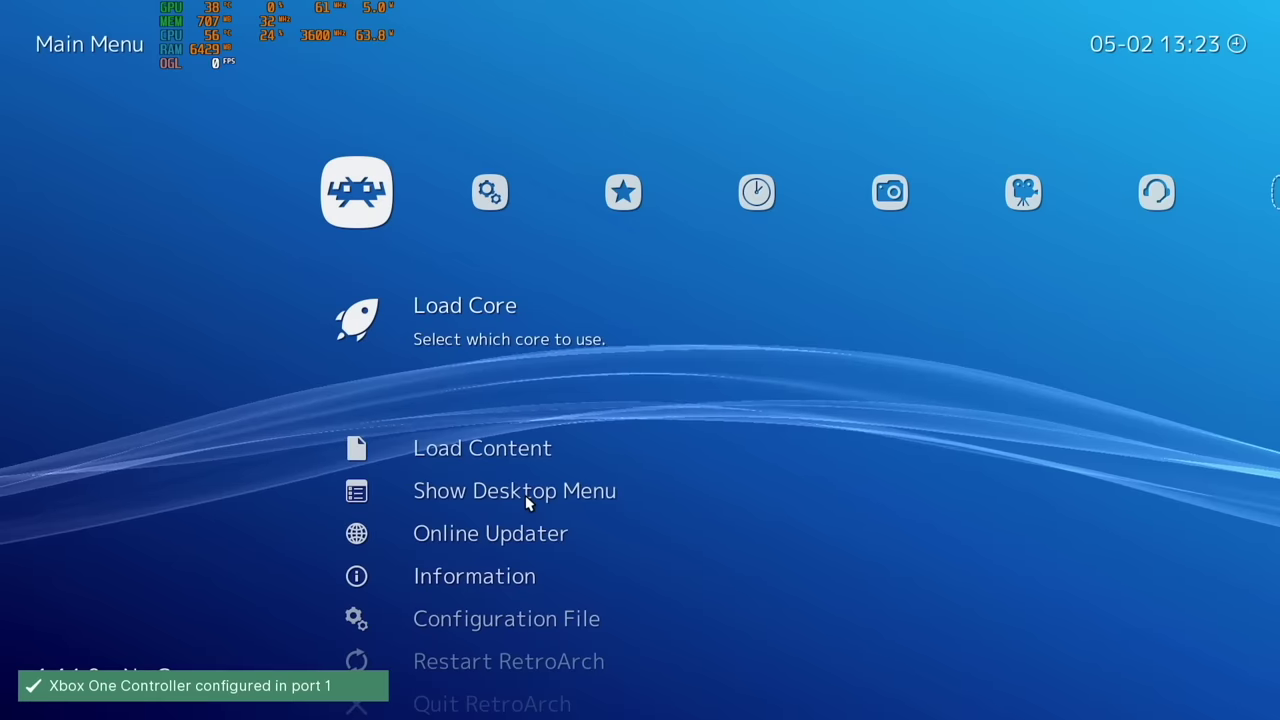
Step: In RetroArch, go to the PlayStation playlist and launch CTR - Crash Team Racing
{"action": "key", "text": "Right"}
{"action": "key", "text": "Right"}
{"action": "key", "text": "Right"}
{"action": "key", "text": "Right"}
{"action": "key", "text": "Right"}
{"action": "key", "text": "Right"}
{"action": "key", "text": "Right"}
{"action": "key", "text": "Right"}
{"action": "key", "text": "Right"}
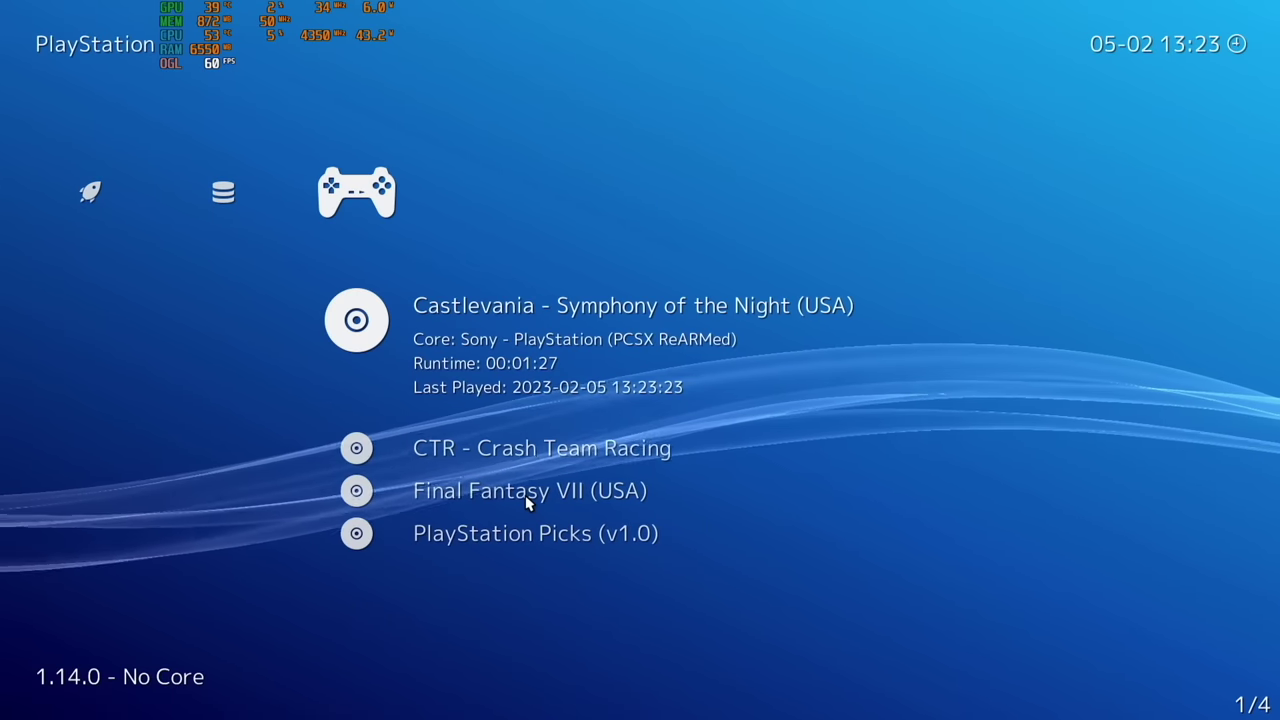
{"action": "key", "text": "Down"}
{"action": "key", "text": "Return"}
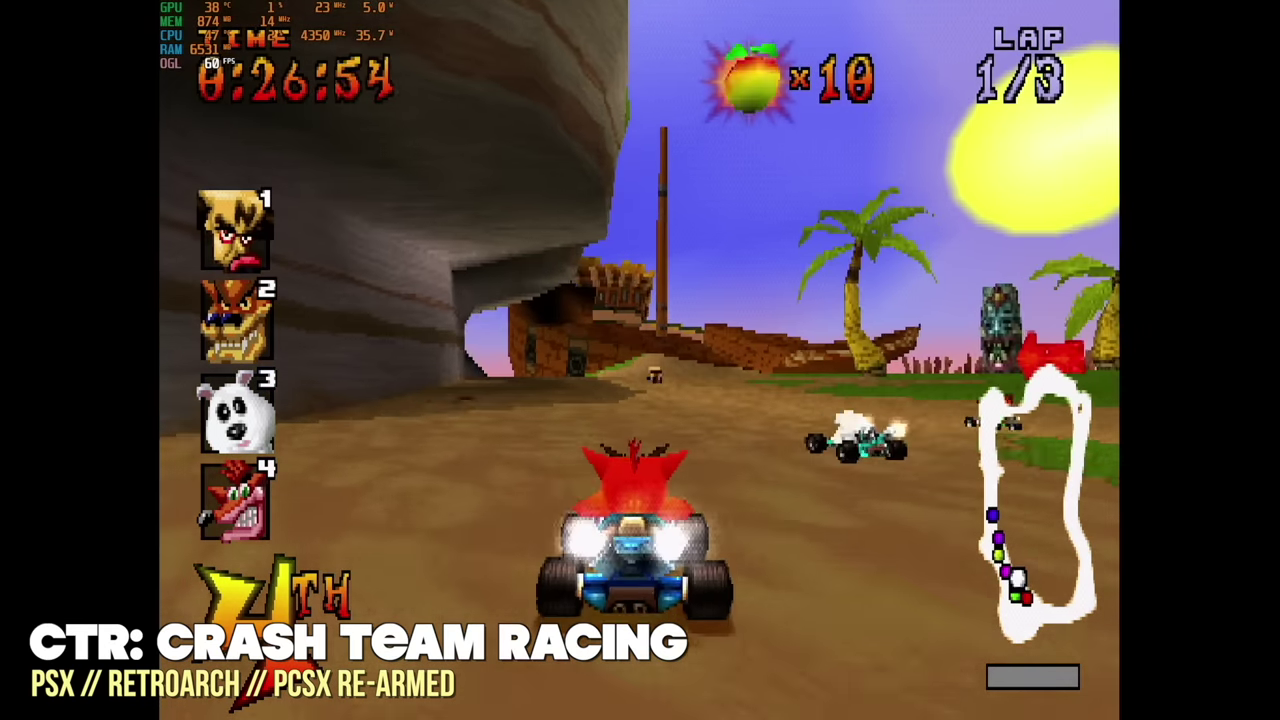
{"action": "key", "text": "Left"}
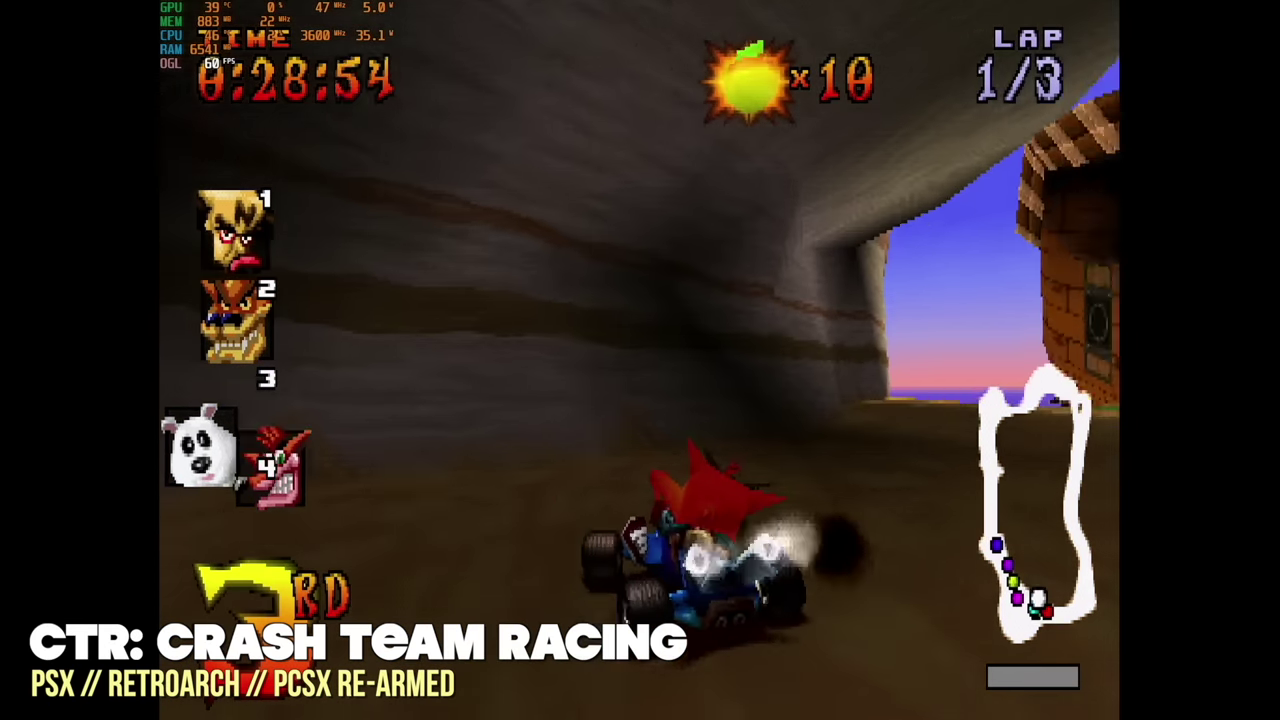
{"action": "key", "text": "Left"}
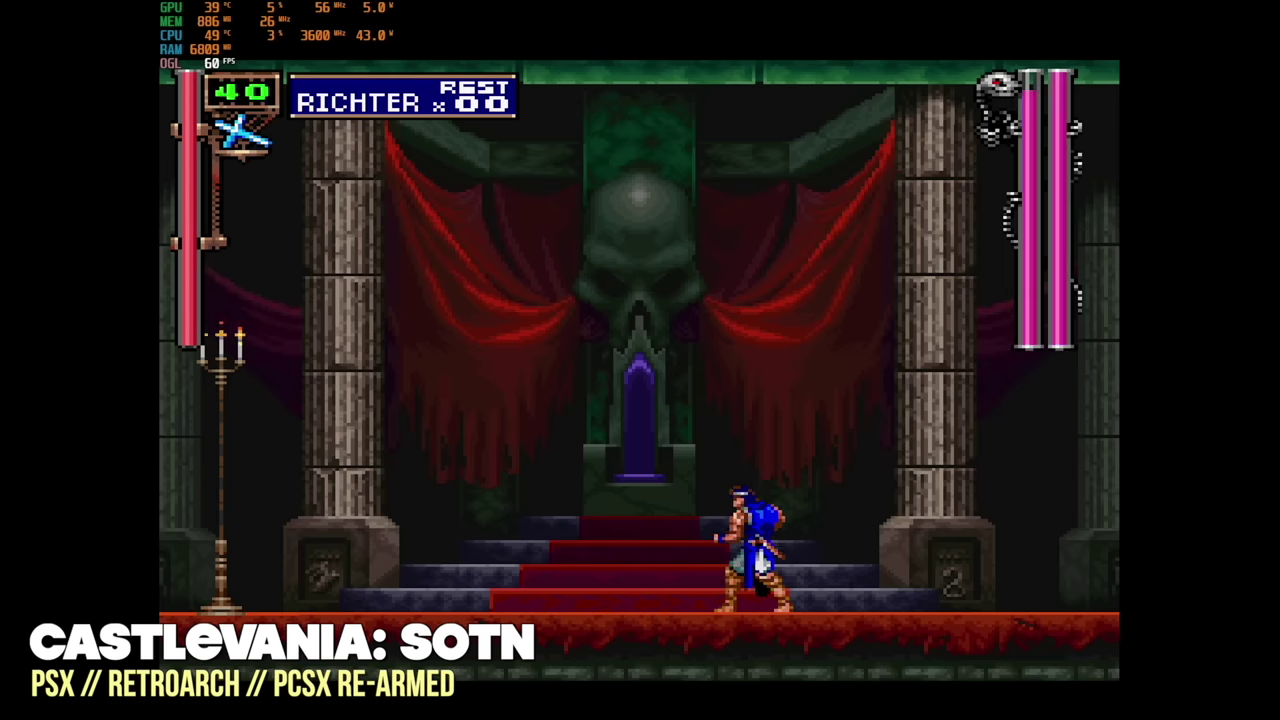
{"action": "key", "text": "Left"}
{"action": "key", "text": "x"}
{"action": "key", "text": "x"}
{"action": "key", "text": "z"}
{"action": "key", "text": "Left"}
{"action": "key", "text": "x"}
{"action": "key", "text": "x"}
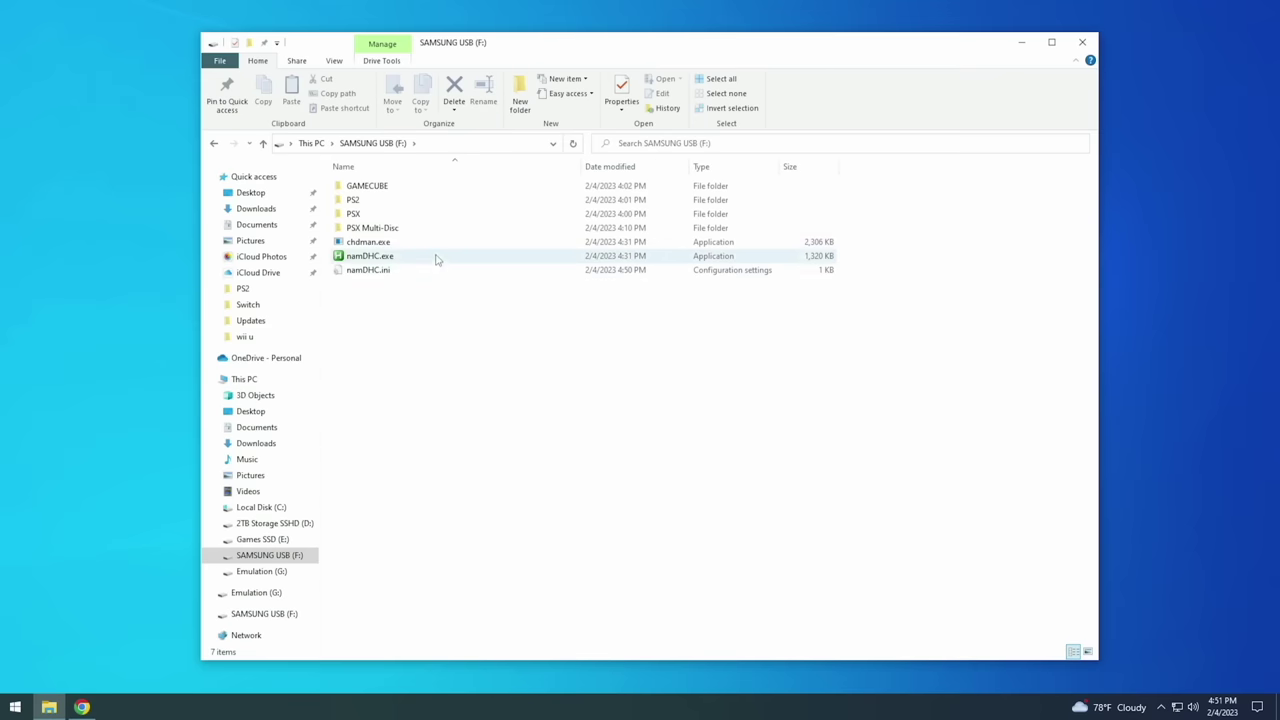
Step: Look through the disc image files in the USB drive's PSX Multi-Disc folder and return to the drive's root
{"action": "left_click", "coordinate": [383, 232]}
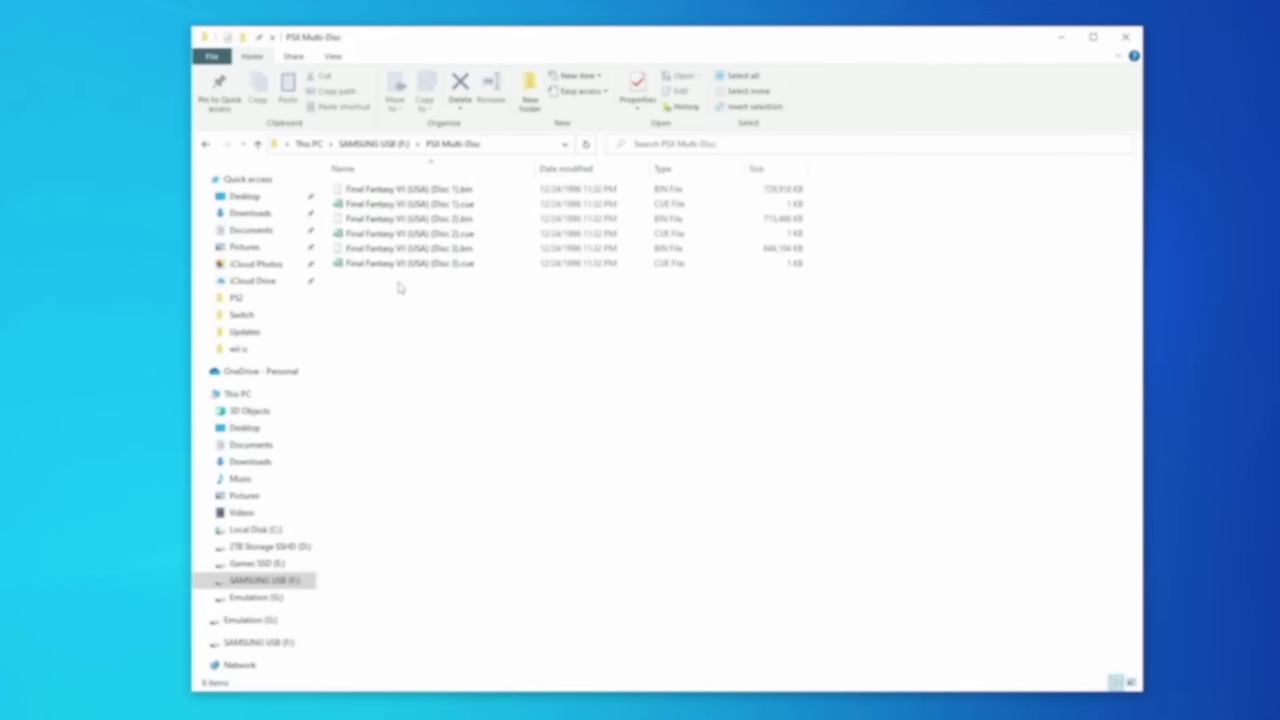
{"action": "key", "text": "alt+Up"}
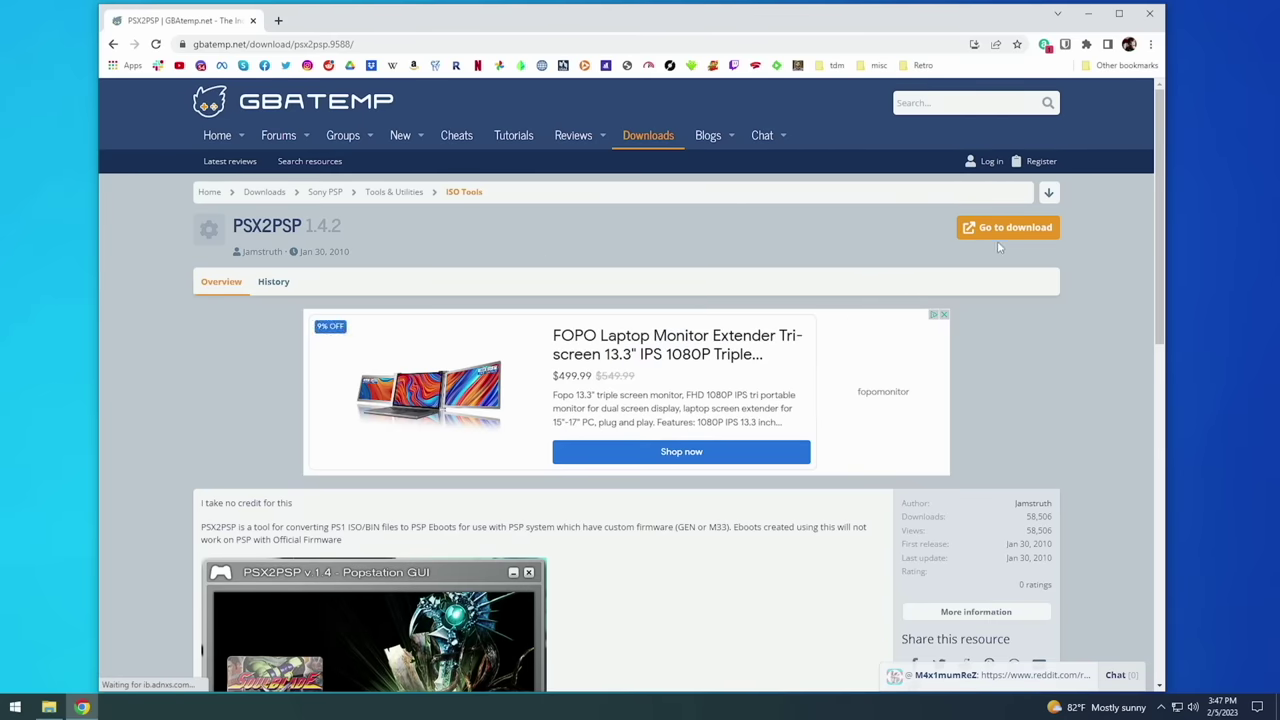
Step: Download the PSX2PSP 1.4.2 archive from GBAtemp to the Desktop and extract it to its own 9588-PSX2PSP_v.1.4.2 folder there
{"action": "left_click", "coordinate": [1010, 227]}
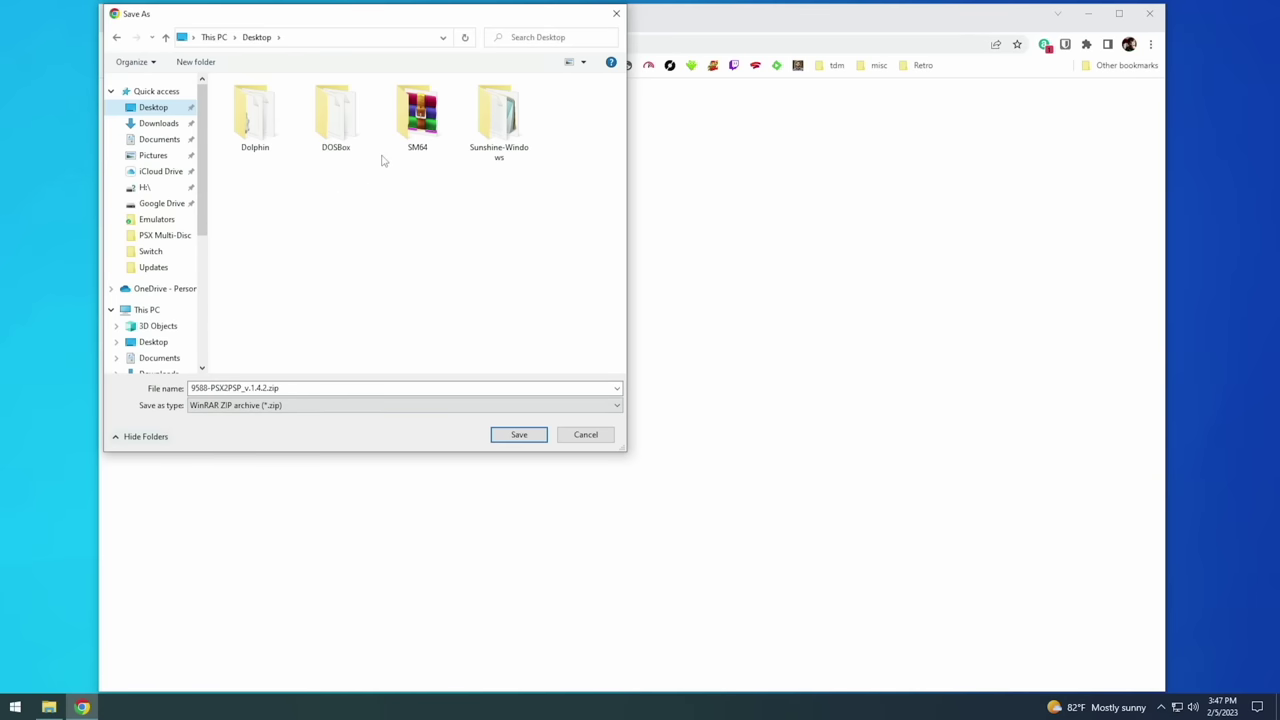
{"action": "left_click", "coordinate": [521, 437]}
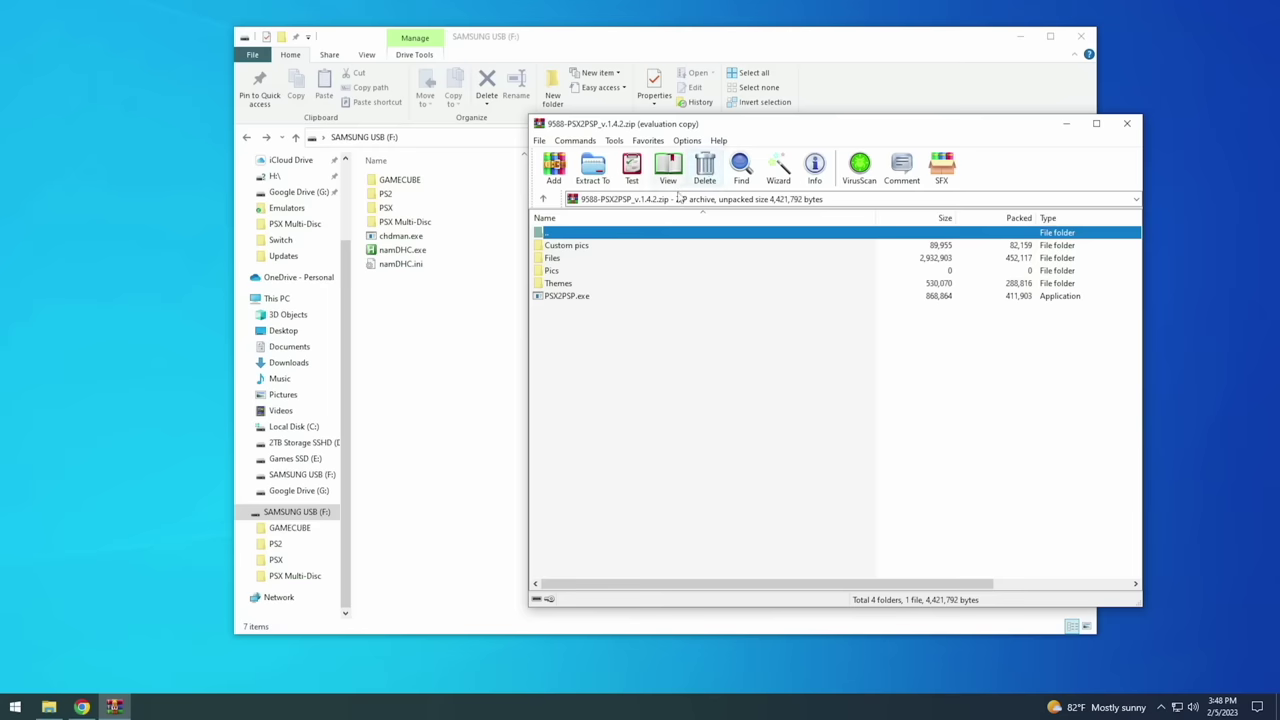
{"action": "left_click", "coordinate": [604, 172]}
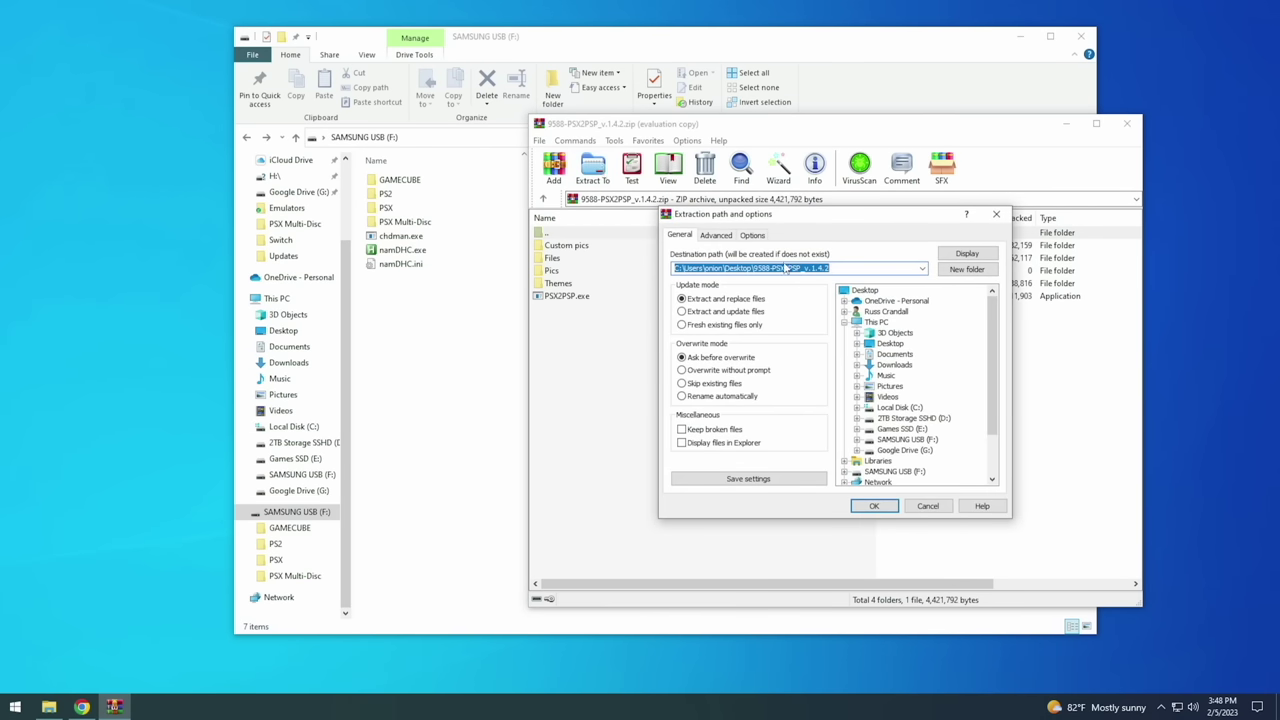
{"action": "left_click", "coordinate": [870, 506]}
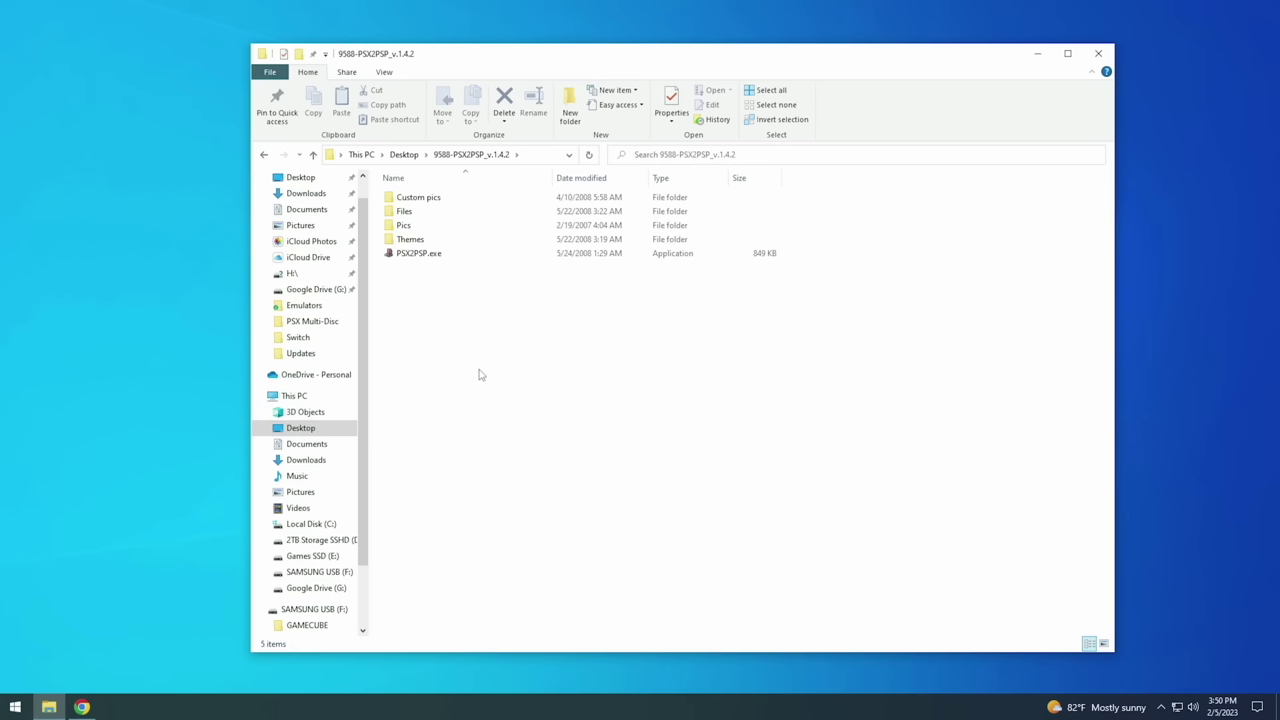
Step: Launch PSX2PSP.exe from the extracted folder in Clasic mode
{"action": "double_click", "coordinate": [409, 257]}
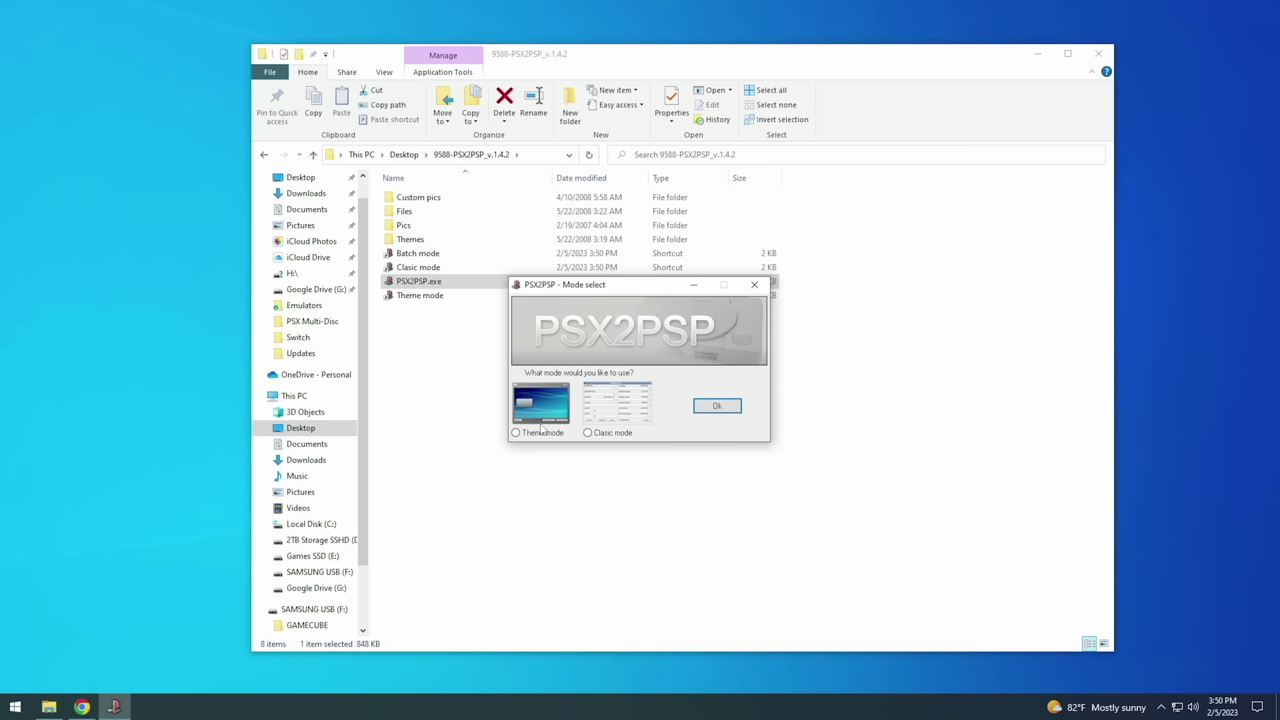
{"action": "left_click", "coordinate": [600, 435]}
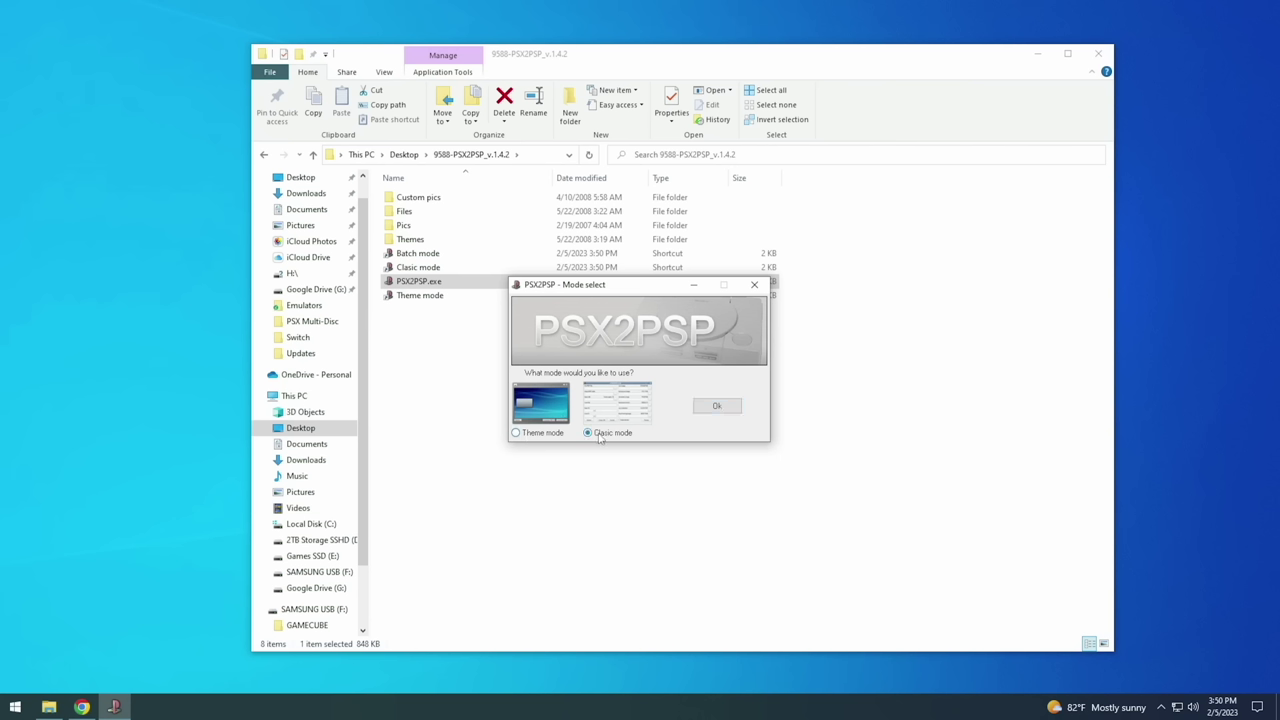
{"action": "left_click", "coordinate": [739, 410]}
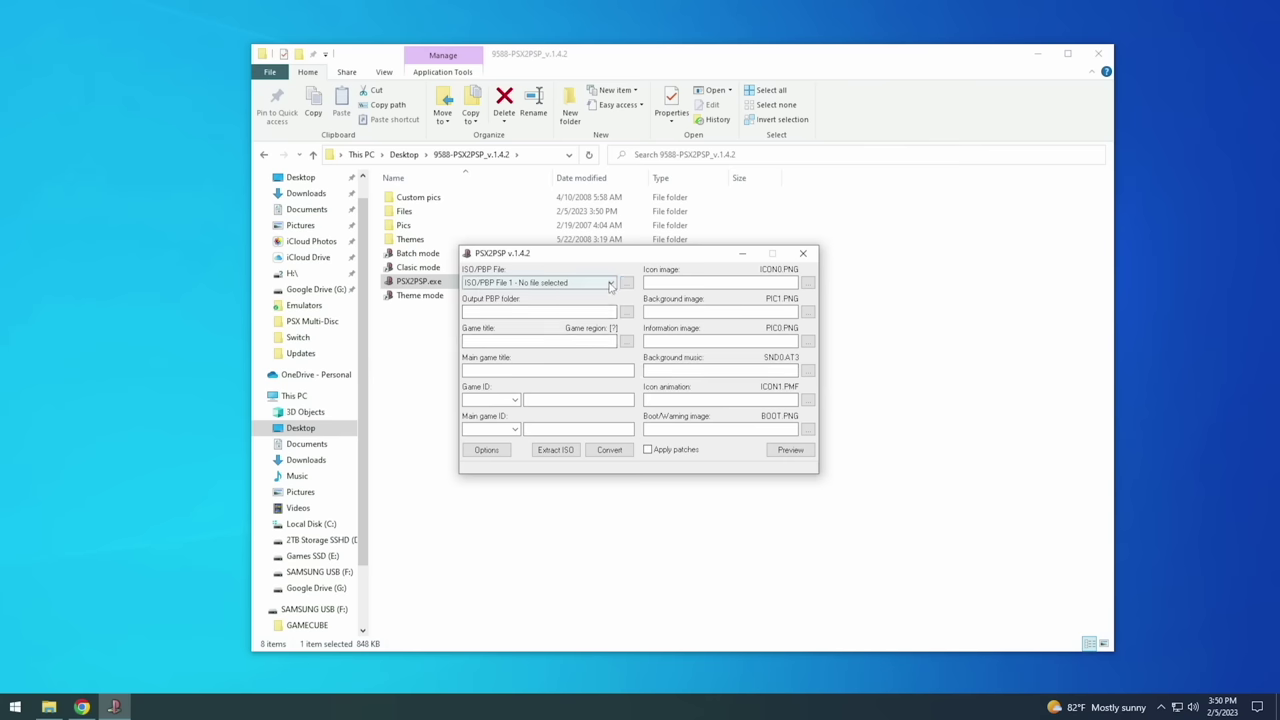
Step: Load Final Fantasy VII (USA) (Disc 1).bin as ISO/PBP File 1
{"action": "left_click", "coordinate": [610, 283]}
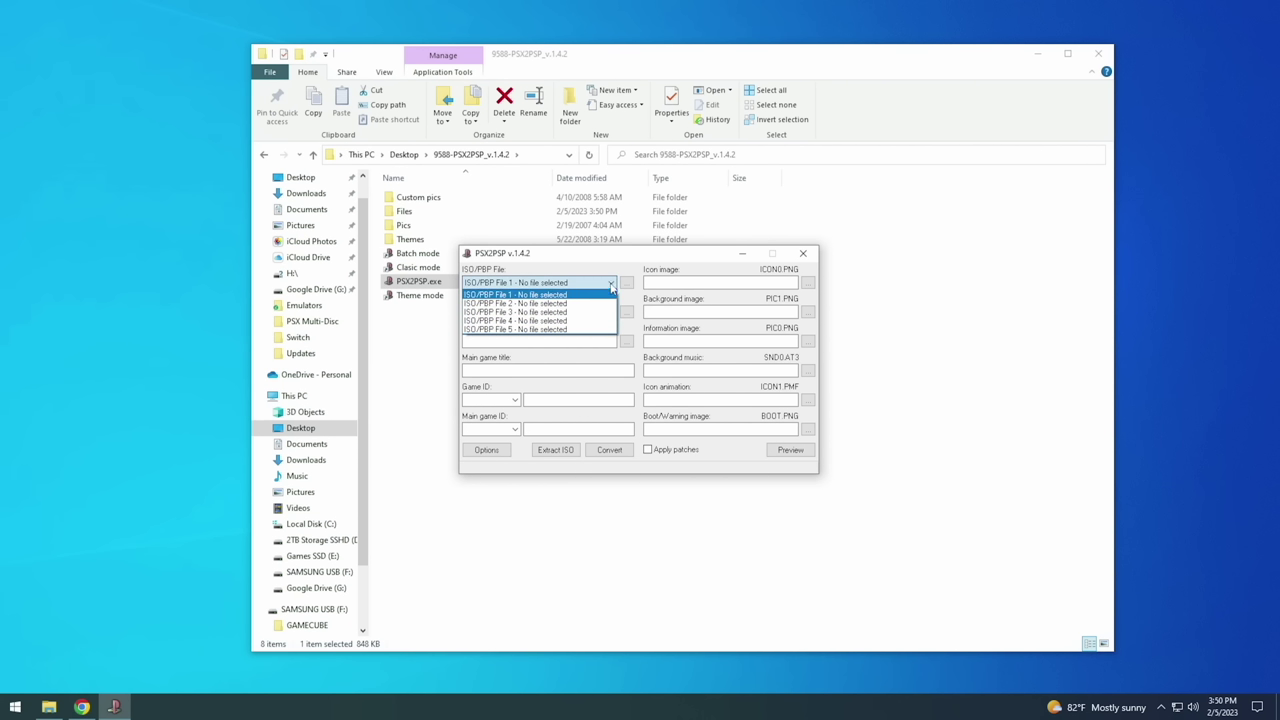
{"action": "left_click", "coordinate": [590, 295]}
{"action": "left_click", "coordinate": [626, 284]}
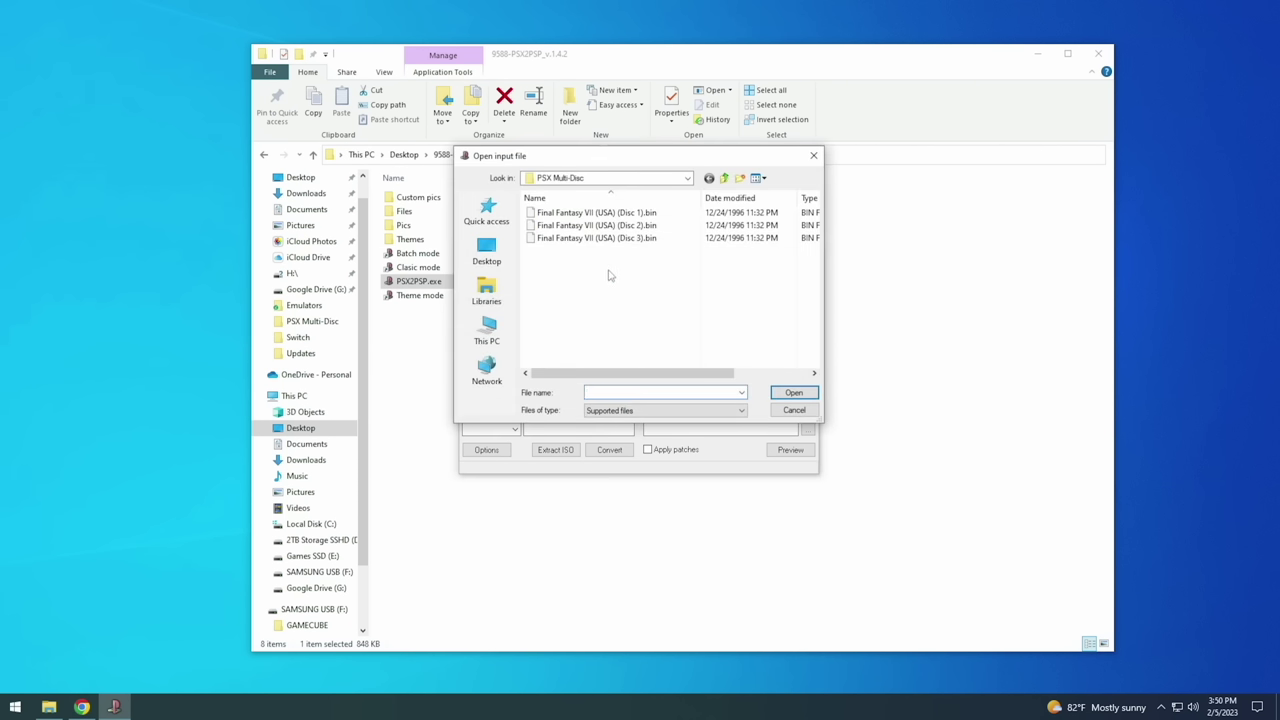
{"action": "left_click", "coordinate": [572, 216]}
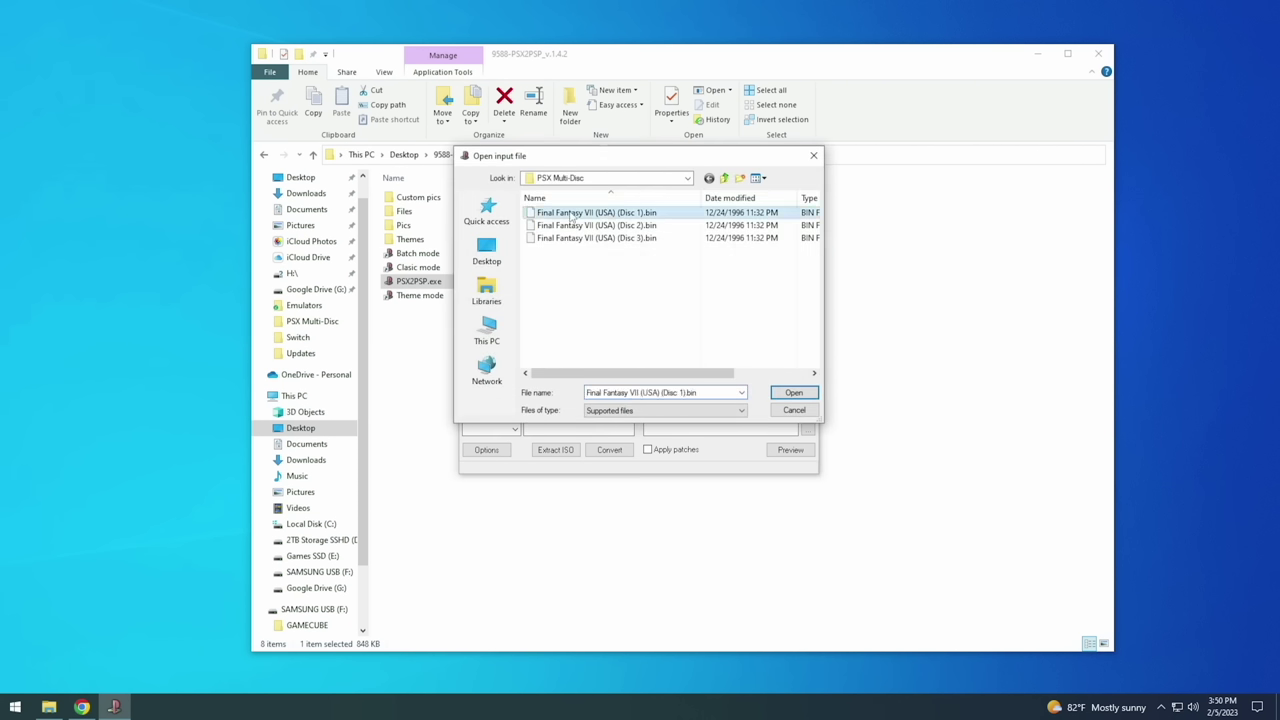
{"action": "left_click", "coordinate": [793, 392]}
Step: Load Final Fantasy VII (USA) (Disc 2).bin as ISO/PBP File 2
{"action": "left_click", "coordinate": [612, 283]}
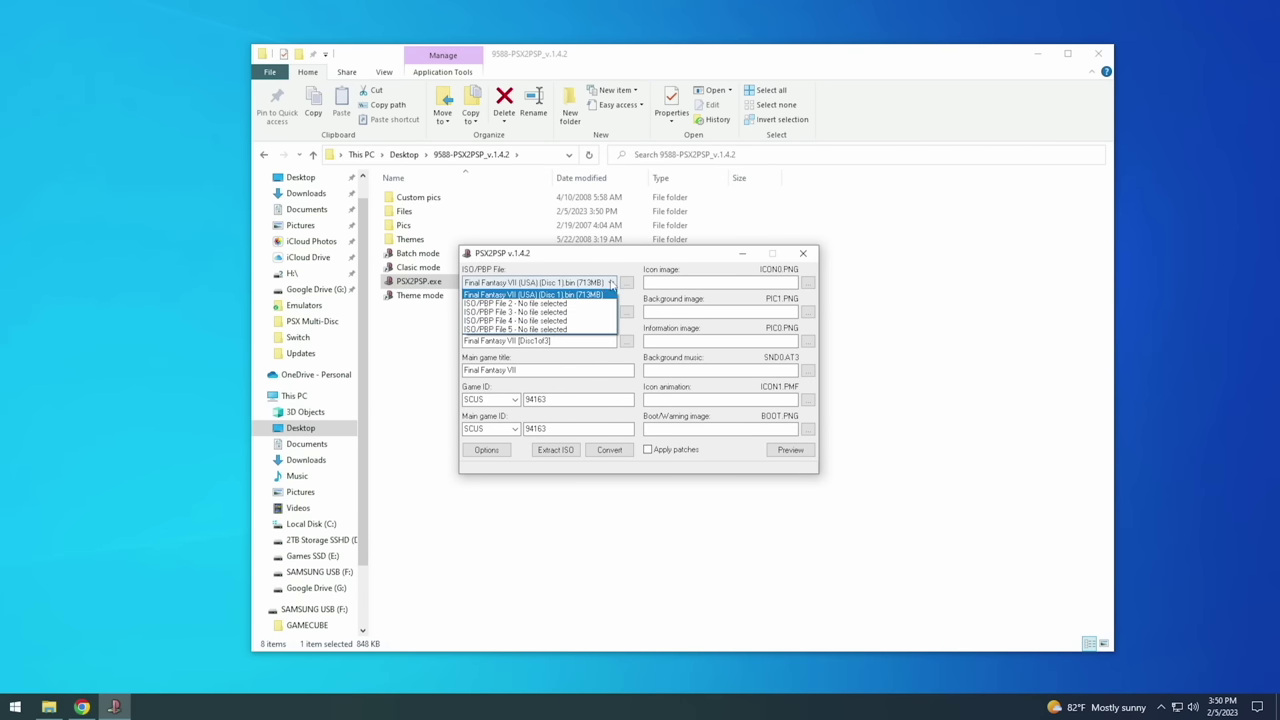
{"action": "left_click", "coordinate": [580, 302]}
{"action": "left_click", "coordinate": [627, 284]}
{"action": "left_click", "coordinate": [600, 225]}
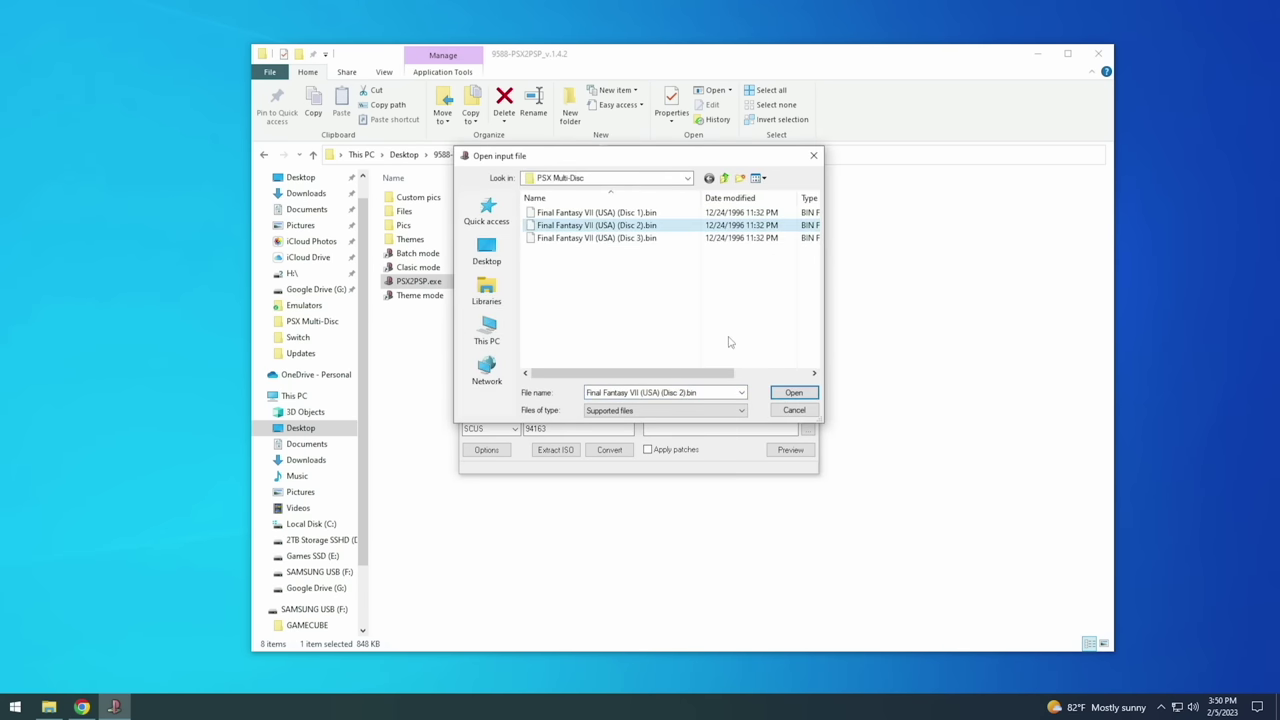
{"action": "left_click", "coordinate": [793, 392]}
Step: Load Final Fantasy VII (USA) (Disc 3).bin as ISO/PBP File 3
{"action": "left_click", "coordinate": [587, 284]}
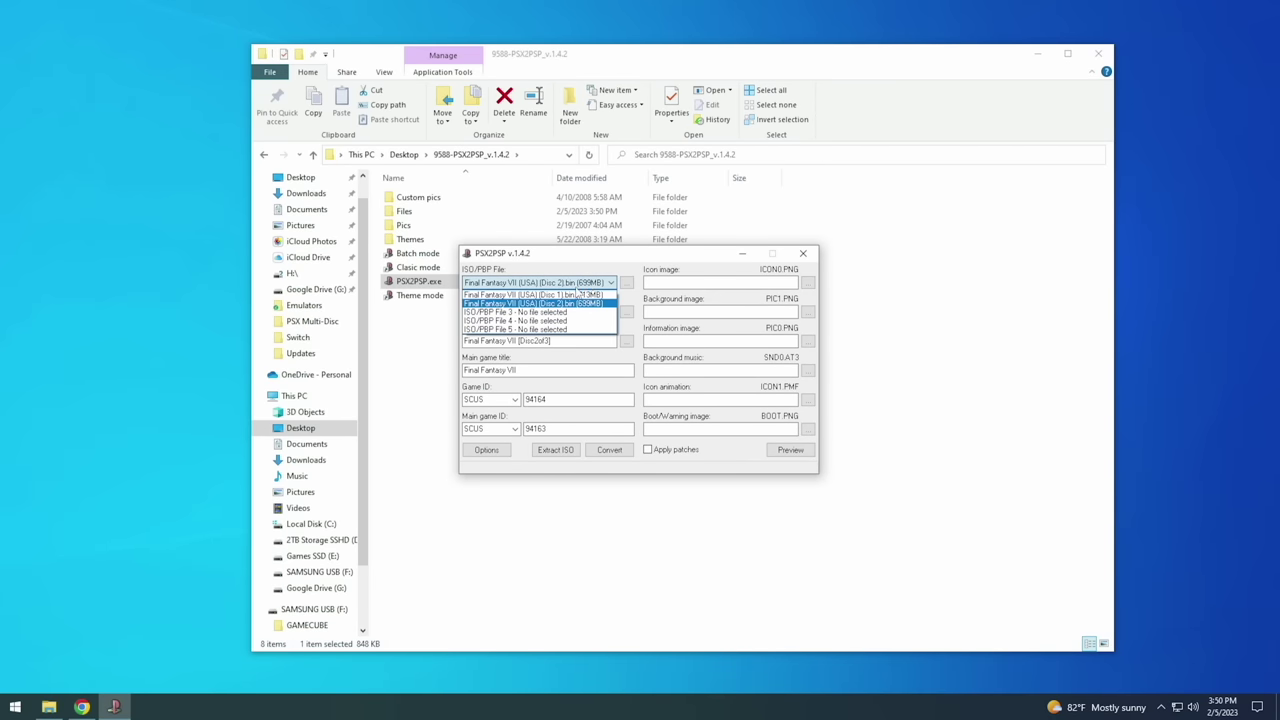
{"action": "left_click", "coordinate": [562, 313]}
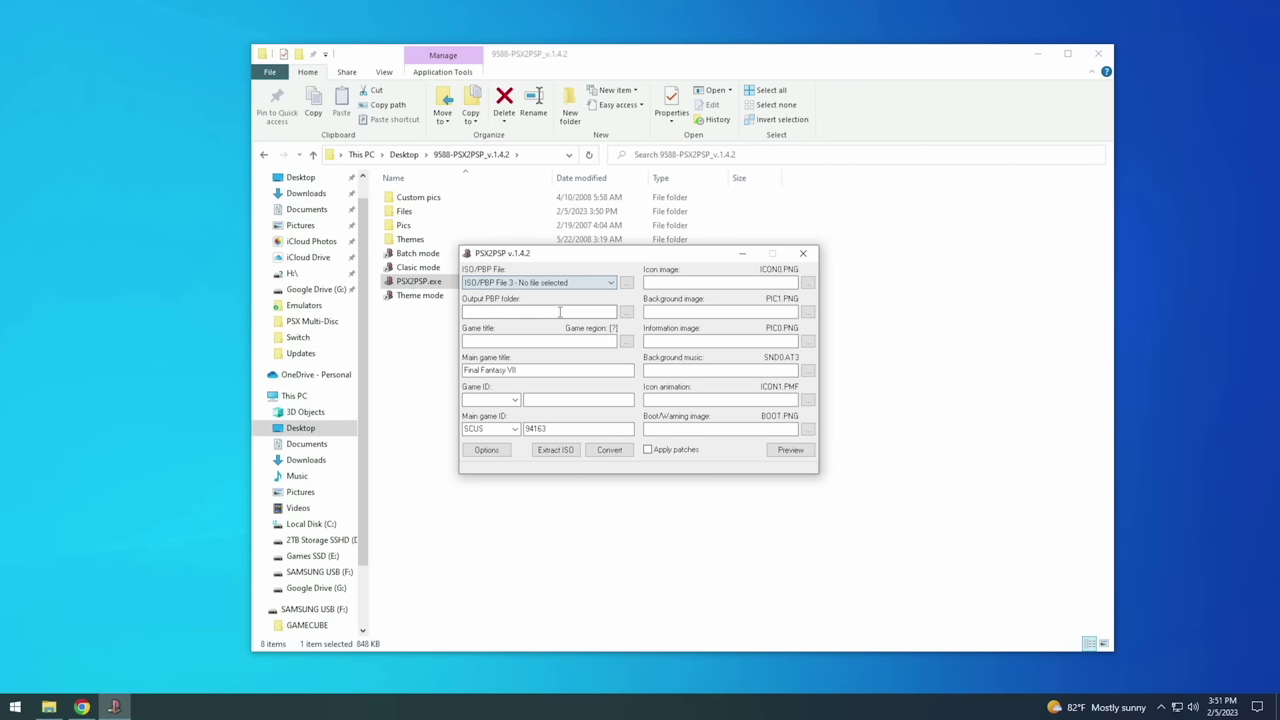
{"action": "left_click", "coordinate": [627, 283]}
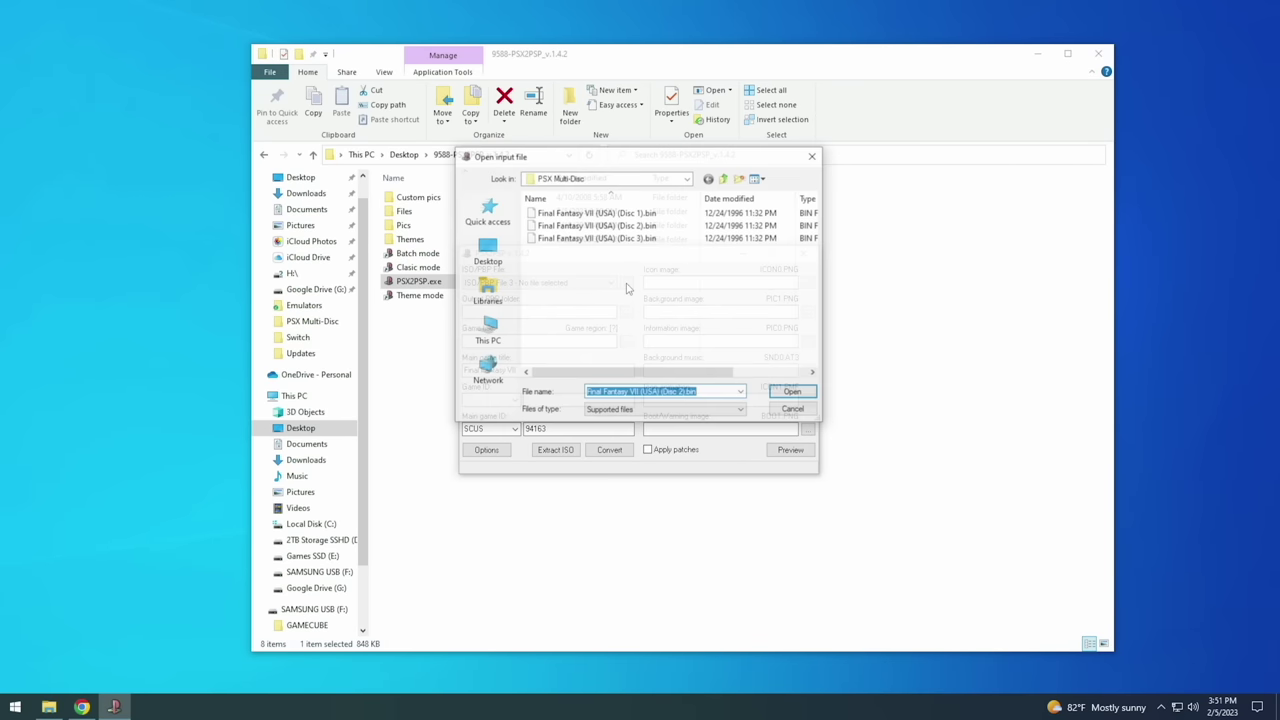
{"action": "left_click", "coordinate": [594, 243]}
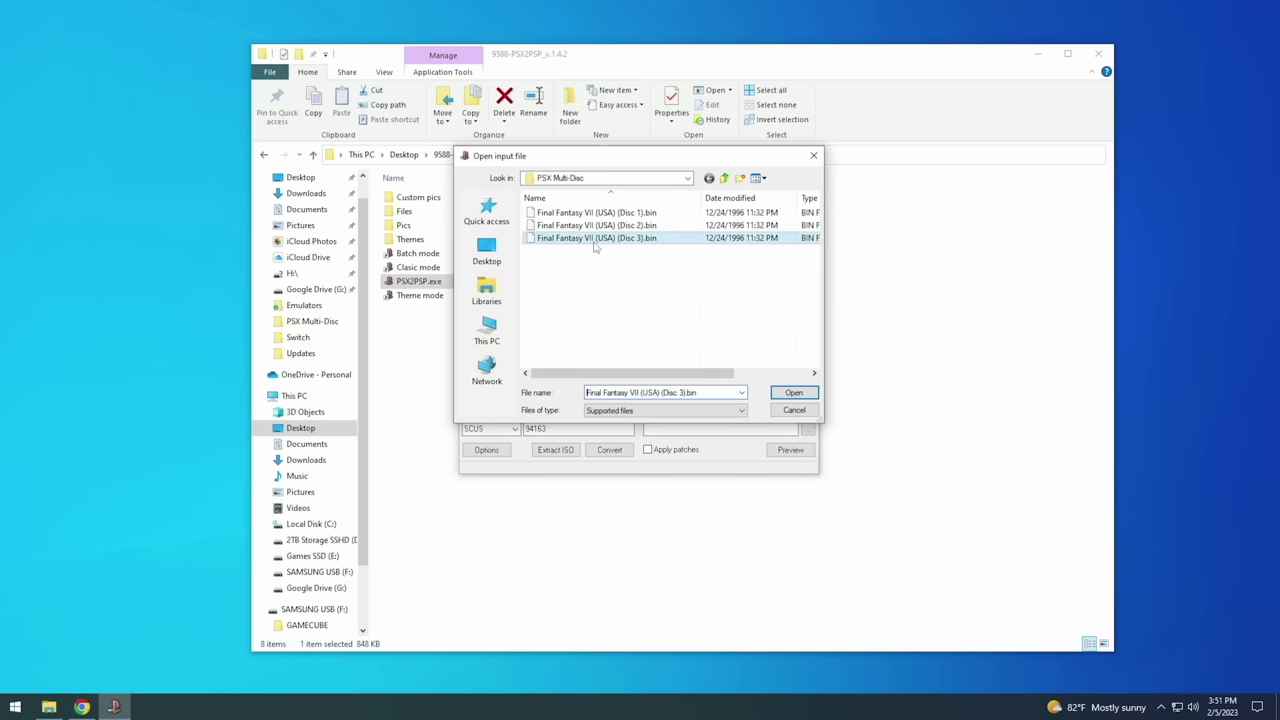
{"action": "left_click", "coordinate": [793, 392]}
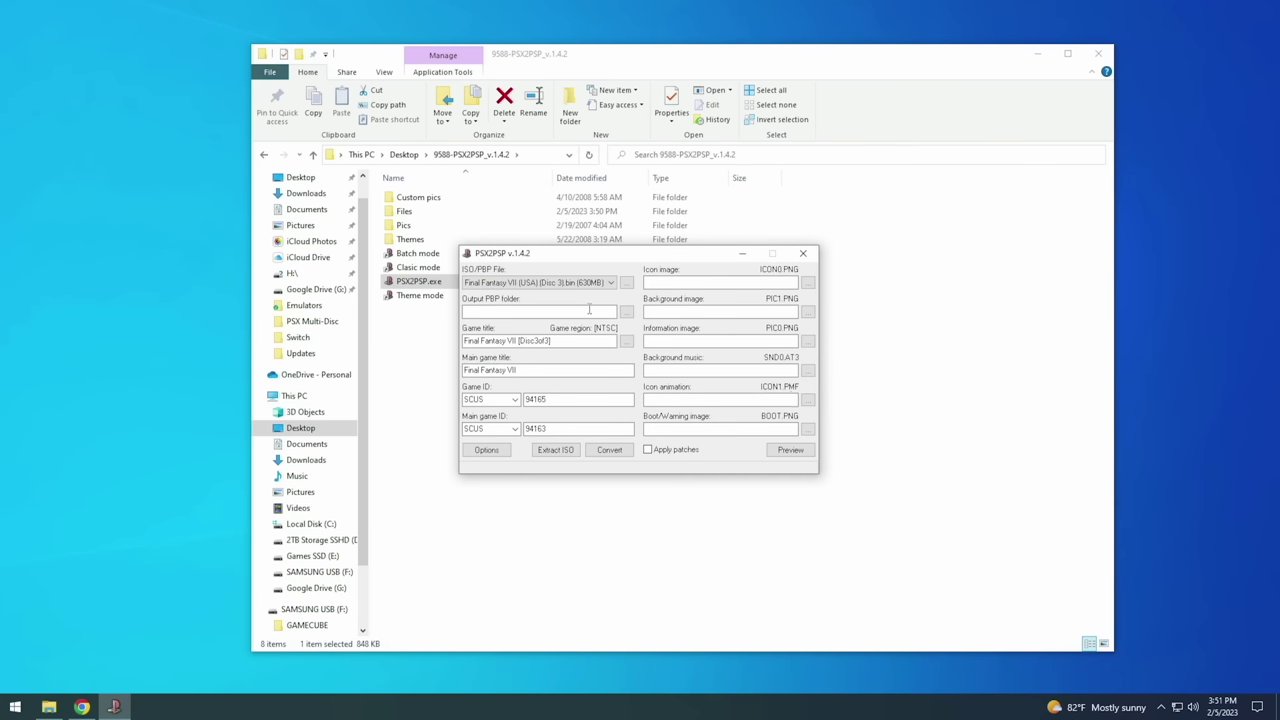
Step: Set the output PBP folder to PSX Multi-Disc on the USB drive, convert the three discs and close PSX2PSP
{"action": "left_click", "coordinate": [626, 311]}
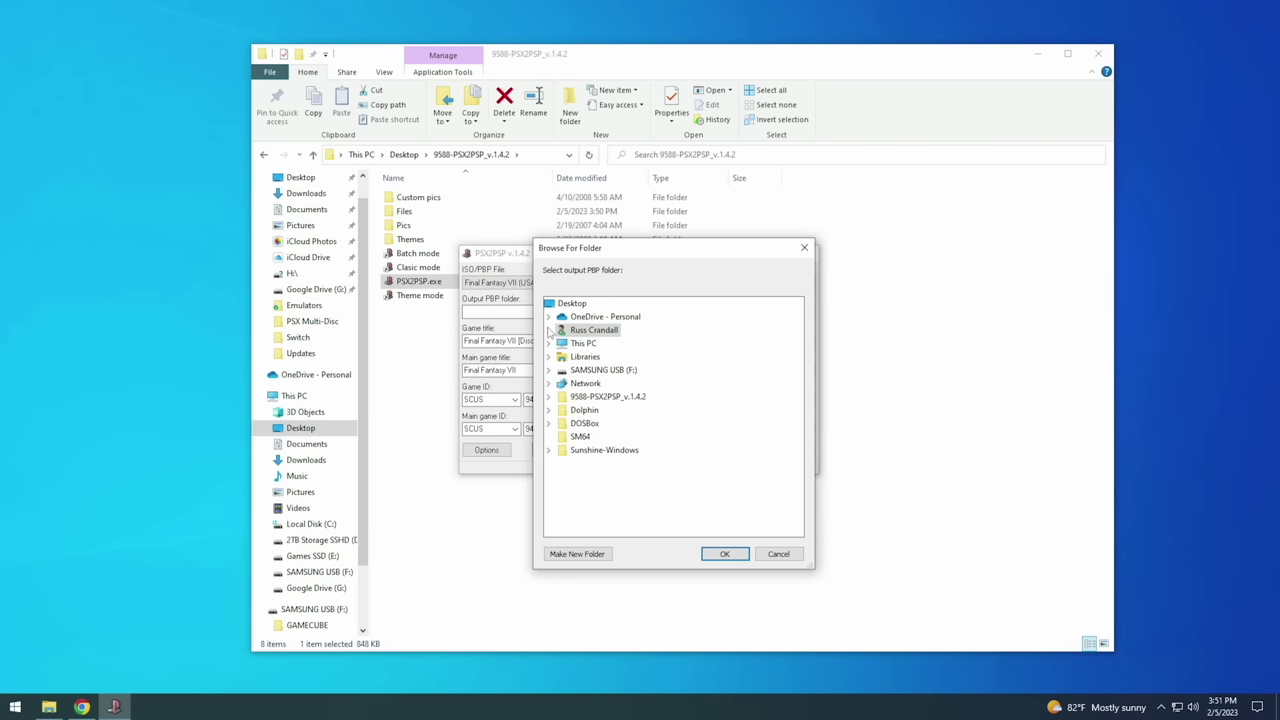
{"action": "left_click", "coordinate": [548, 370]}
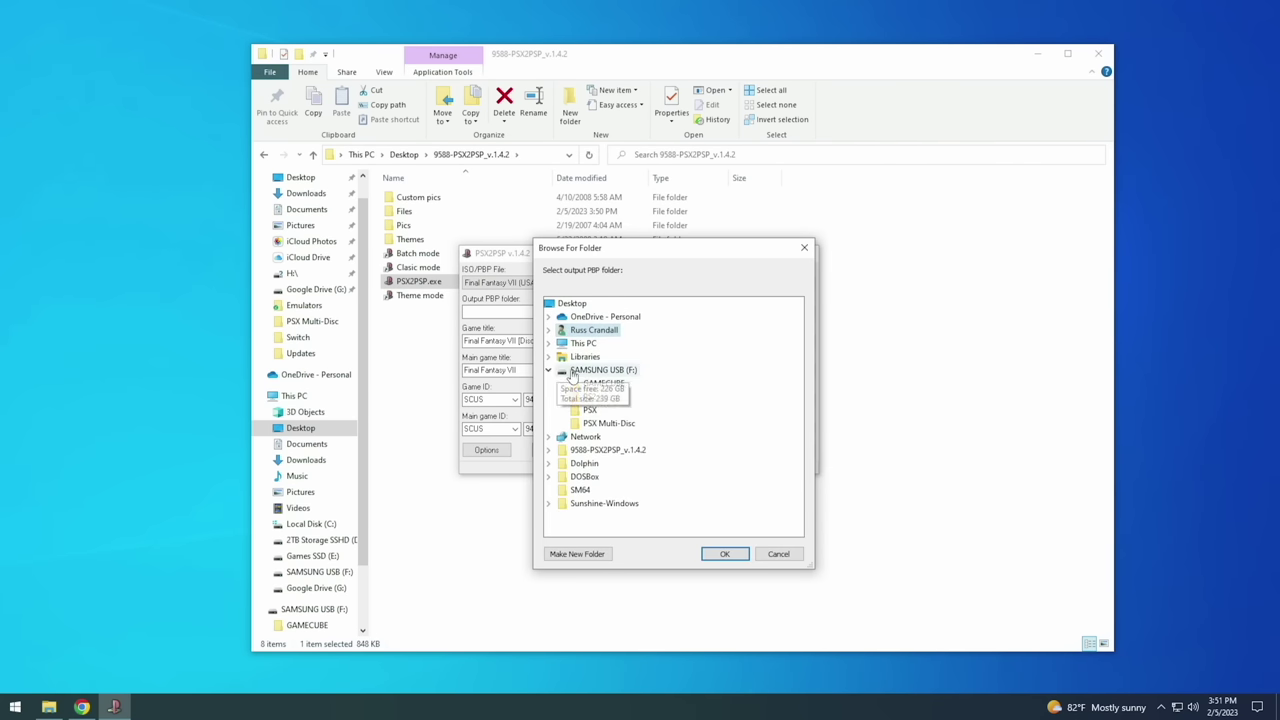
{"action": "left_click", "coordinate": [609, 423]}
{"action": "left_click", "coordinate": [722, 554]}
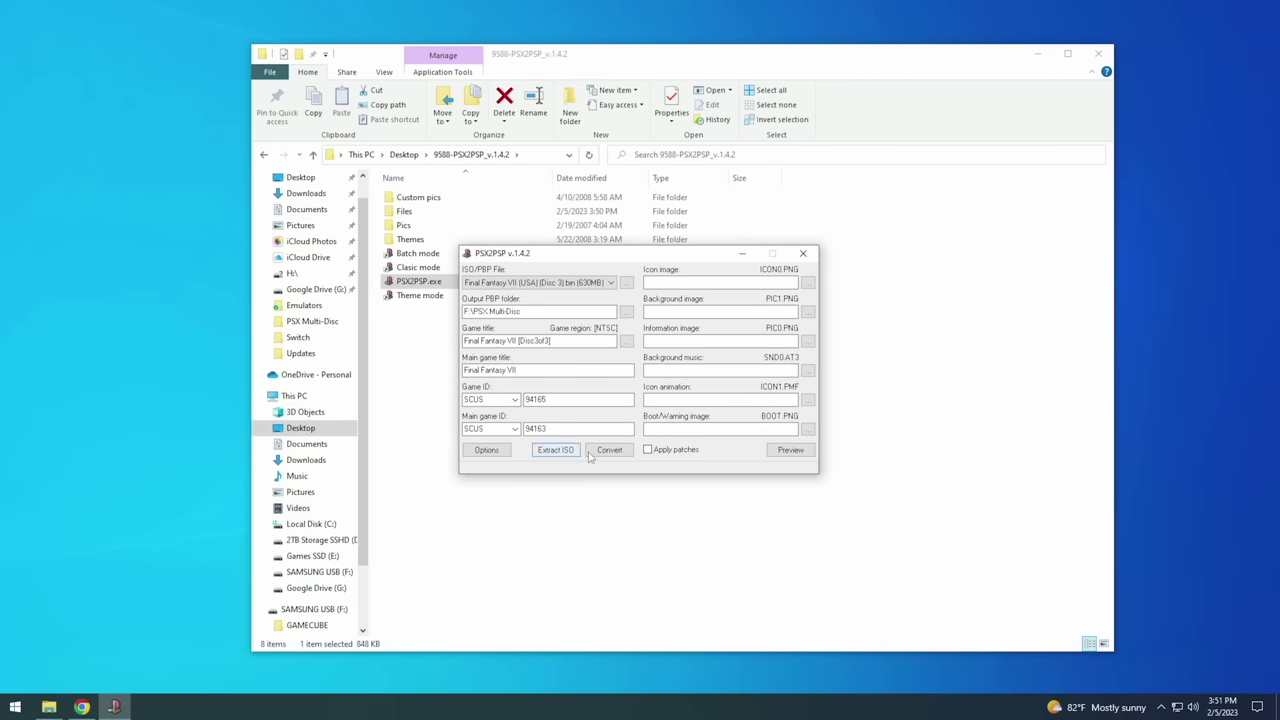
{"action": "left_click", "coordinate": [608, 452]}
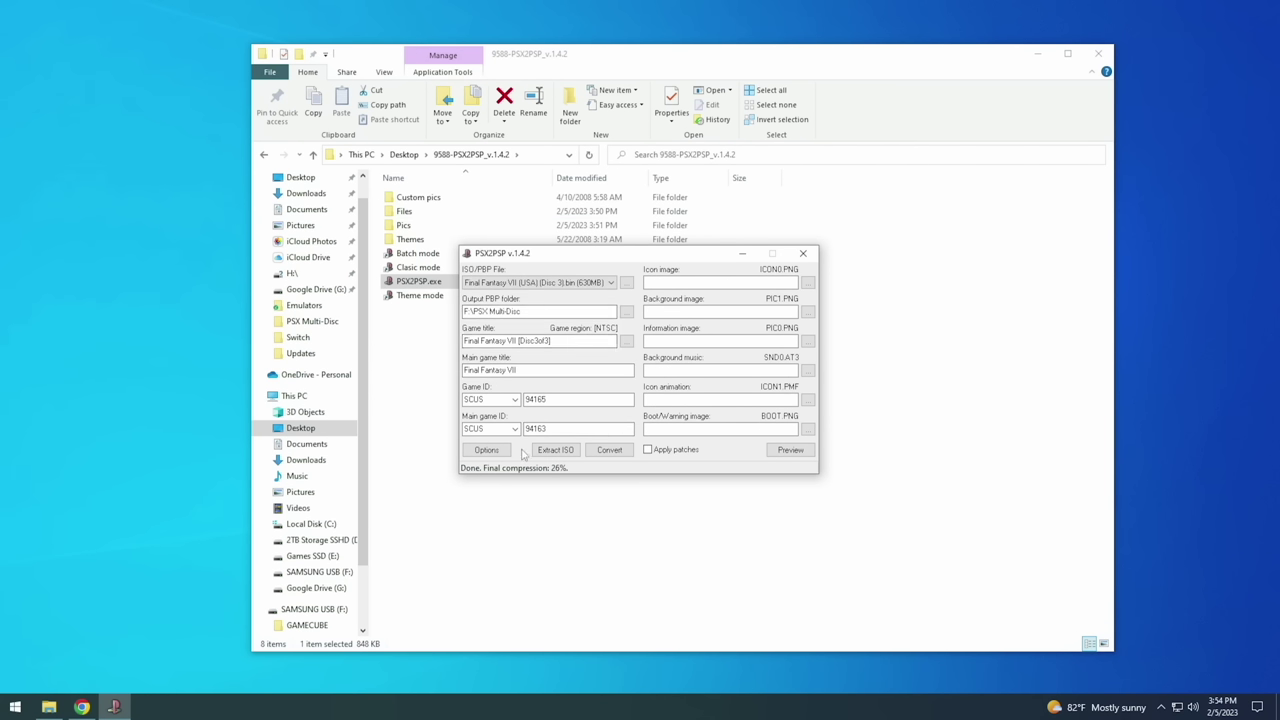
{"action": "left_click", "coordinate": [804, 255]}
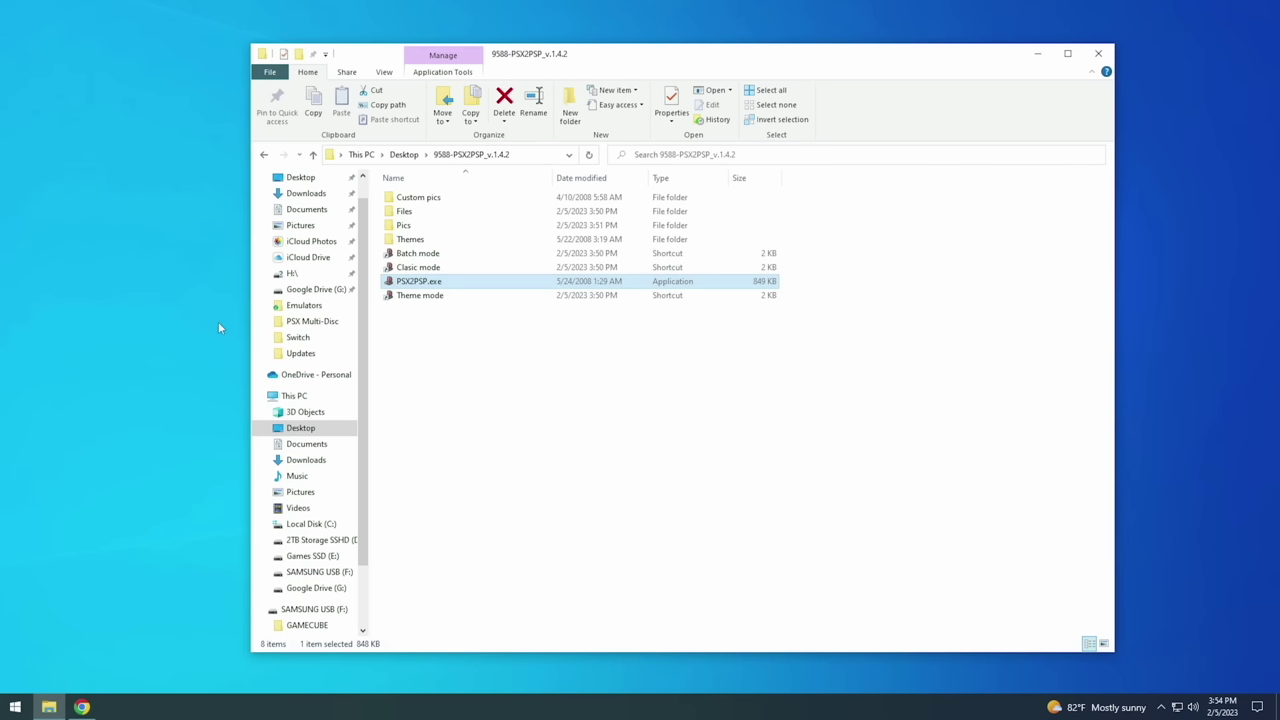
Step: Rename EBOOT.PBP in the PSX Multi-Disc folder's SCUS94163 subfolder as Final Fantasy VII (USA).PBP
{"action": "left_click", "coordinate": [296, 322]}
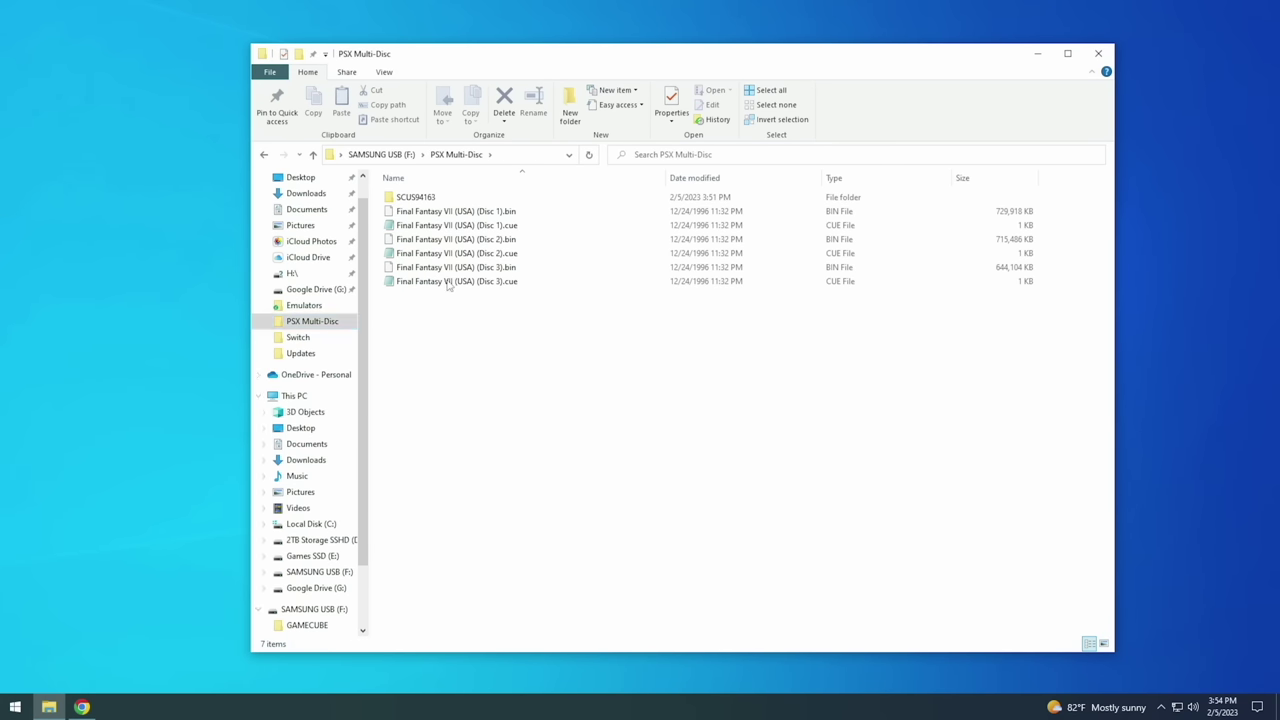
{"action": "double_click", "coordinate": [428, 200]}
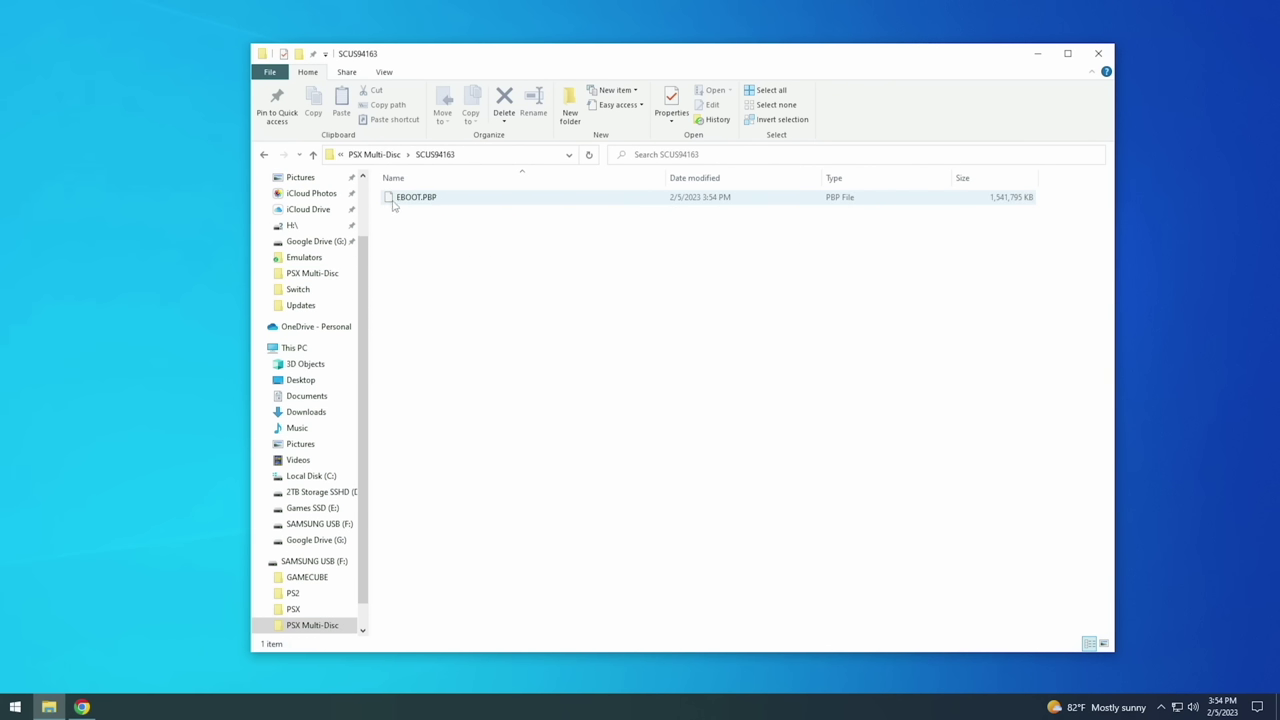
{"action": "left_click", "coordinate": [410, 199]}
{"action": "left_click", "coordinate": [410, 199]}
{"action": "type", "text": "Final Fantasy VII (USA)"}
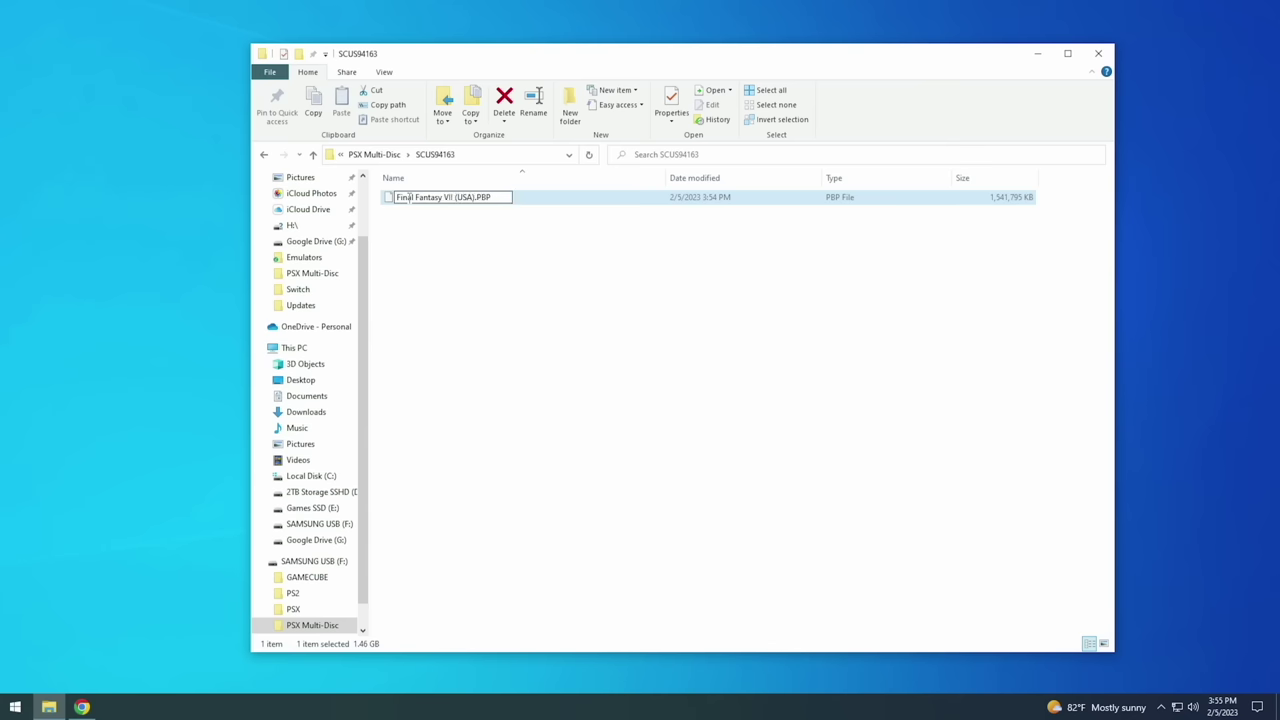
{"action": "key", "text": "Return"}
{"action": "left_click", "coordinate": [430, 233]}
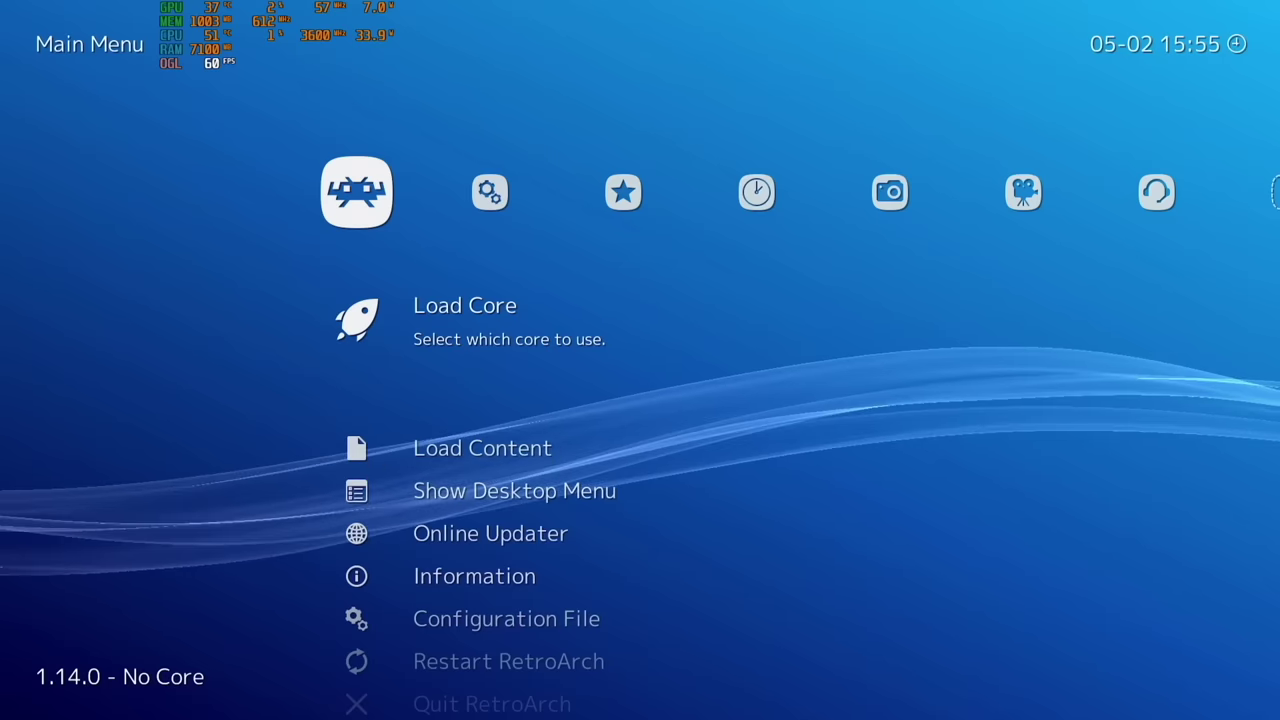
Step: In RetroArch, go to the PlayStation playlist and launch Final Fantasy VII (USA)
{"action": "key", "text": "Right"}
{"action": "key", "text": "Right"}
{"action": "key", "text": "Right"}
{"action": "key", "text": "Right"}
{"action": "key", "text": "Right"}
{"action": "key", "text": "Right"}
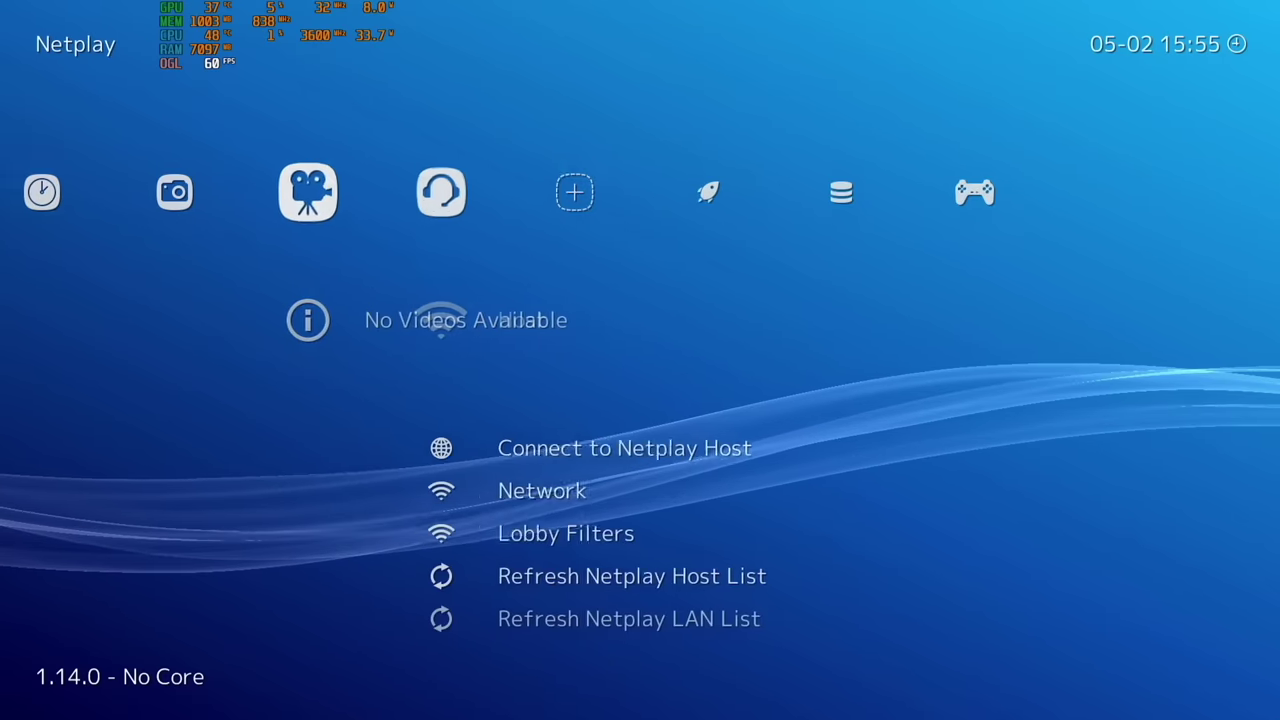
{"action": "key", "text": "Right"}
{"action": "key", "text": "Right"}
{"action": "key", "text": "Right"}
{"action": "key", "text": "Right"}
{"action": "key", "text": "Down"}
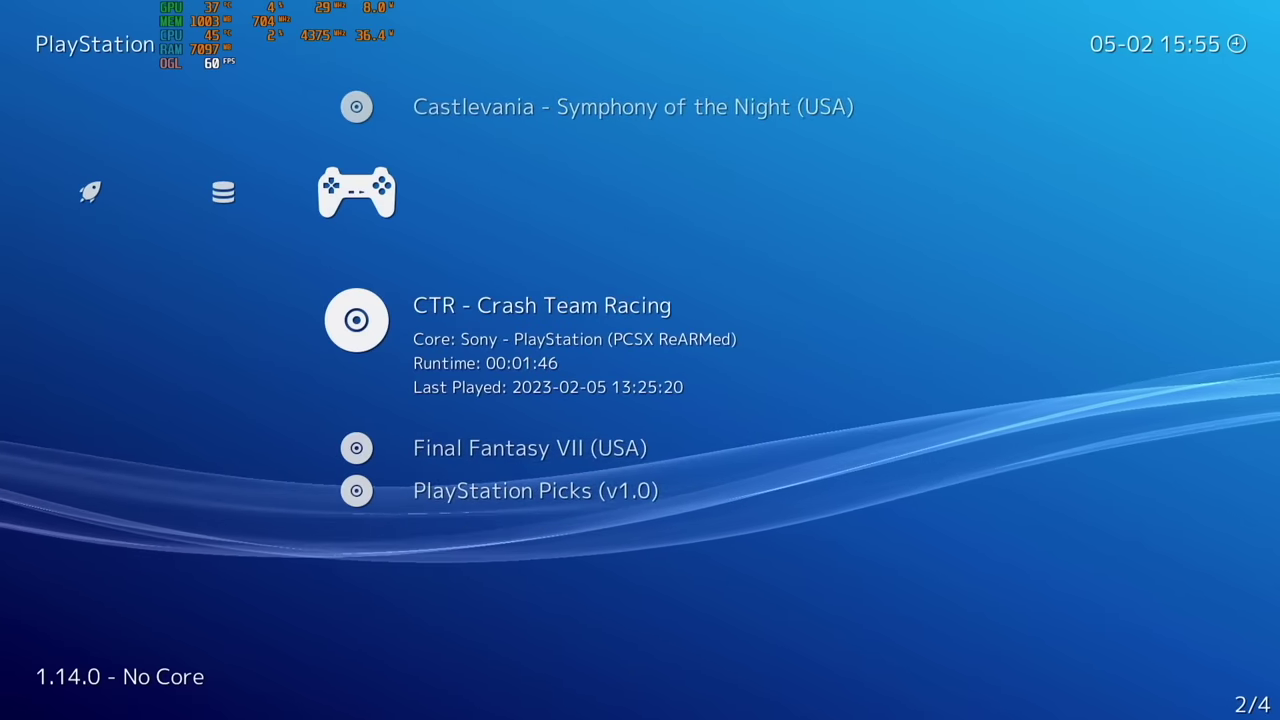
{"action": "key", "text": "Down"}
{"action": "key", "text": "Return"}
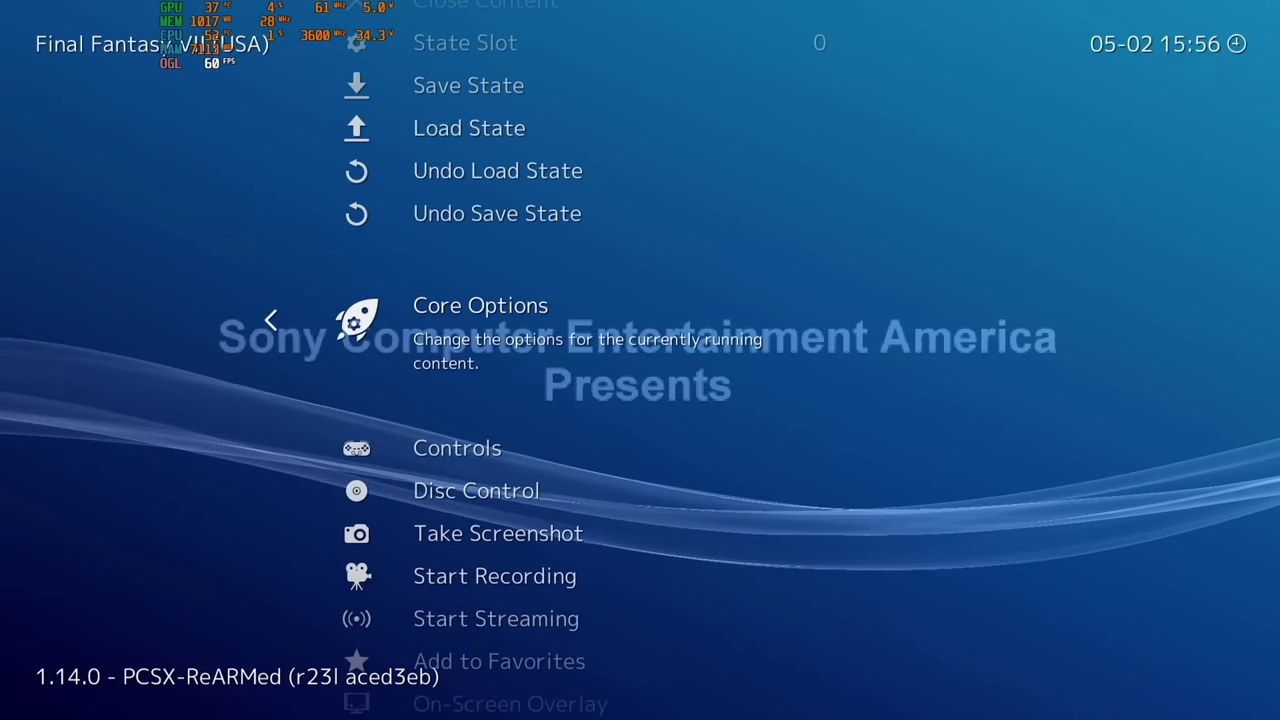
Step: Eject the running game's disc through Disc Control and set the Current Disc Index to 2
{"action": "key", "text": "Down"}
{"action": "key", "text": "Down"}
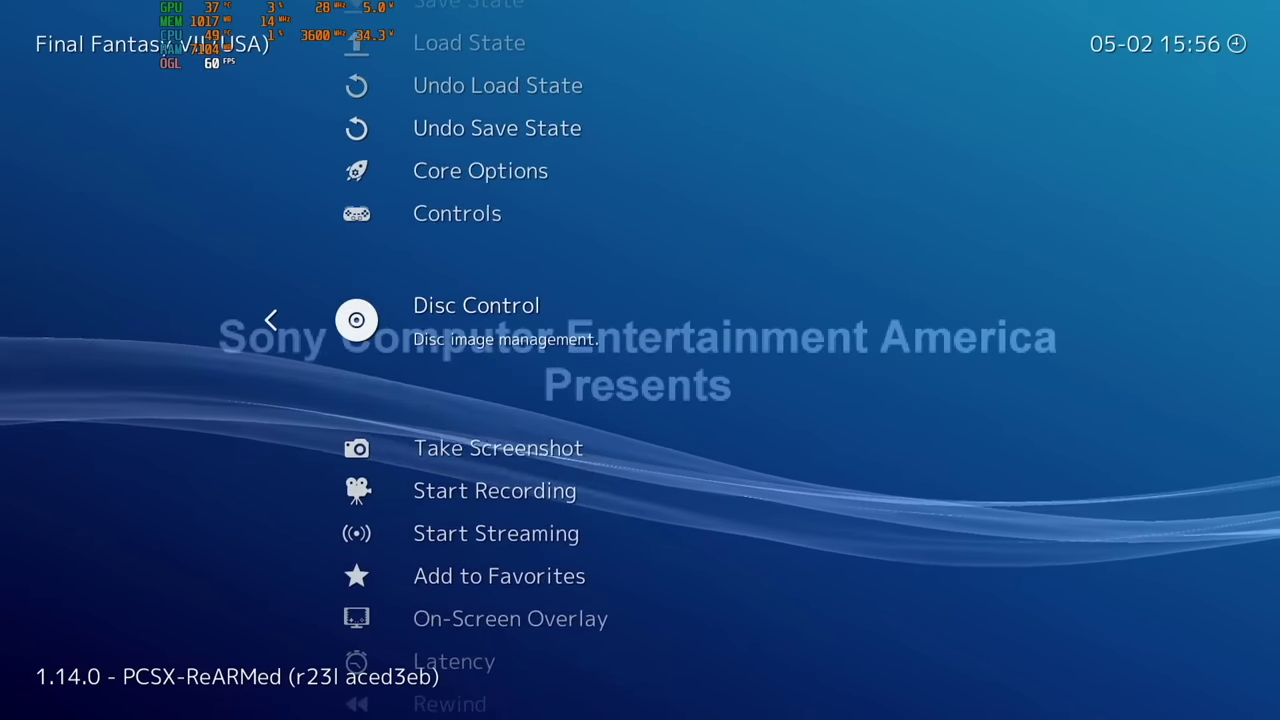
{"action": "key", "text": "Return"}
{"action": "key", "text": "Return"}
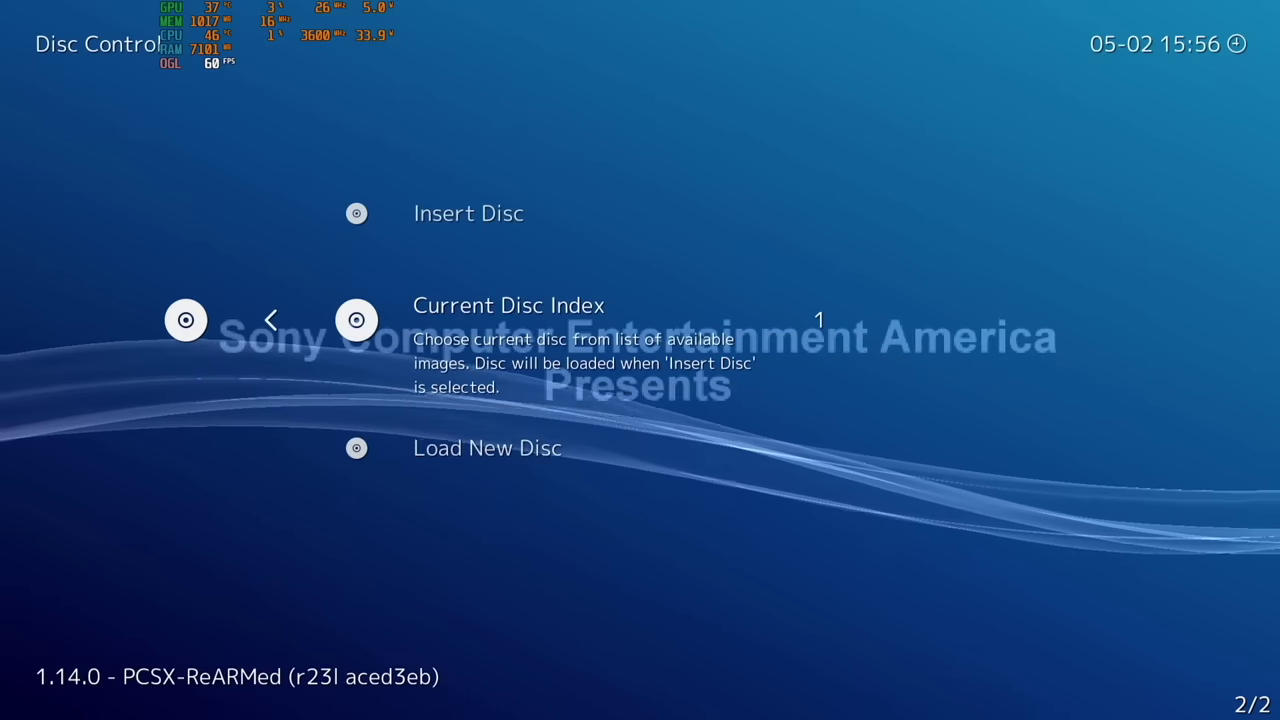
{"action": "key", "text": "Right"}
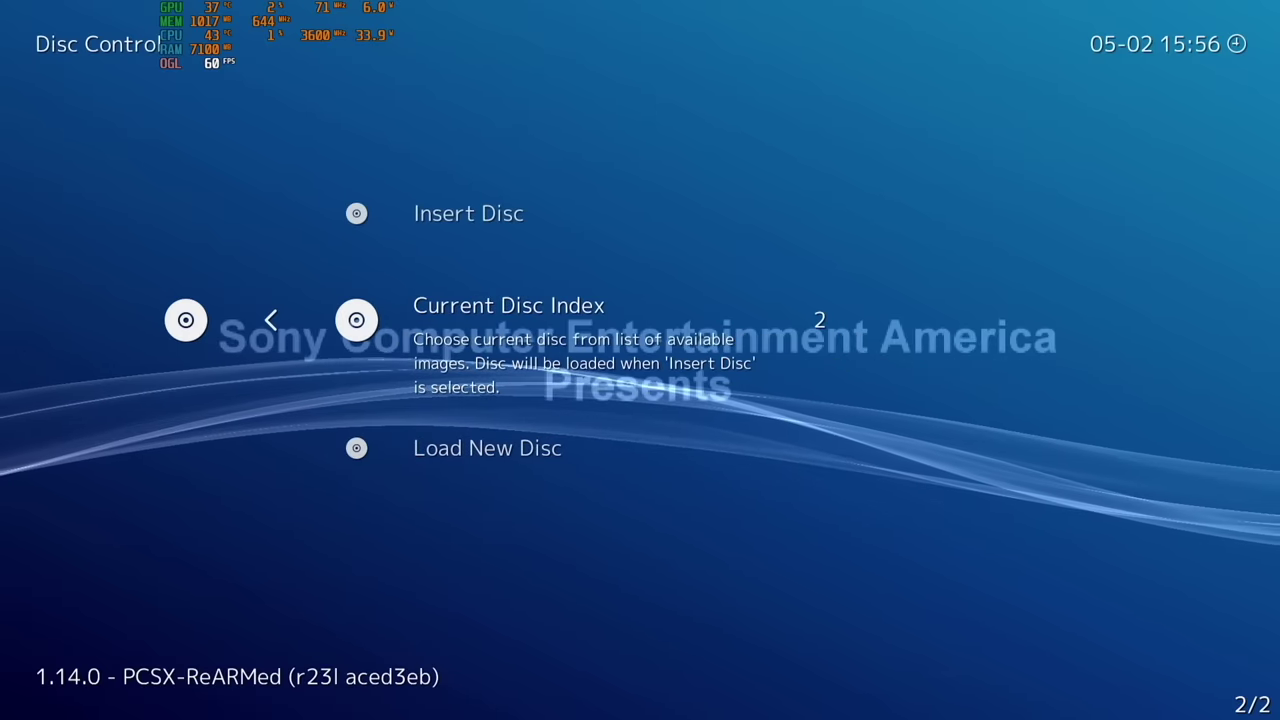
Step: Insert the newly selected disc, resume Final Fantasy VII and start a new game
{"action": "key", "text": "Up"}
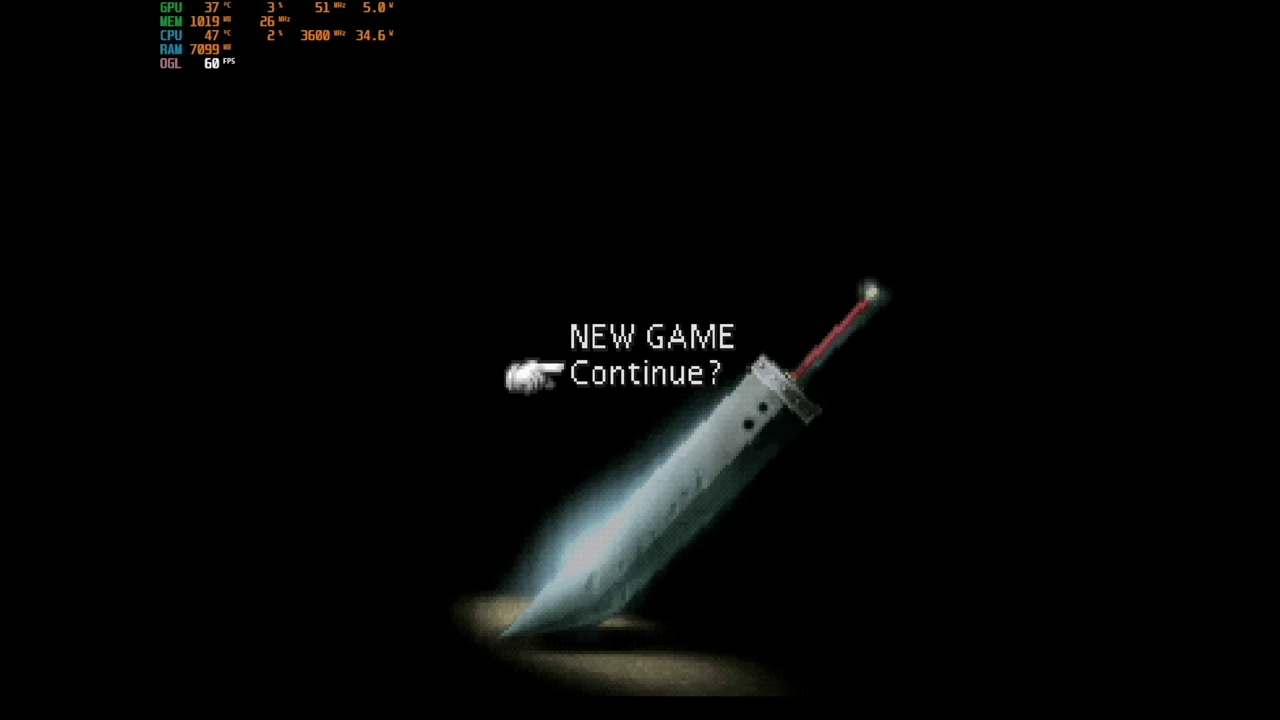
{"action": "key", "text": "Up"}
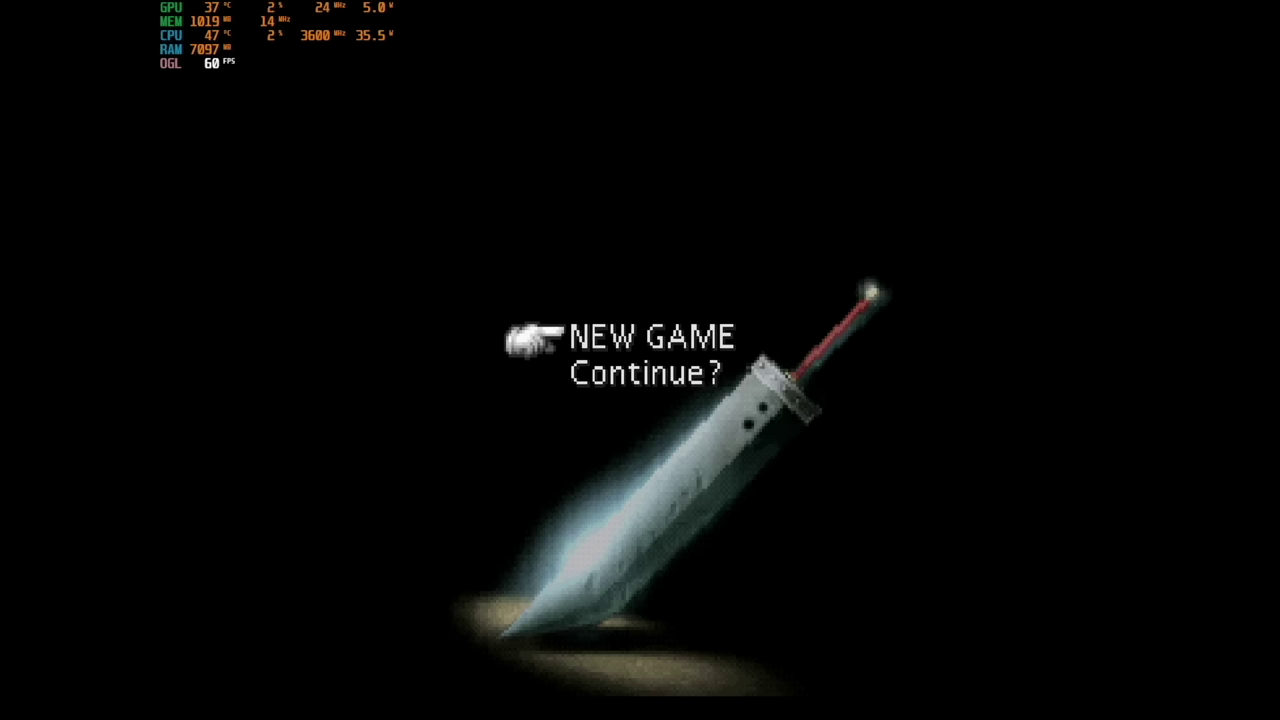
{"action": "key", "text": "Return"}
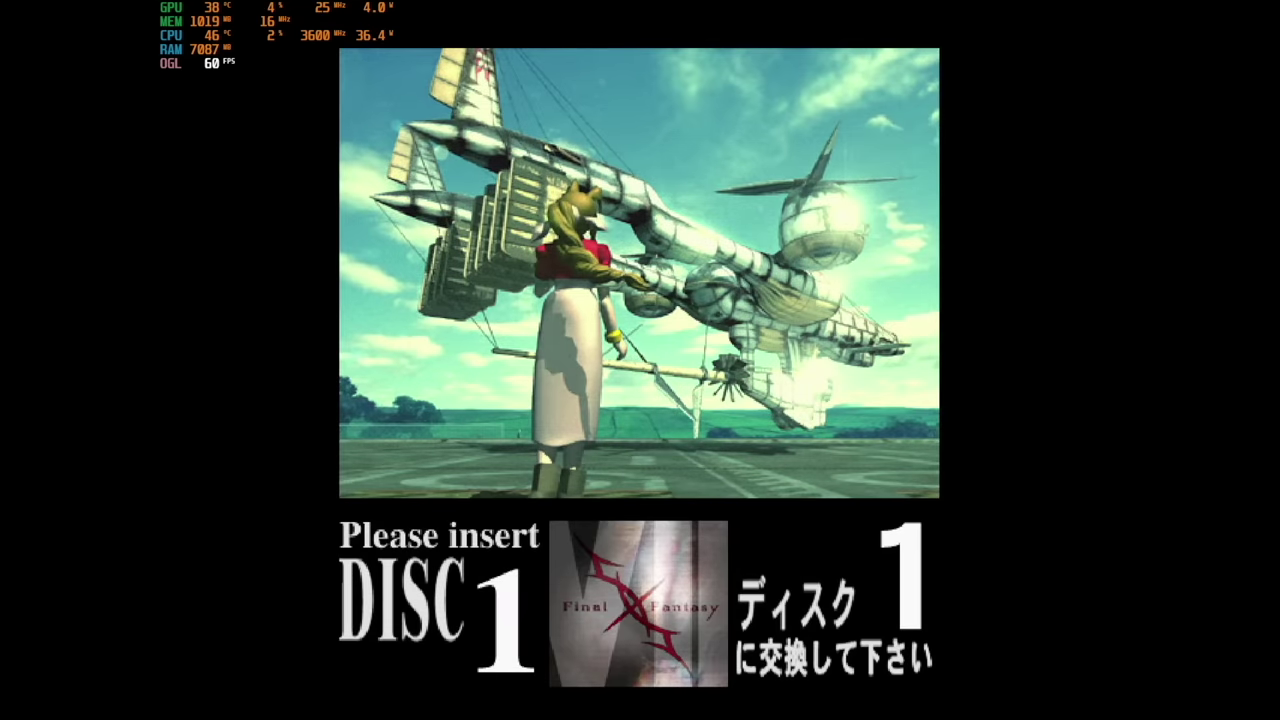
Step: Eject the current disc through RetroArch's Disc Control, set the Current Disc Index back to 1 and insert that disc
{"action": "key", "text": "F1"}
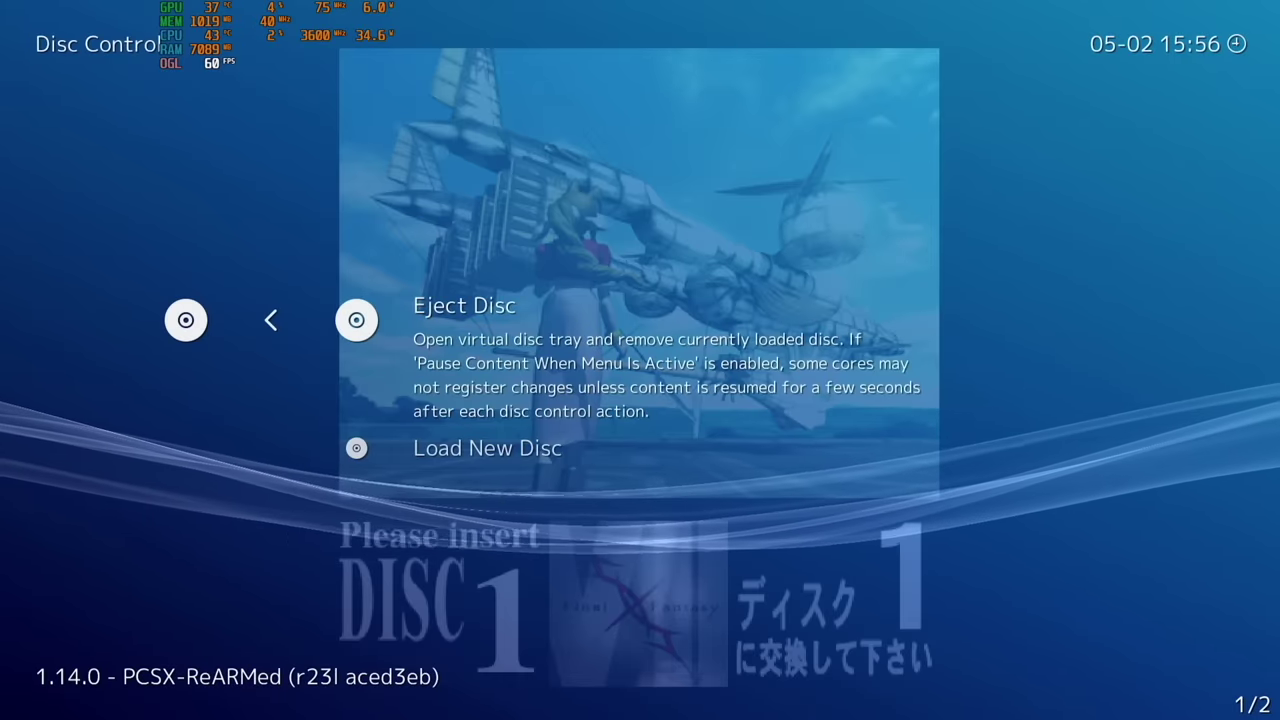
{"action": "key", "text": "BackSpace"}
{"action": "key", "text": "Return"}
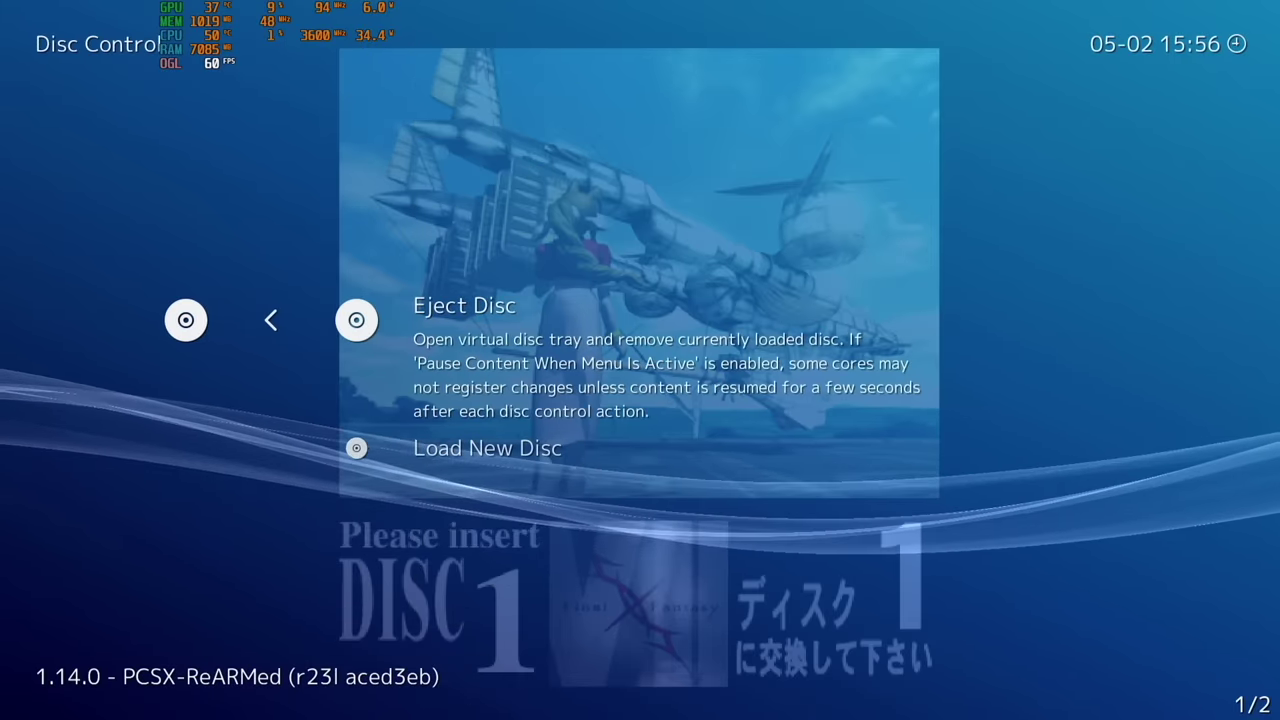
{"action": "key", "text": "Return"}
{"action": "key", "text": "Left"}
{"action": "key", "text": "Up"}
{"action": "key", "text": "Return"}
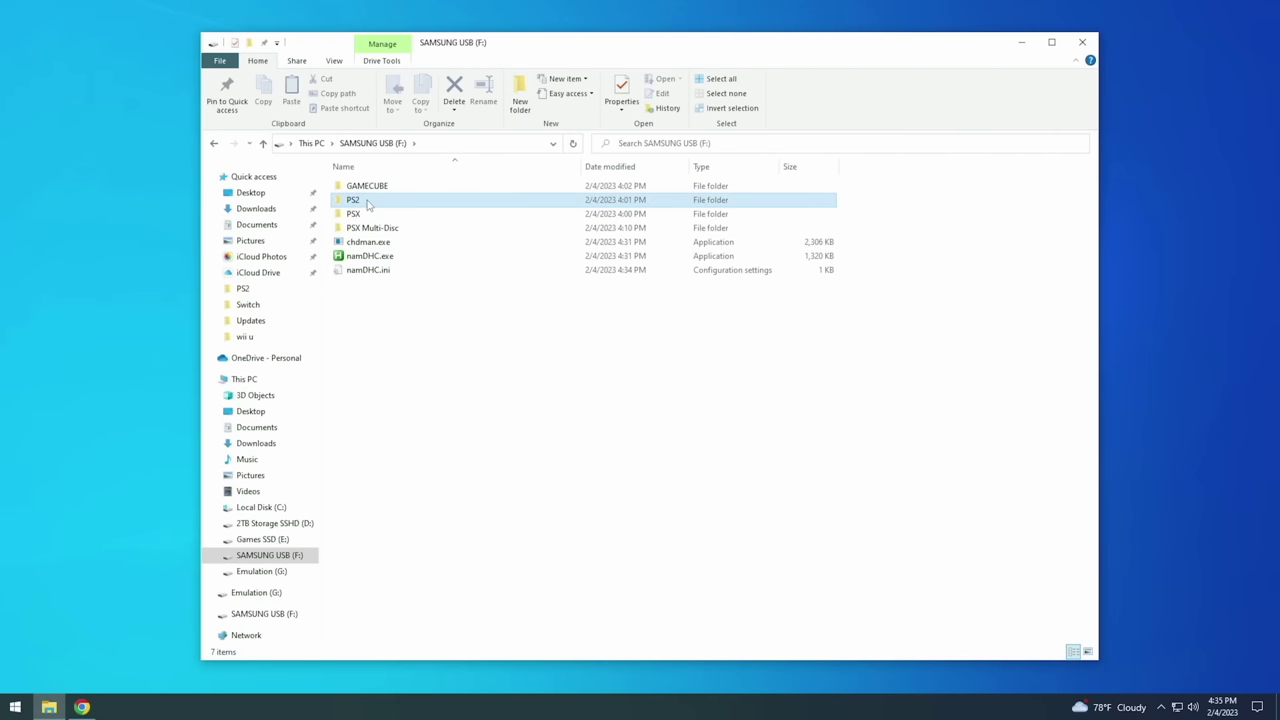
Step: Compress Final Fantasy X .iso in the PS2 folder with 7-Zip as Final Fantasy X .gz, using gzip, Maximum level and Deflate, and refresh the folder
{"action": "double_click", "coordinate": [365, 198]}
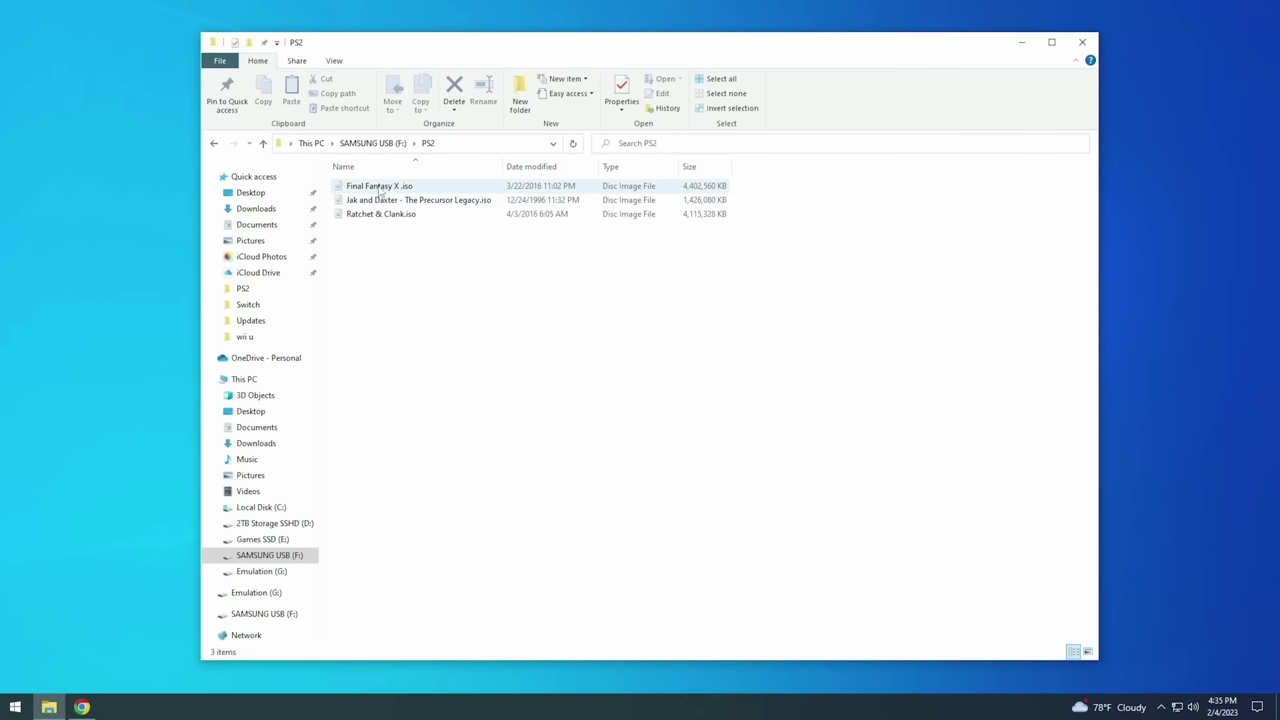
{"action": "right_click", "coordinate": [380, 190]}
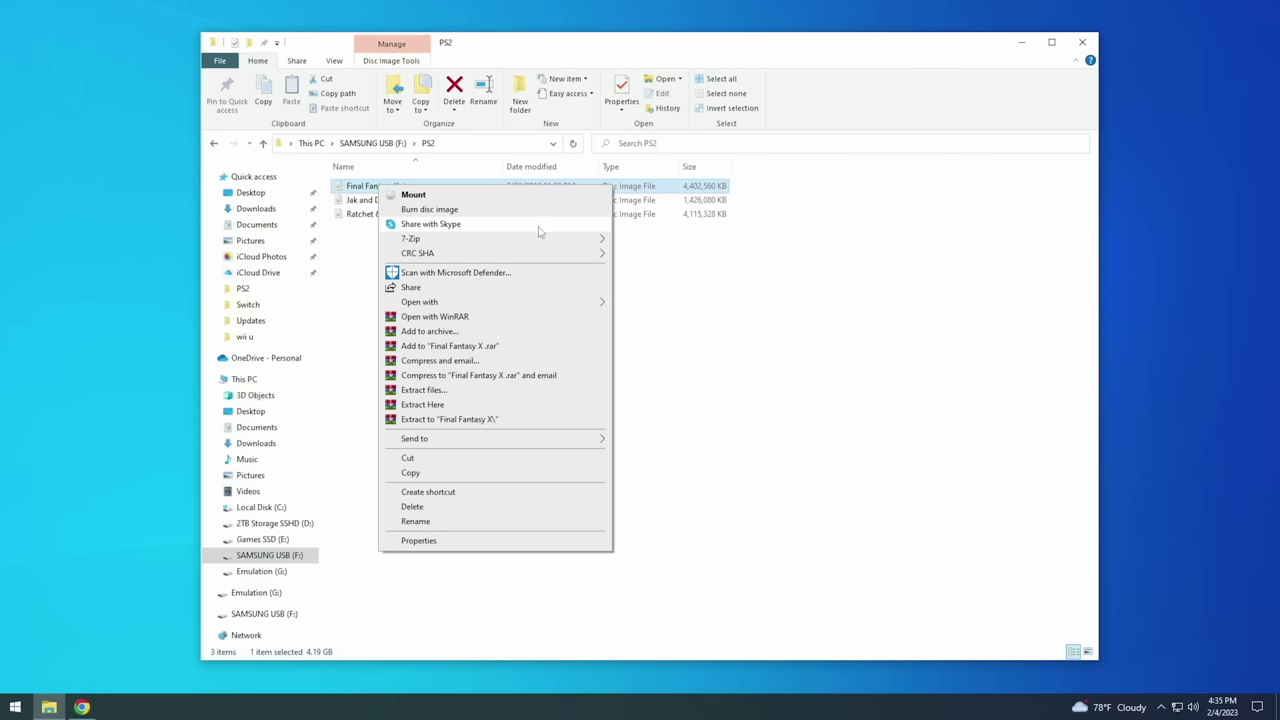
{"action": "mouse_move", "coordinate": [545, 241]}
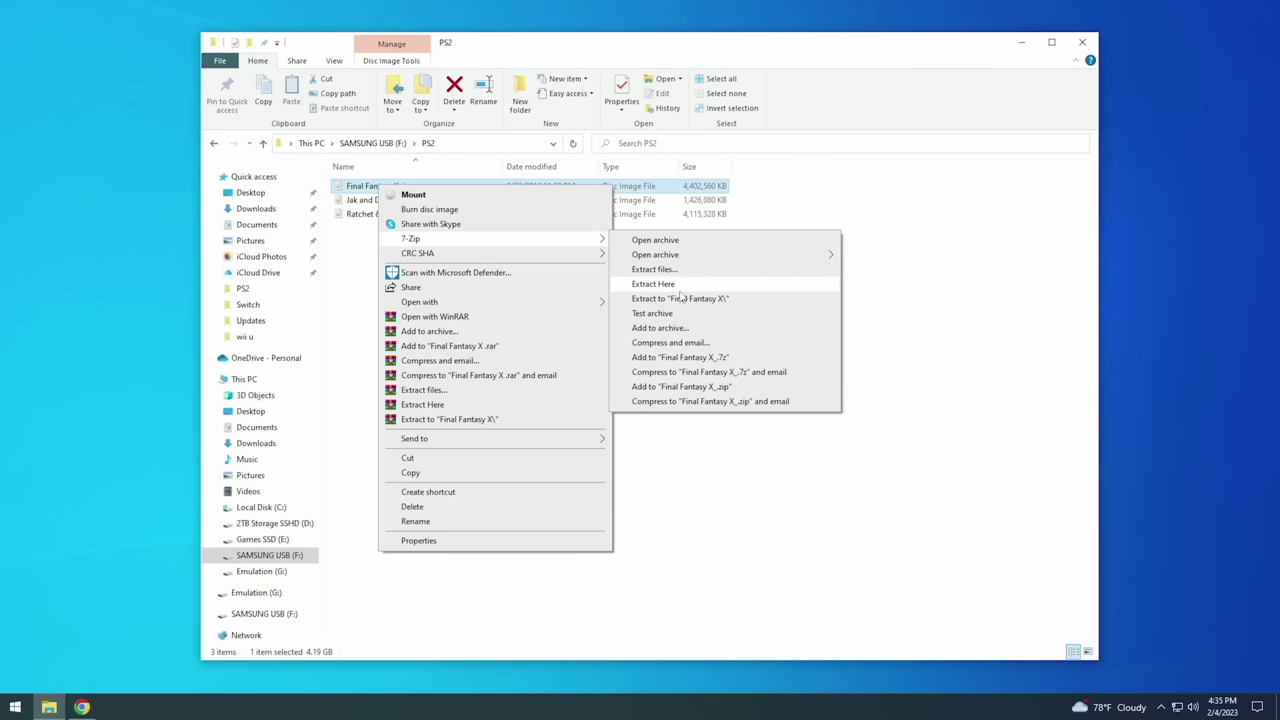
{"action": "left_click", "coordinate": [660, 328]}
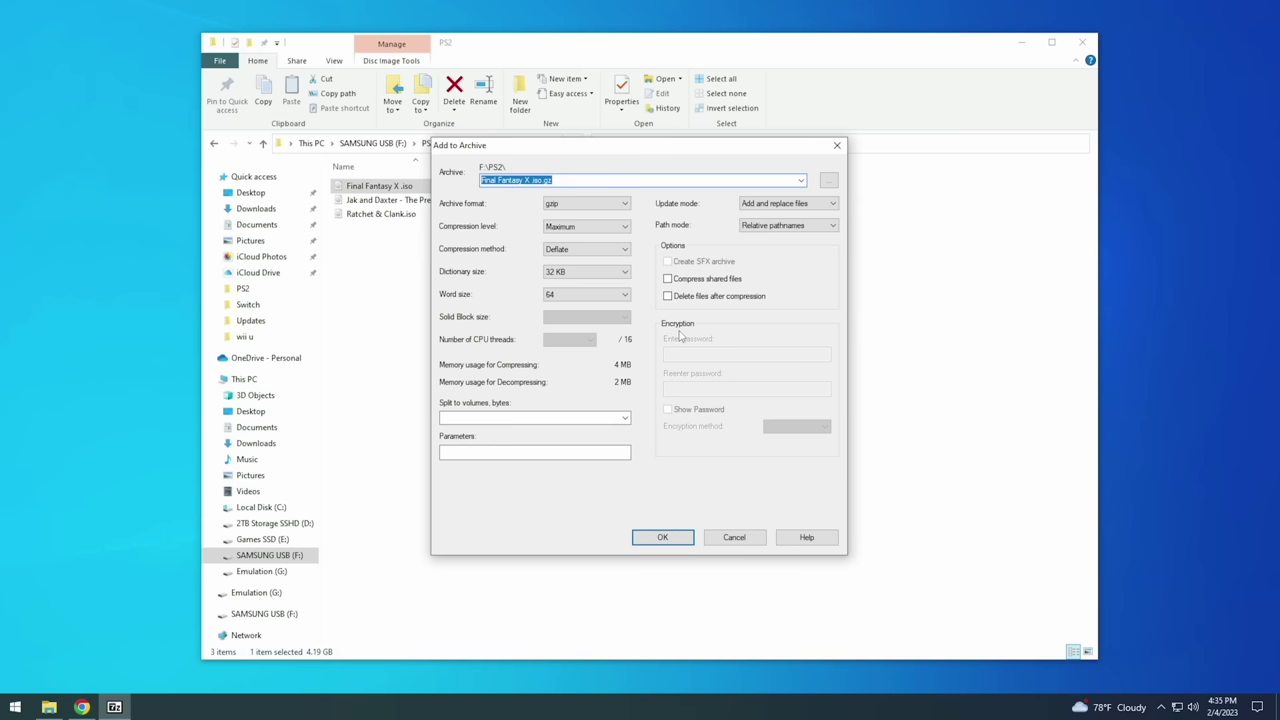
{"action": "left_click", "coordinate": [549, 204]}
{"action": "left_click", "coordinate": [561, 233]}
{"action": "left_click", "coordinate": [561, 233]}
{"action": "left_click", "coordinate": [558, 260]}
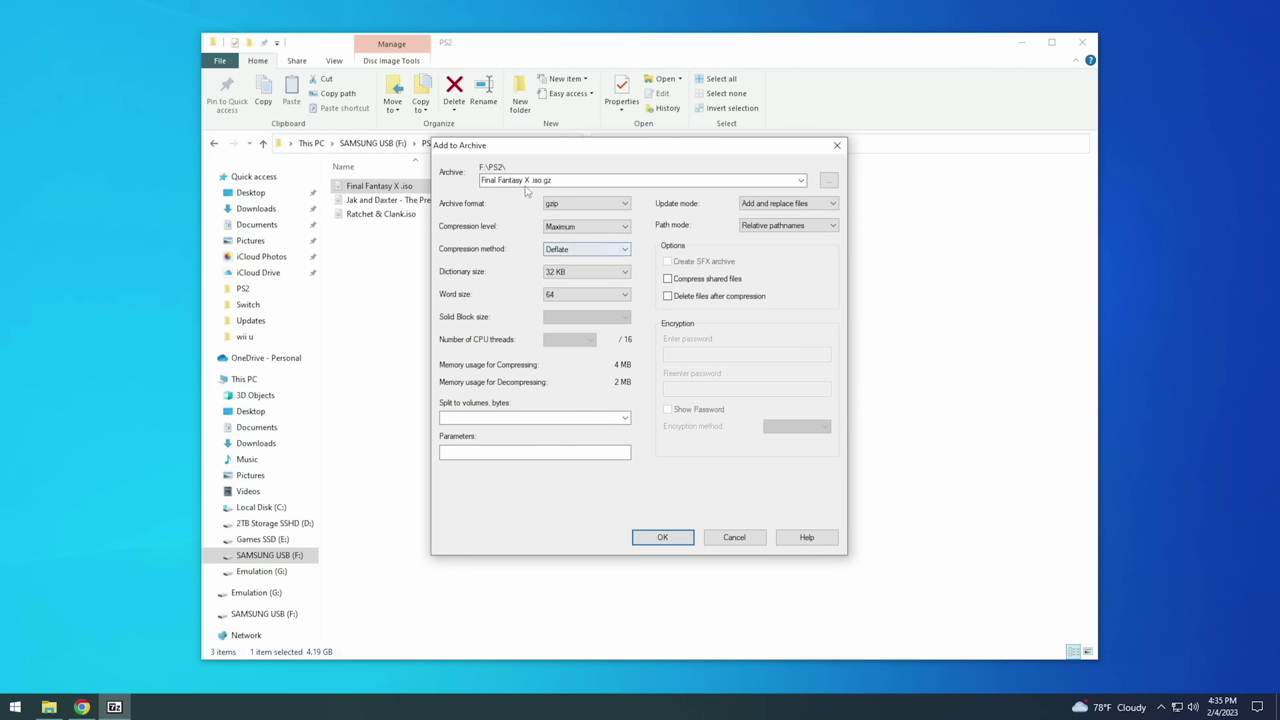
{"action": "left_click_drag", "start_coordinate": [545, 181], "coordinate": [481, 181]}
{"action": "left_click", "coordinate": [663, 538]}
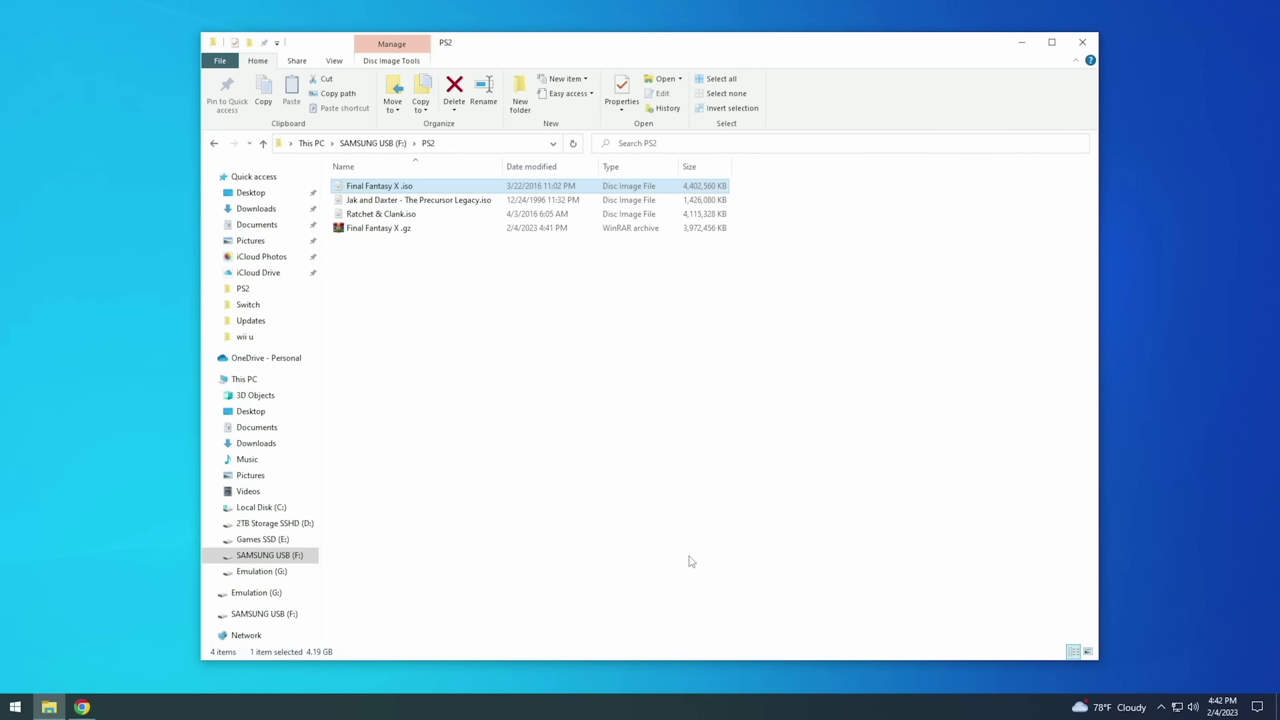
{"action": "left_click", "coordinate": [664, 530]}
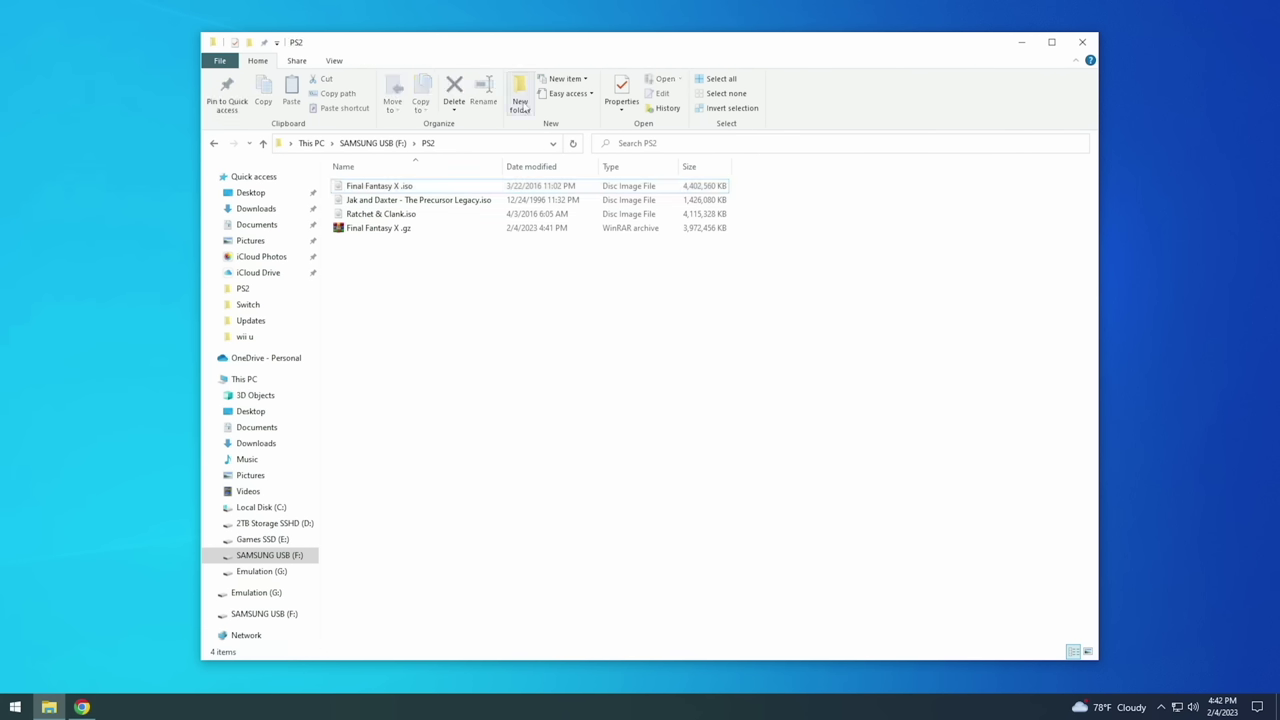
{"action": "left_click", "coordinate": [573, 143]}
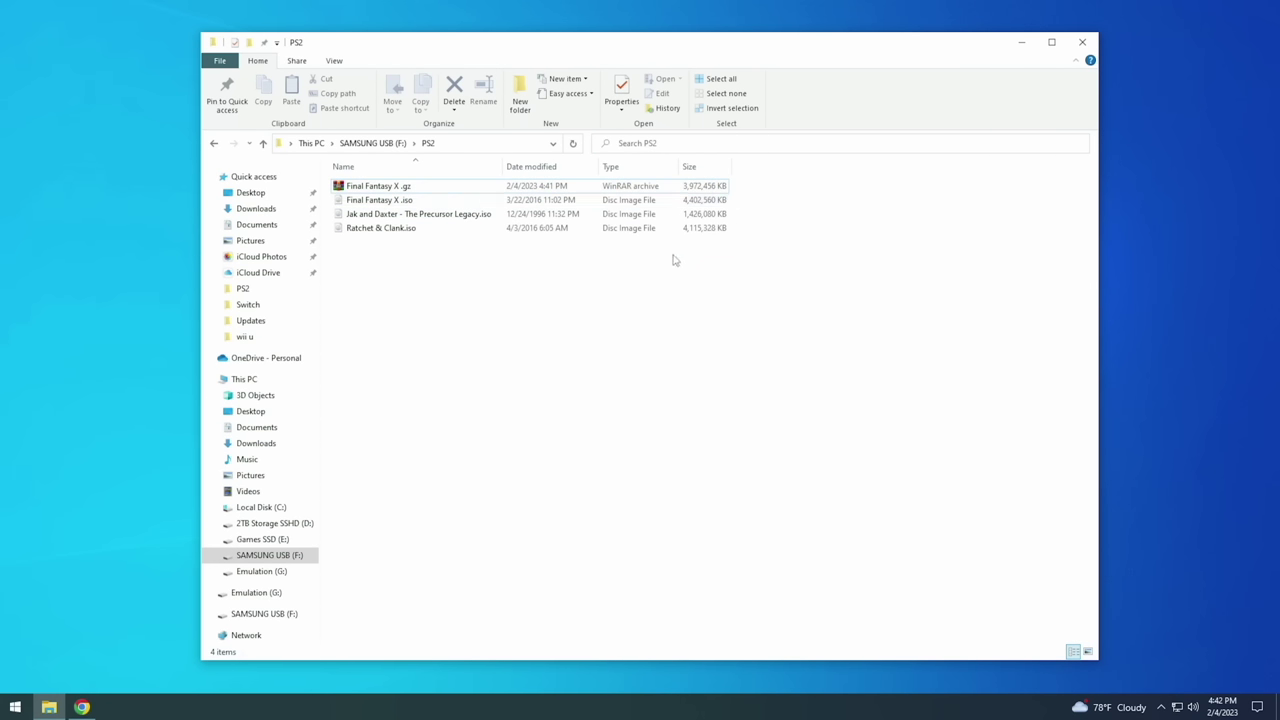
Step: Launch namDHC from the USB drive and add the three ISO files in the PS2 folder as input files
{"action": "left_click", "coordinate": [372, 144]}
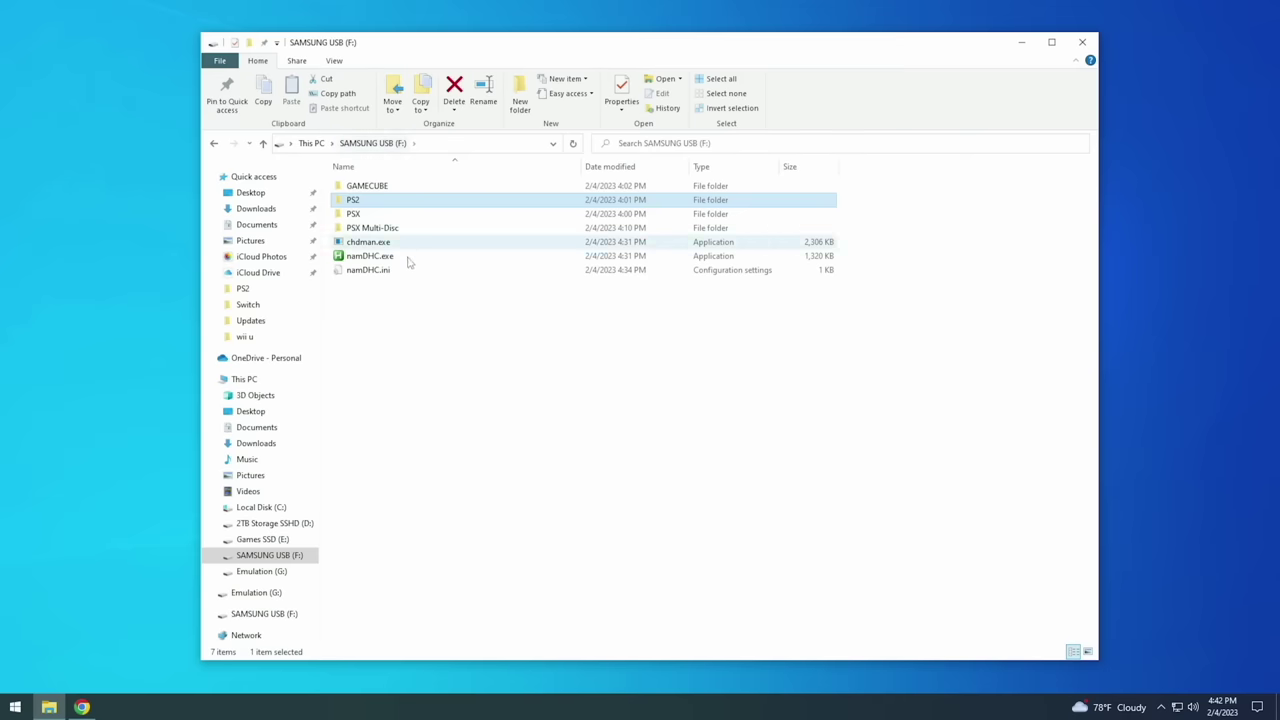
{"action": "left_click", "coordinate": [381, 257]}
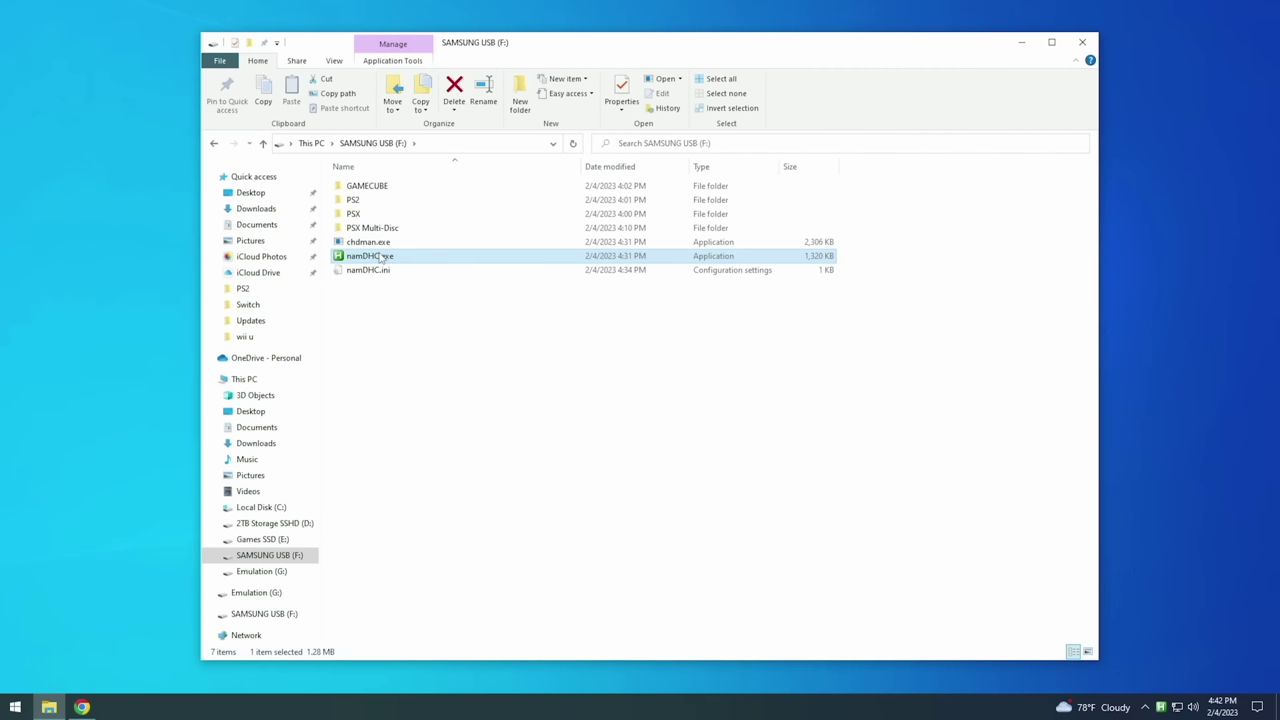
{"action": "double_click", "coordinate": [381, 257]}
{"action": "left_click", "coordinate": [574, 165]}
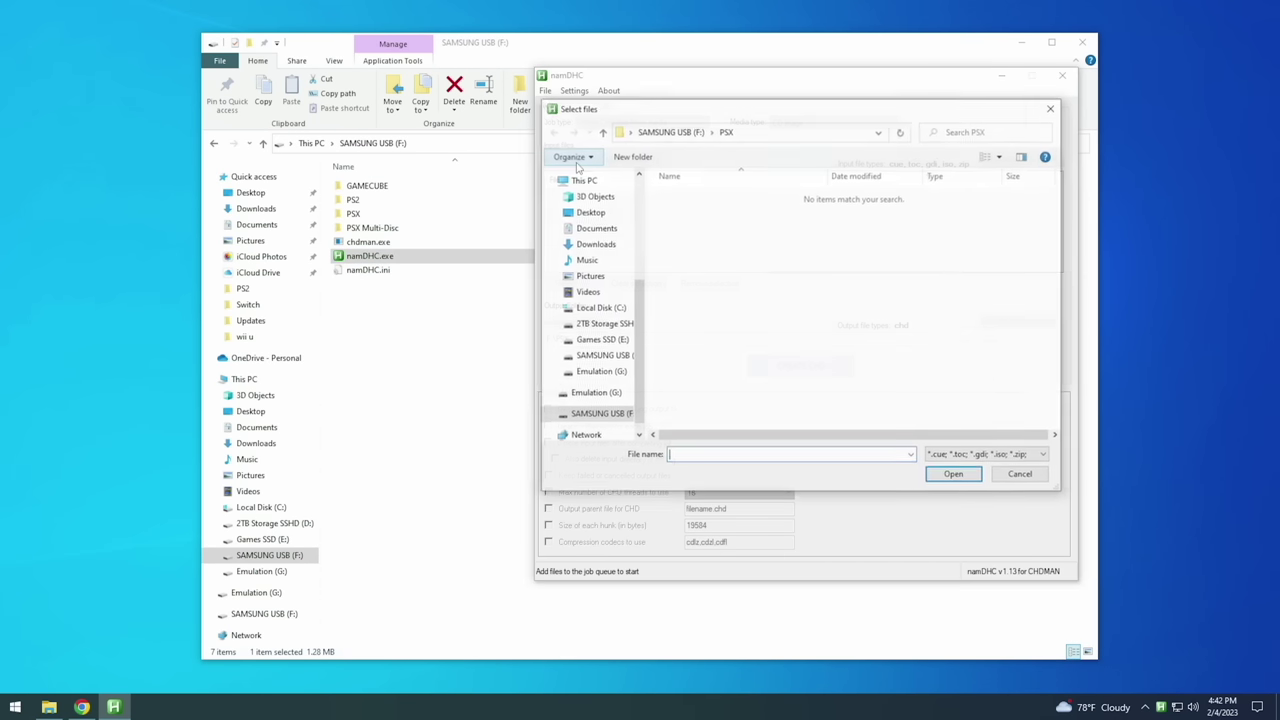
{"action": "double_click", "coordinate": [678, 208]}
{"action": "left_click_drag", "start_coordinate": [760, 244], "coordinate": [676, 193]}
{"action": "left_click", "coordinate": [955, 475]}
Step: Set the output folder to PS2 on the USB drive and create CHD files from the three ISOs
{"action": "left_click", "coordinate": [575, 328]}
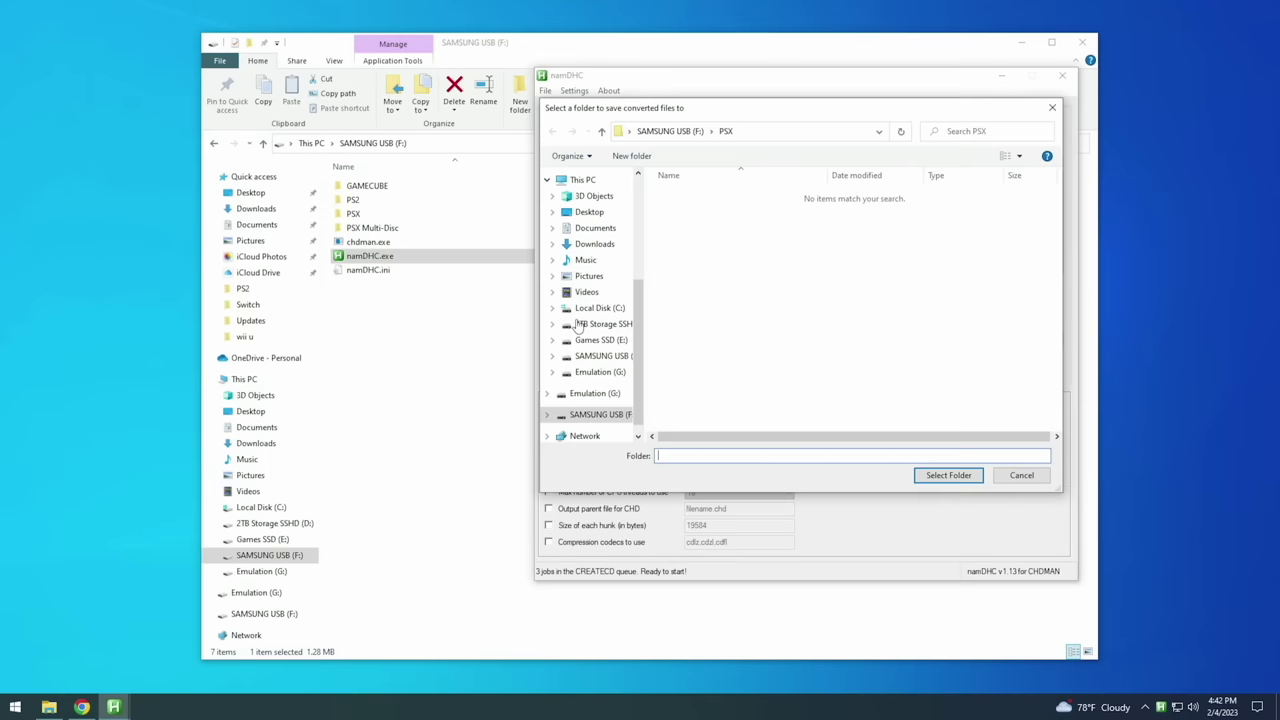
{"action": "left_click", "coordinate": [670, 131]}
{"action": "left_click", "coordinate": [678, 209]}
{"action": "double_click", "coordinate": [678, 209]}
{"action": "left_click", "coordinate": [945, 477]}
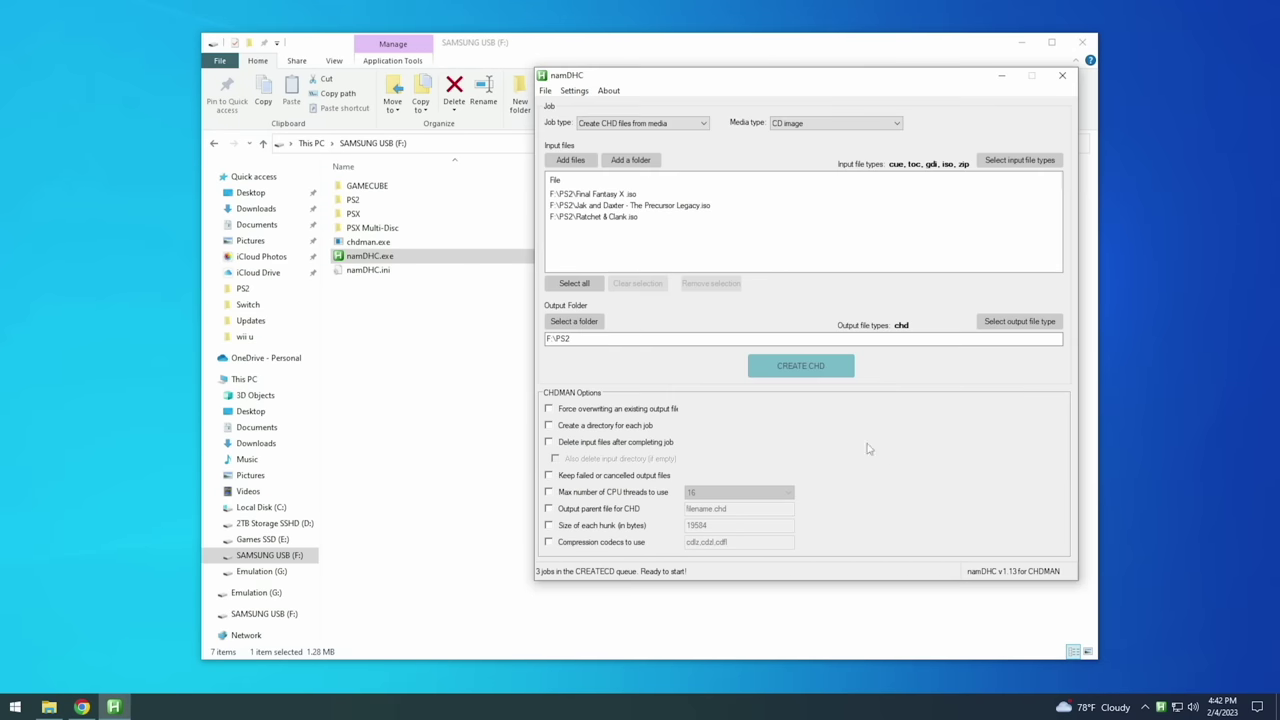
{"action": "left_click", "coordinate": [818, 371]}
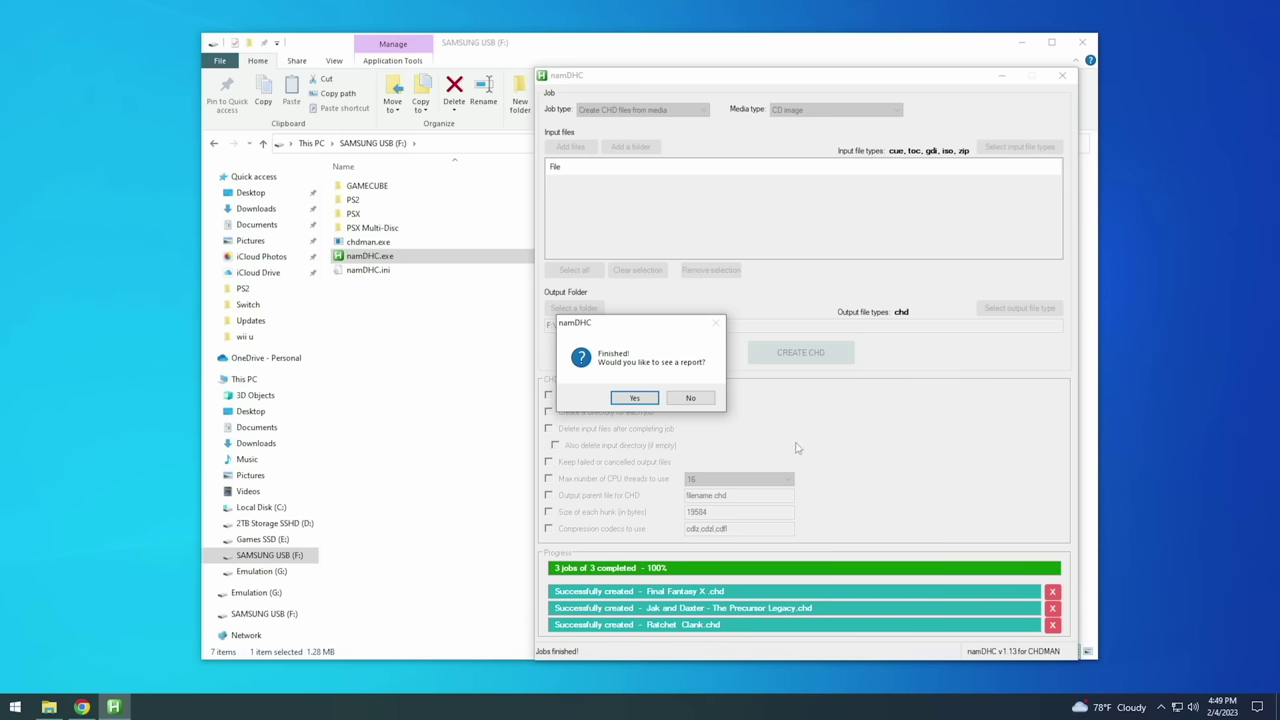
Step: Review the conversion report and check the combined size of the three CHD files in the PS2 folder
{"action": "left_click", "coordinate": [634, 397]}
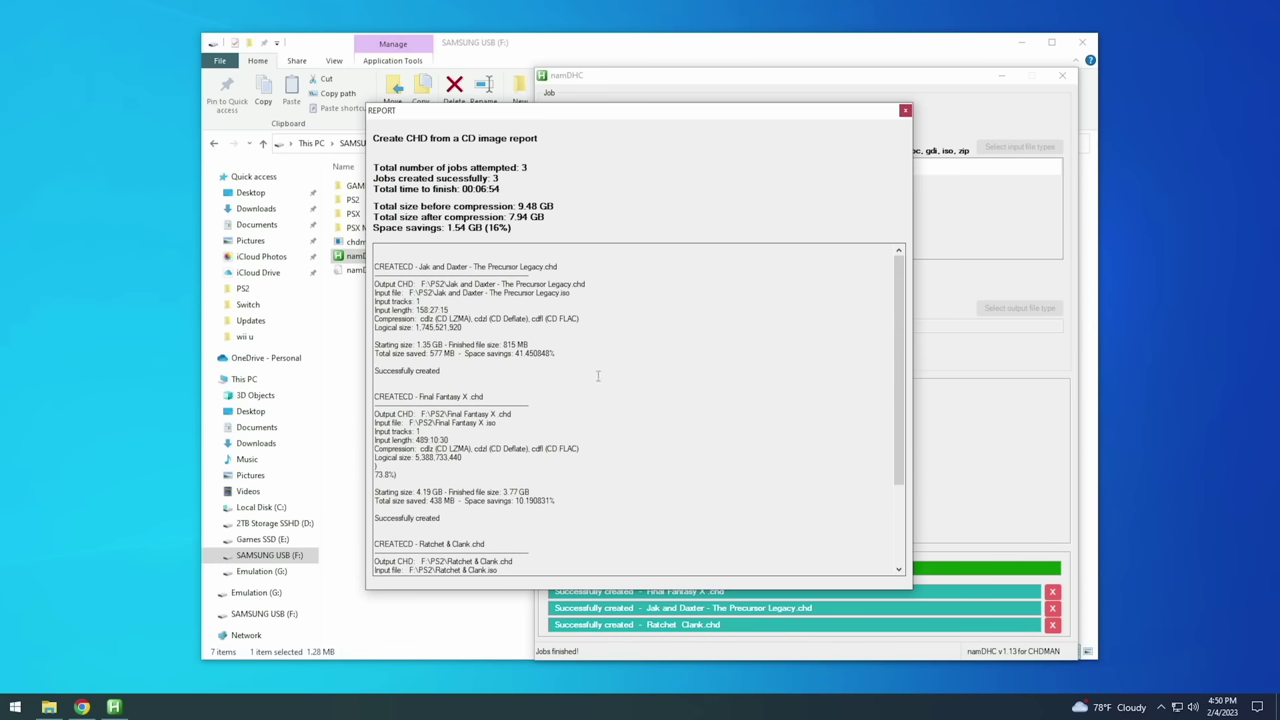
{"action": "scroll", "coordinate": [482, 424], "scroll_direction": "down", "scroll_amount": 5}
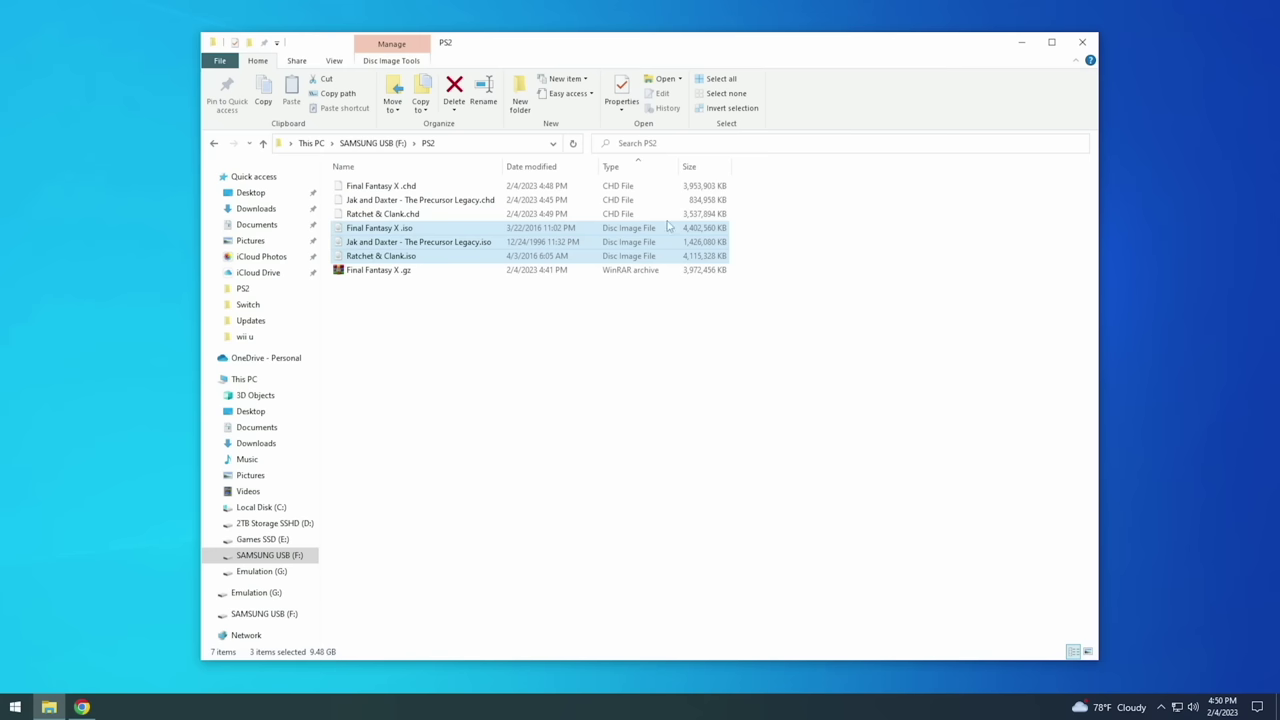
{"action": "left_click", "coordinate": [778, 253]}
{"action": "left_click_drag", "start_coordinate": [741, 186], "coordinate": [722, 217]}
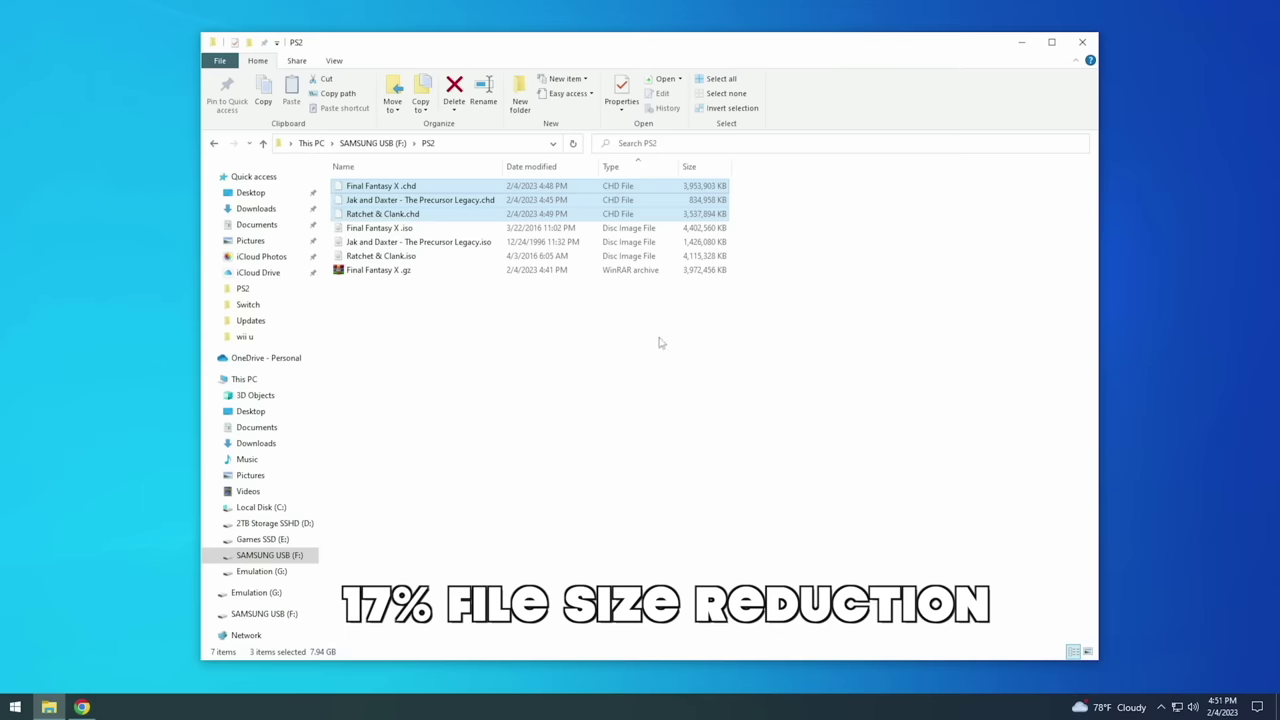
Step: Permanently delete the three original ISO files and Final Fantasy X .gz from the PS2 folder
{"action": "left_click", "coordinate": [686, 313]}
{"action": "left_click_drag", "start_coordinate": [750, 222], "coordinate": [688, 286]}
{"action": "left_click", "coordinate": [455, 88]}
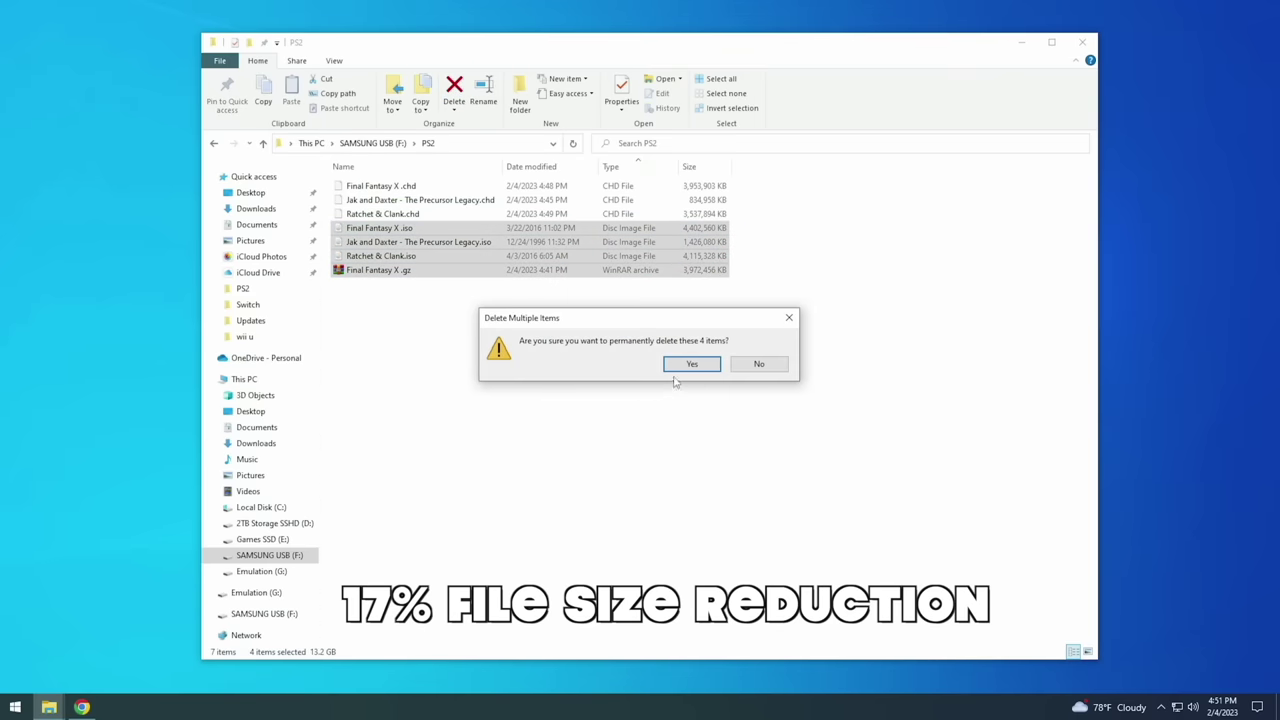
{"action": "left_click", "coordinate": [690, 364]}
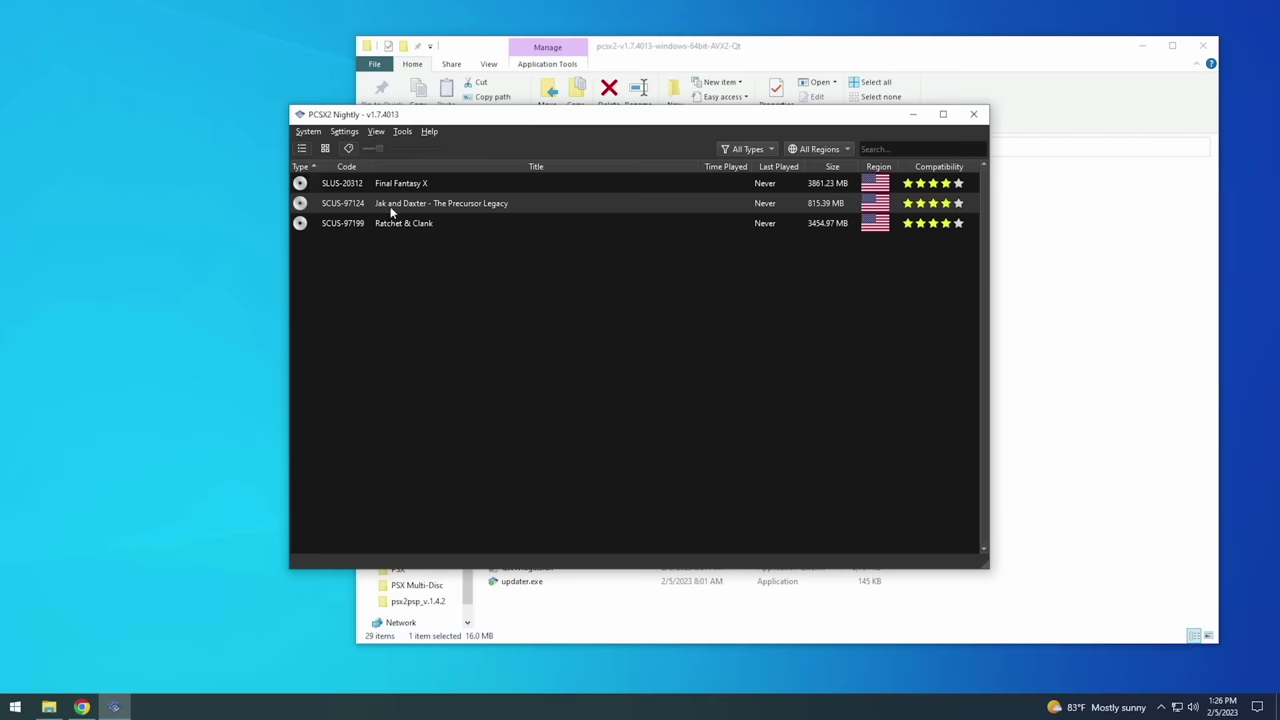
Step: In PCSX2, launch Final Fantasy X from the game list
{"action": "double_click", "coordinate": [399, 183]}
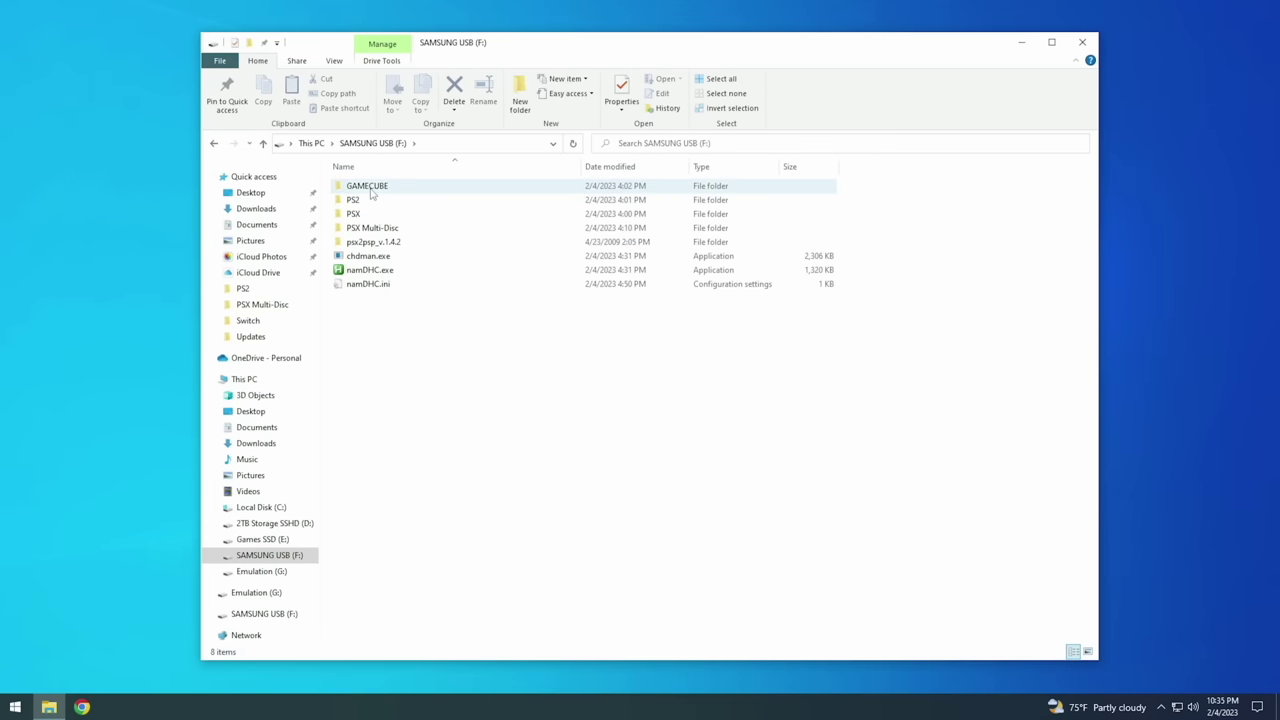
Step: In Dolphin, convert F-Zero GX to RVZ with 128 KiB blocks and Zstandard level 5, saving F-Zero GX.rvz in the GAMECUBE folder
{"action": "double_click", "coordinate": [372, 185]}
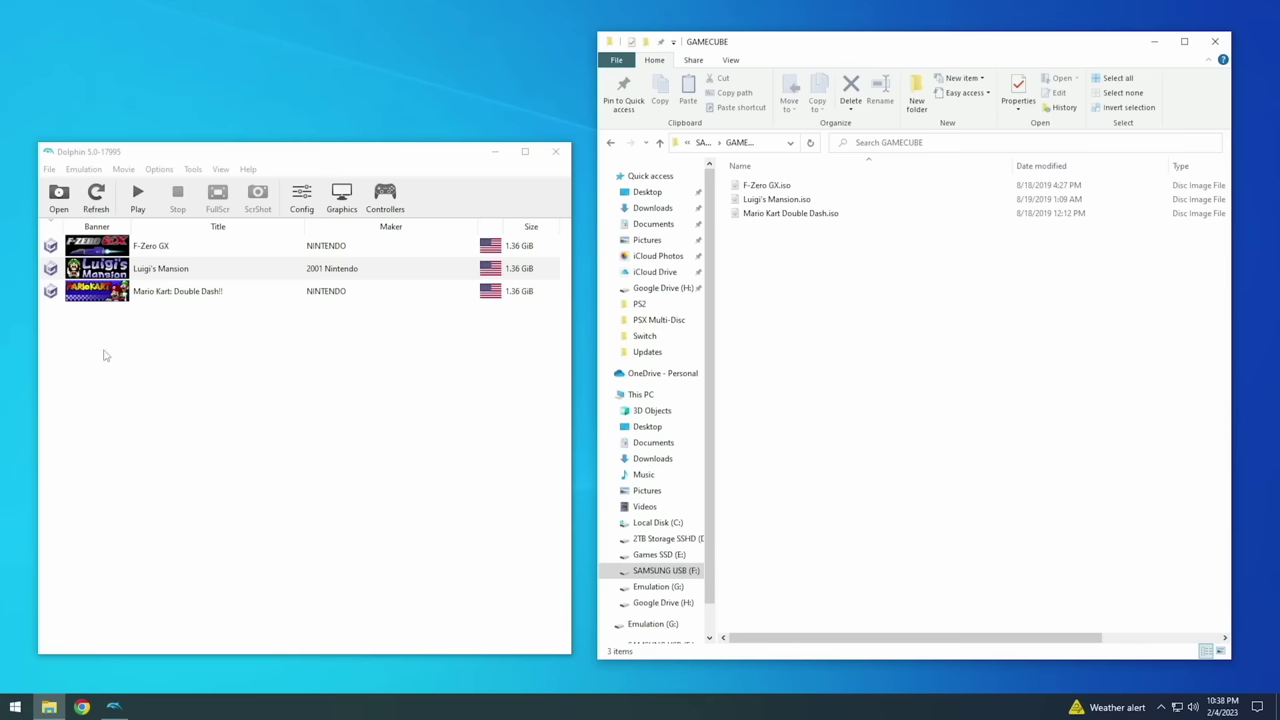
{"action": "left_click", "coordinate": [66, 153]}
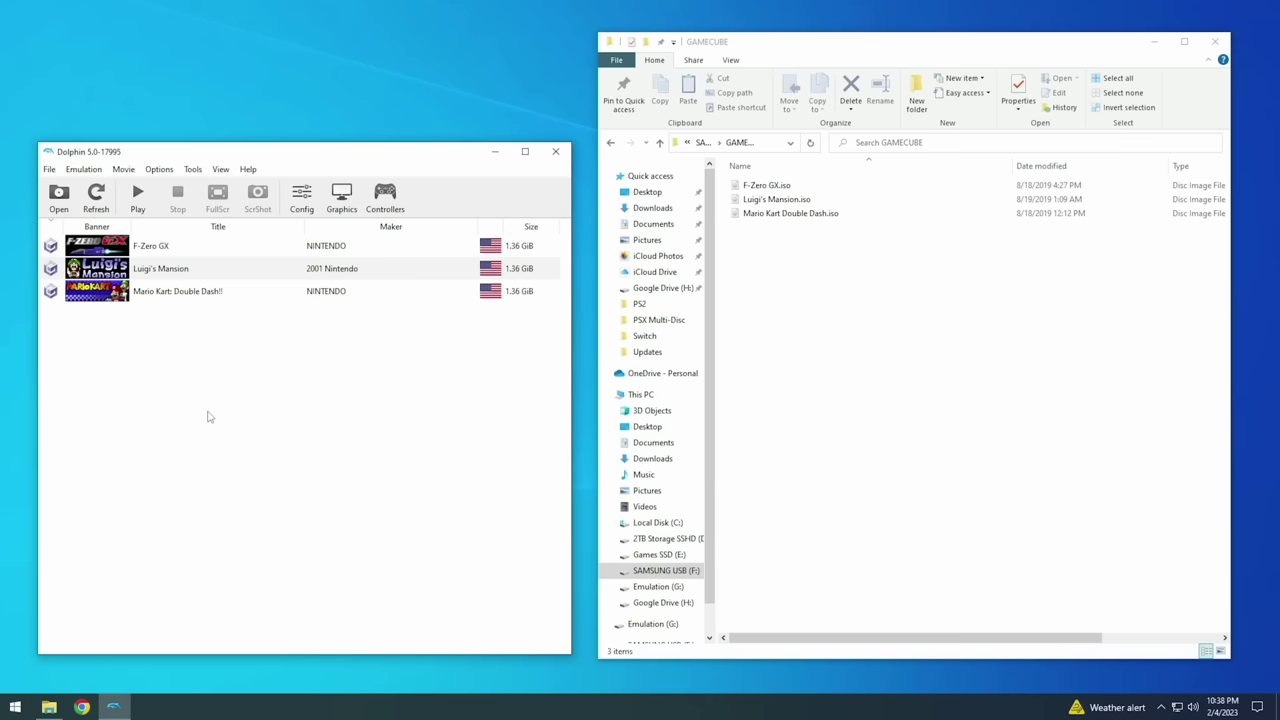
{"action": "left_click", "coordinate": [178, 416]}
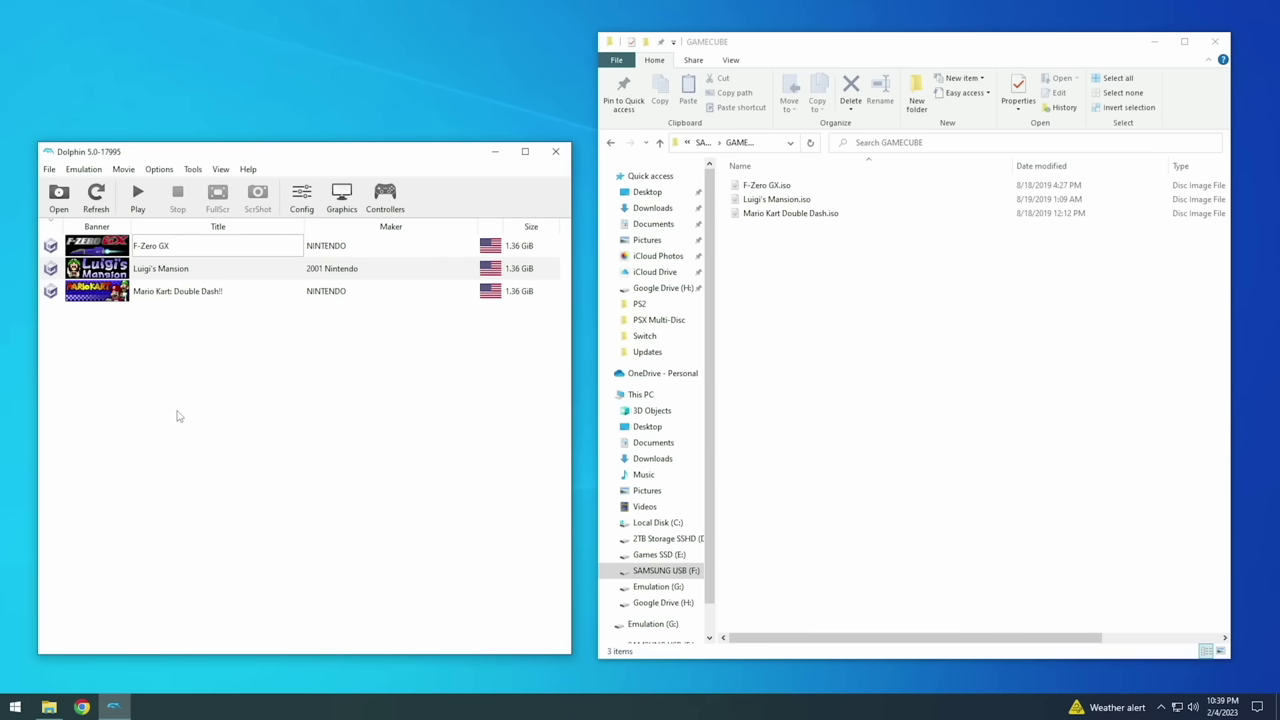
{"action": "right_click", "coordinate": [145, 242]}
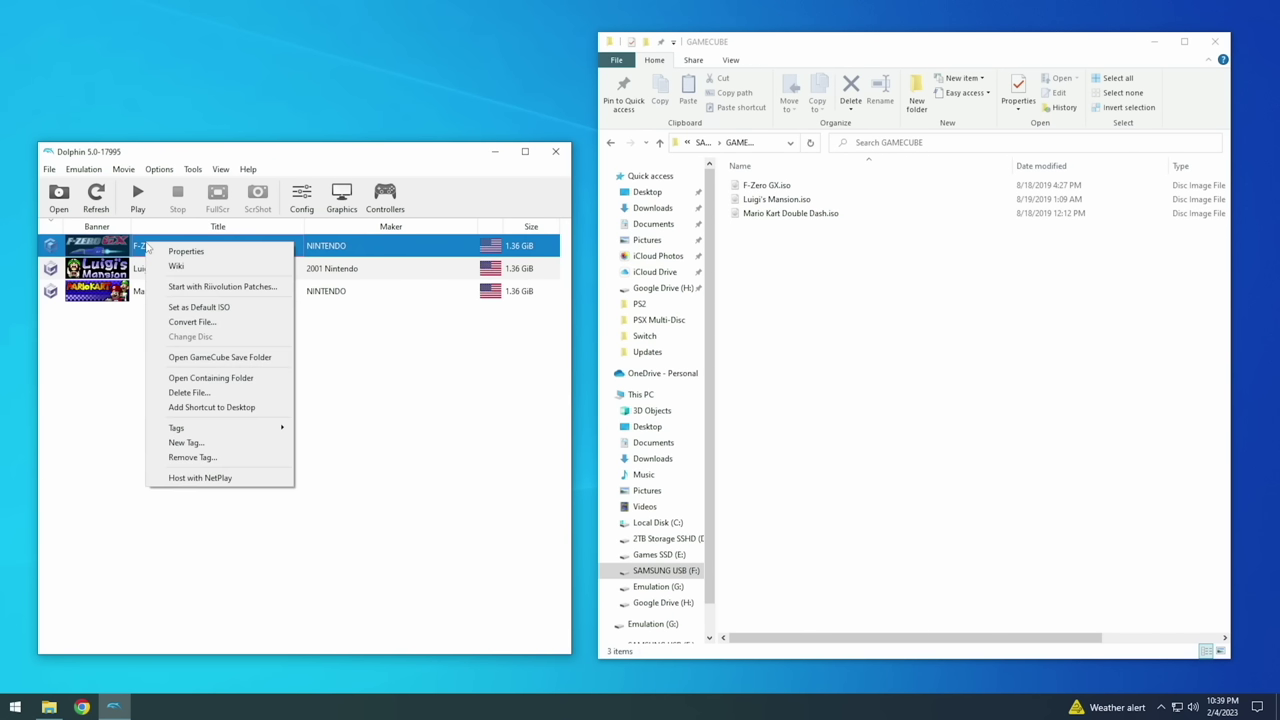
{"action": "left_click", "coordinate": [193, 323]}
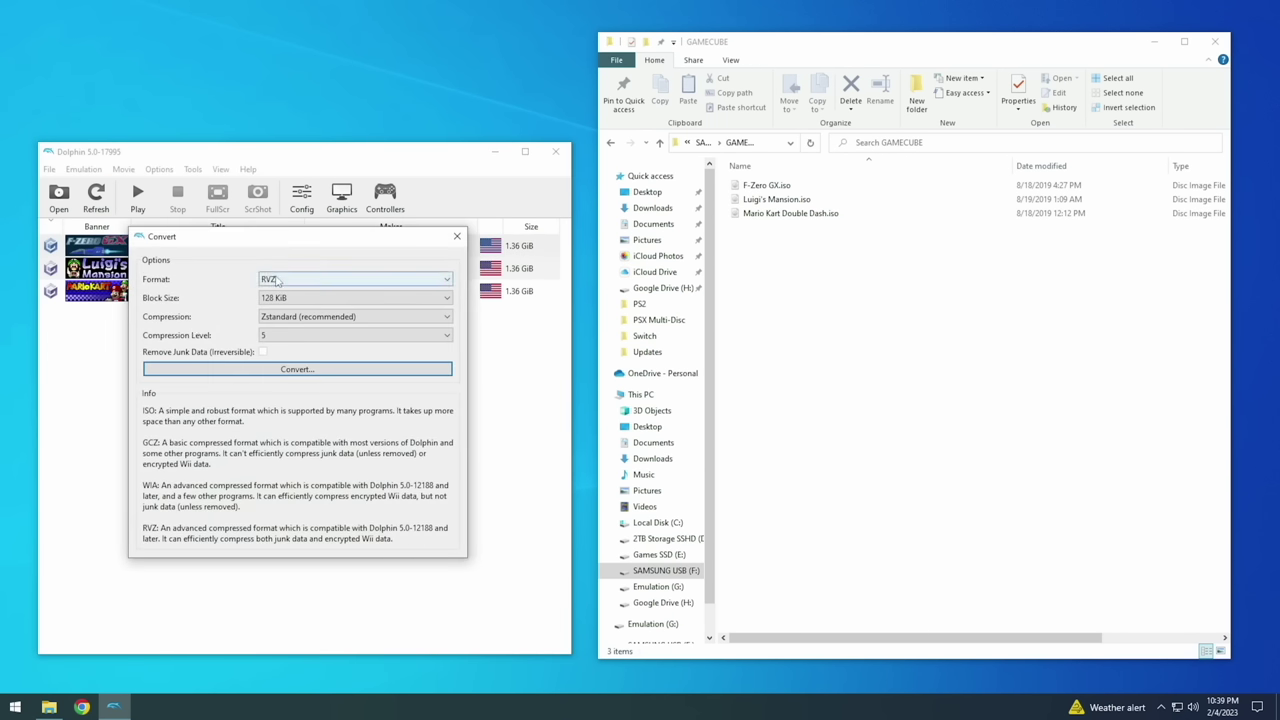
{"action": "left_click", "coordinate": [279, 337]}
{"action": "left_click", "coordinate": [279, 337]}
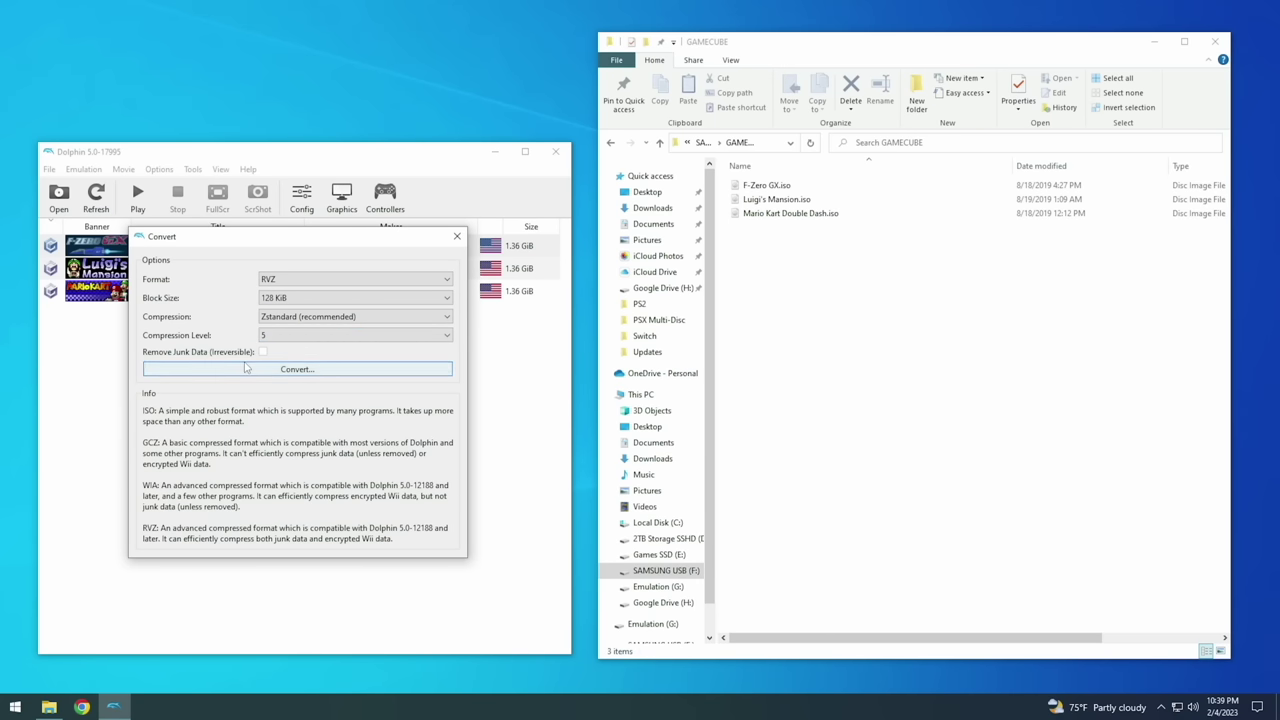
{"action": "left_click", "coordinate": [246, 369]}
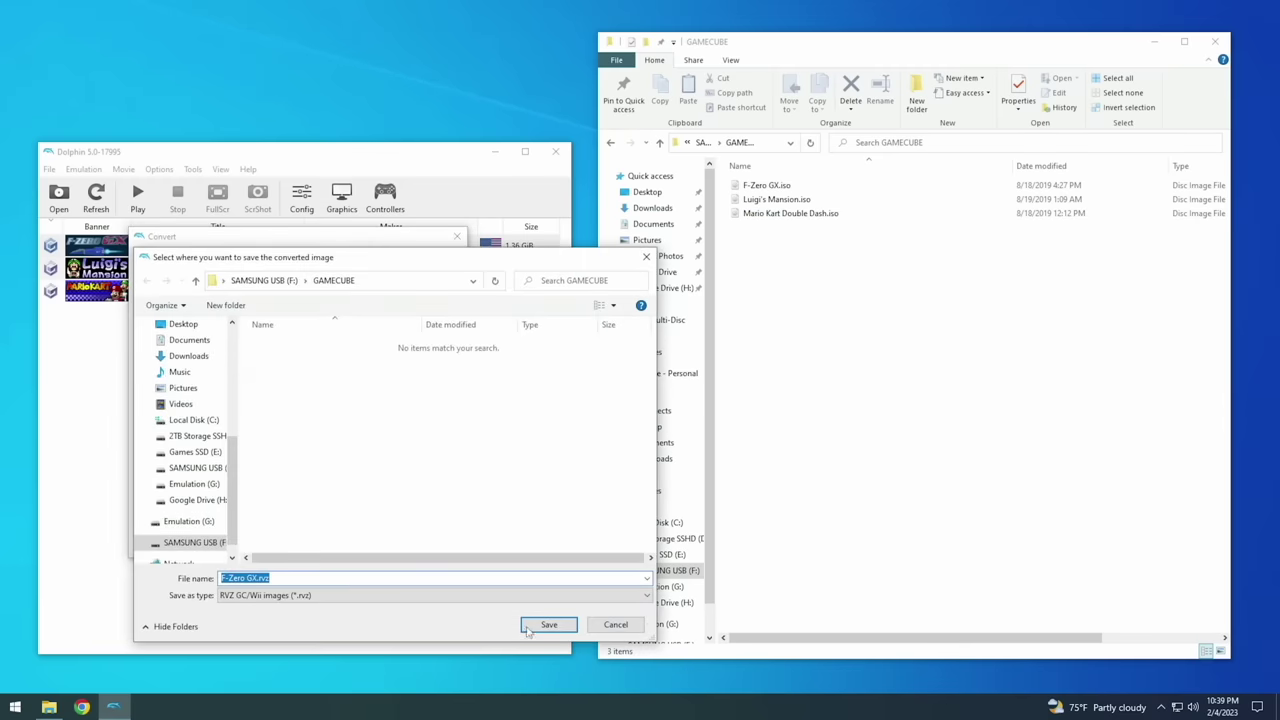
{"action": "left_click", "coordinate": [528, 628]}
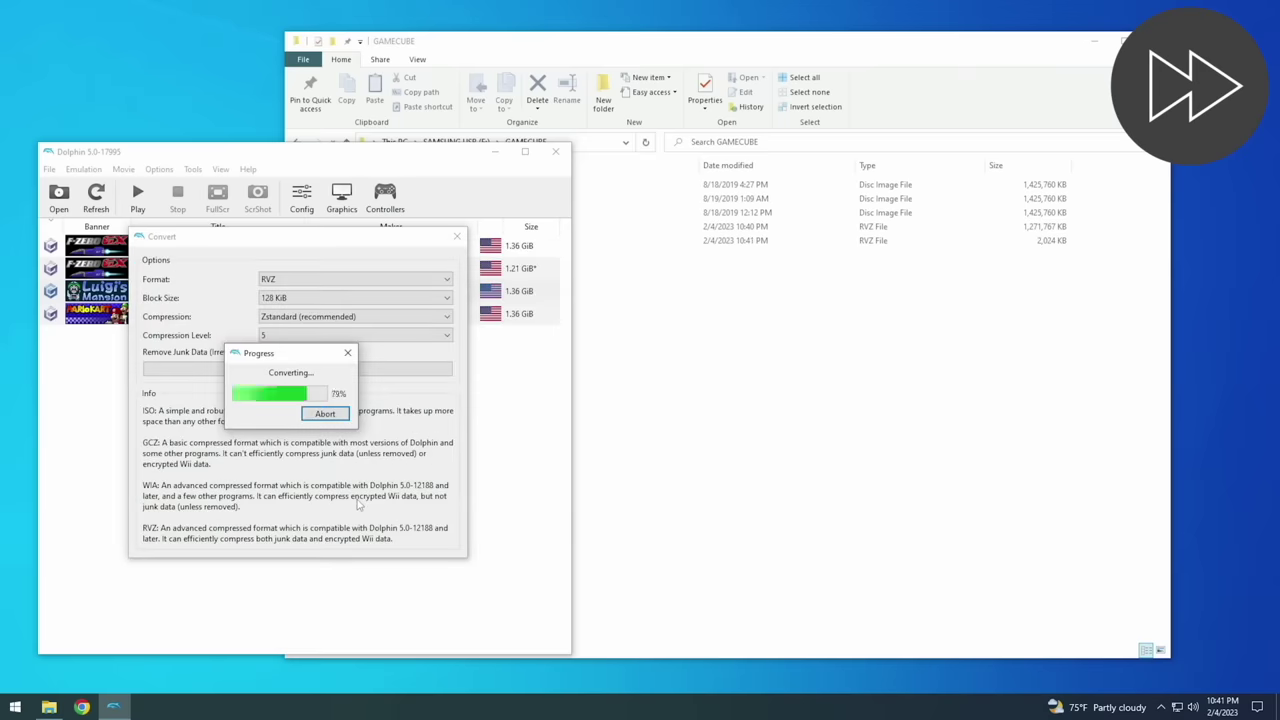
Step: Convert the remaining games, Luigi's Mansion and Mario Kart Double Dash, to RVZ files in the GAMECUBE folder
{"action": "left_click", "coordinate": [343, 414]}
{"action": "left_click", "coordinate": [297, 369]}
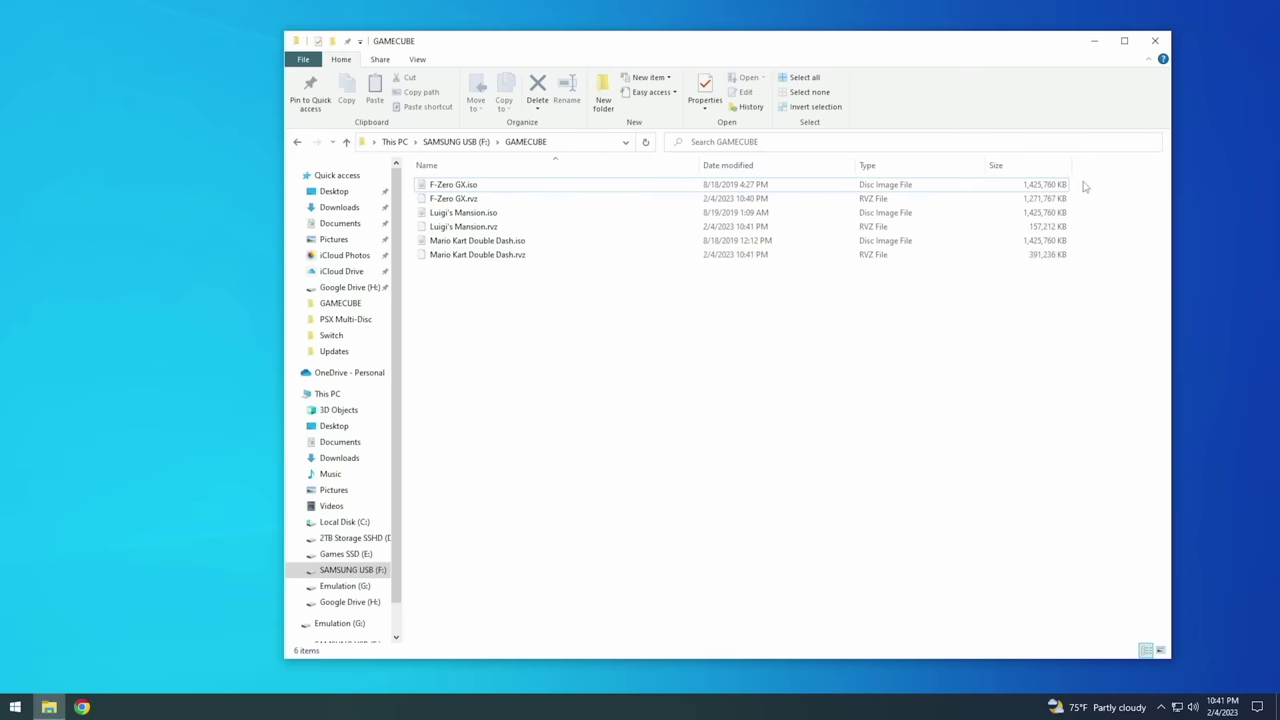
Step: Compare the ISO and RVZ file sizes of Luigi's Mansion and Mario Kart Double Dash in the GAMECUBE folder
{"action": "left_click_drag", "start_coordinate": [1100, 184], "coordinate": [1048, 231]}
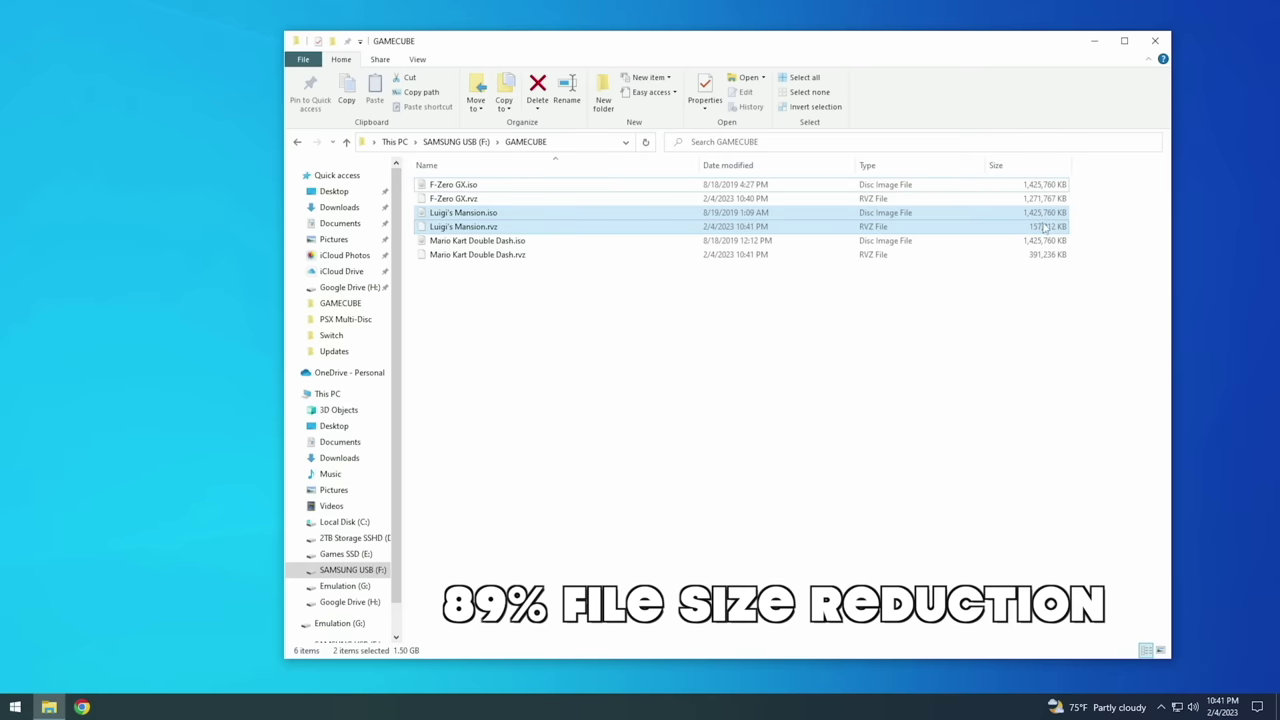
{"action": "left_click_drag", "start_coordinate": [1090, 236], "coordinate": [1048, 262]}
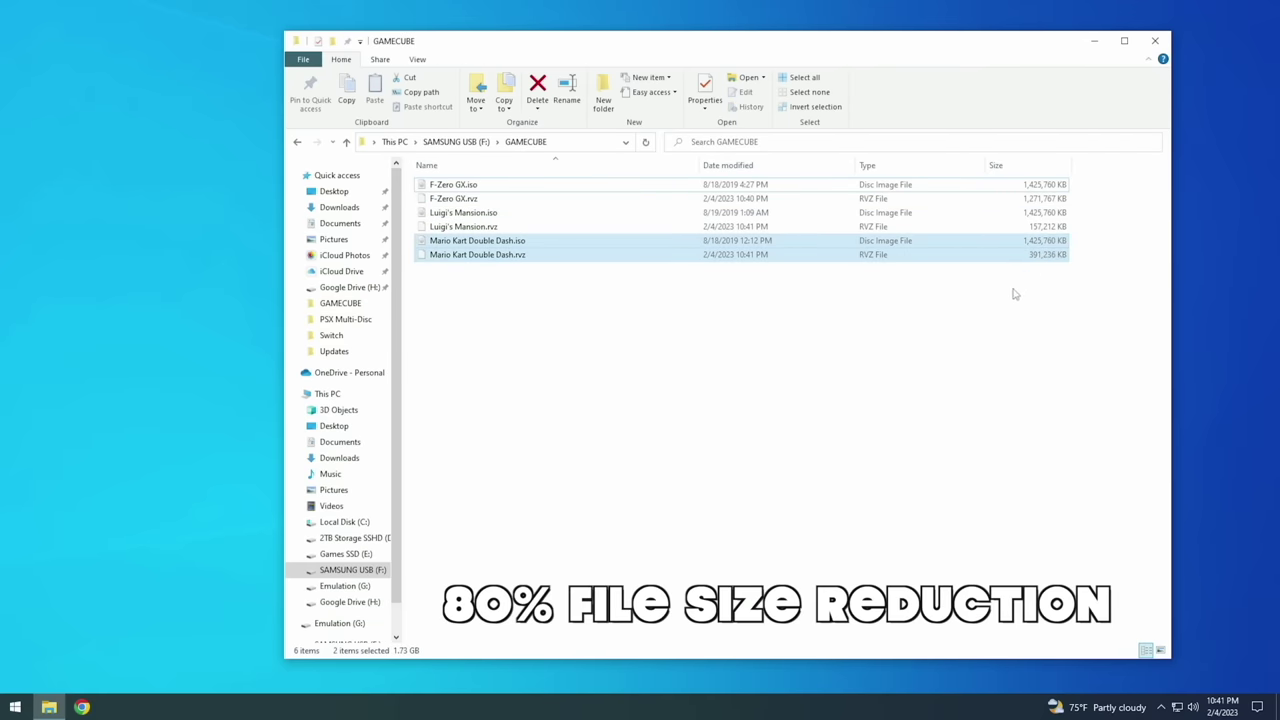
Step: Permanently delete the three original ISO files from the GAMECUBE folder and go back to the SAMSUNG USB (F:) drive
{"action": "left_click", "coordinate": [951, 184]}
{"action": "left_click", "coordinate": [916, 212], "text": "ctrl"}
{"action": "left_click", "coordinate": [904, 241], "text": "ctrl"}
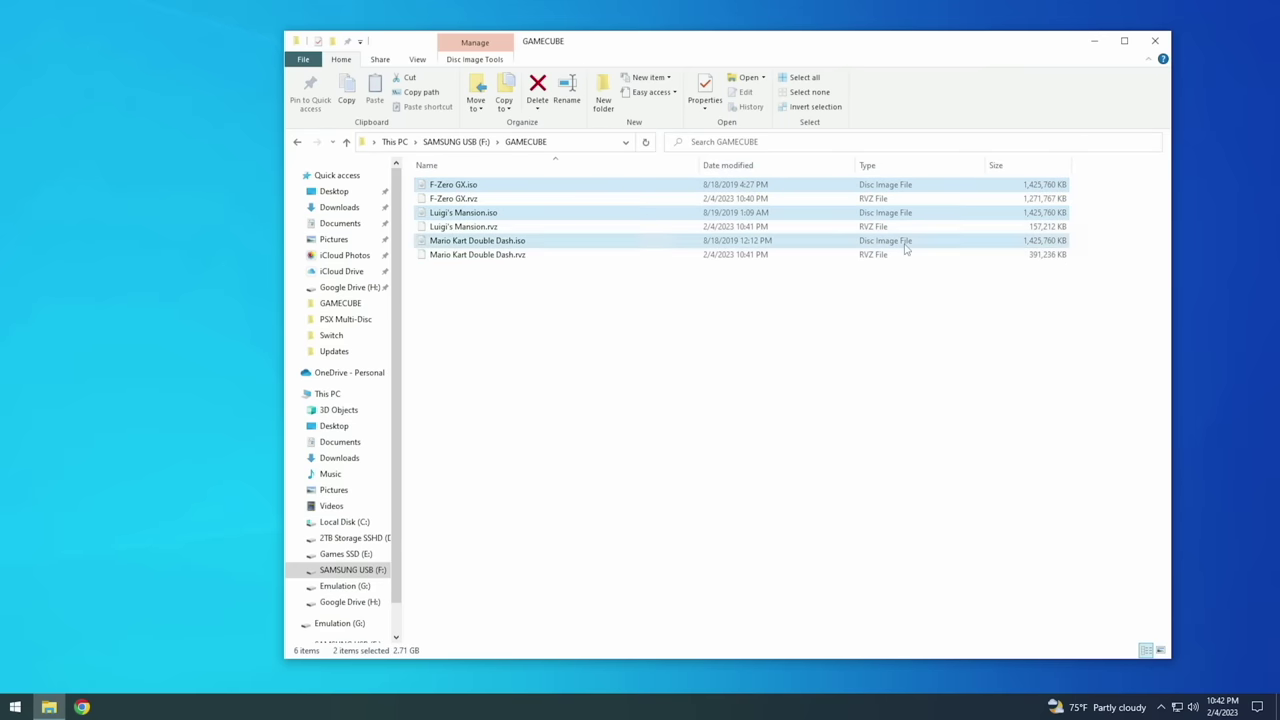
{"action": "left_click", "coordinate": [537, 92]}
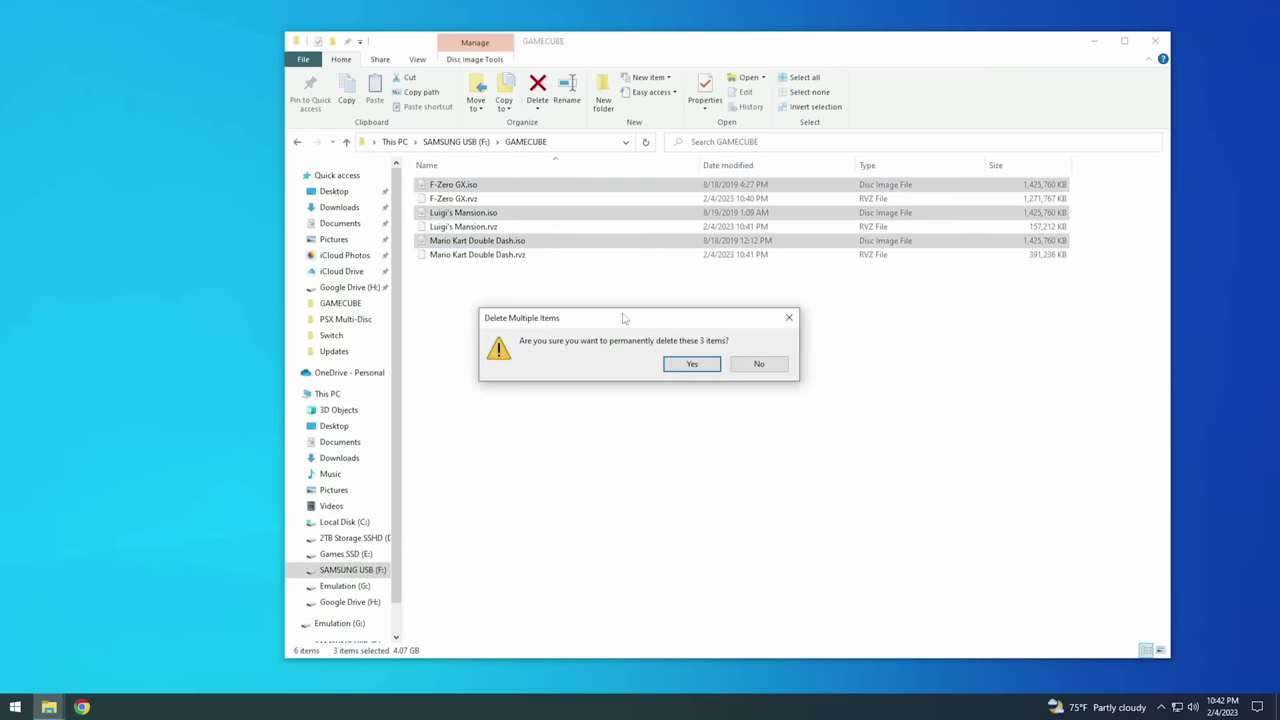
{"action": "left_click", "coordinate": [690, 365]}
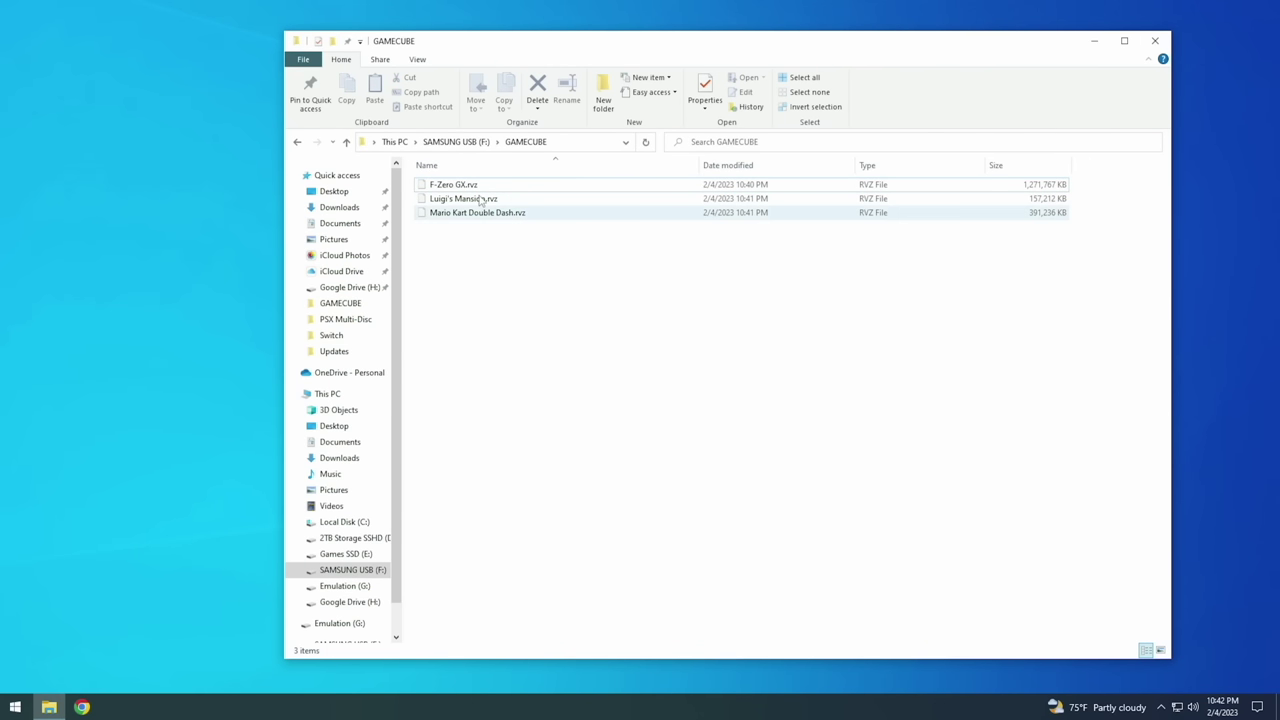
{"action": "left_click", "coordinate": [456, 141]}
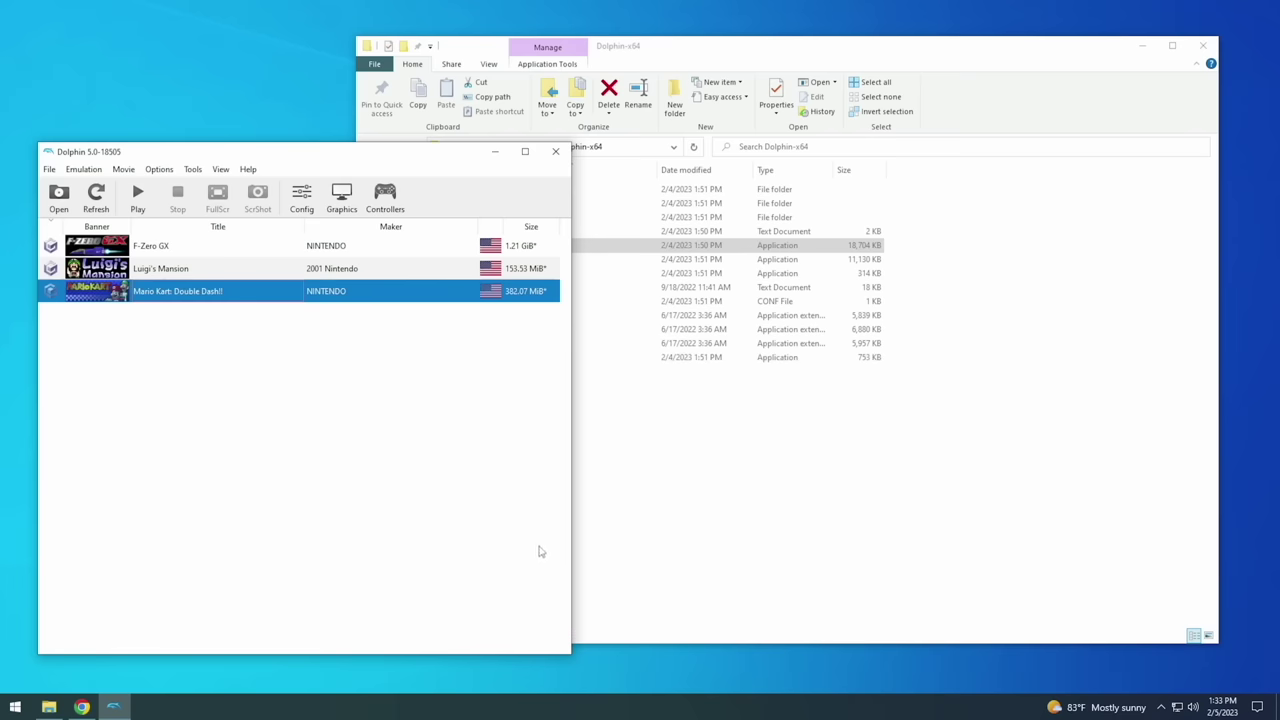
Step: In Dolphin, launch Mario Kart: Double Dash!! from the game list
{"action": "double_click", "coordinate": [178, 291]}
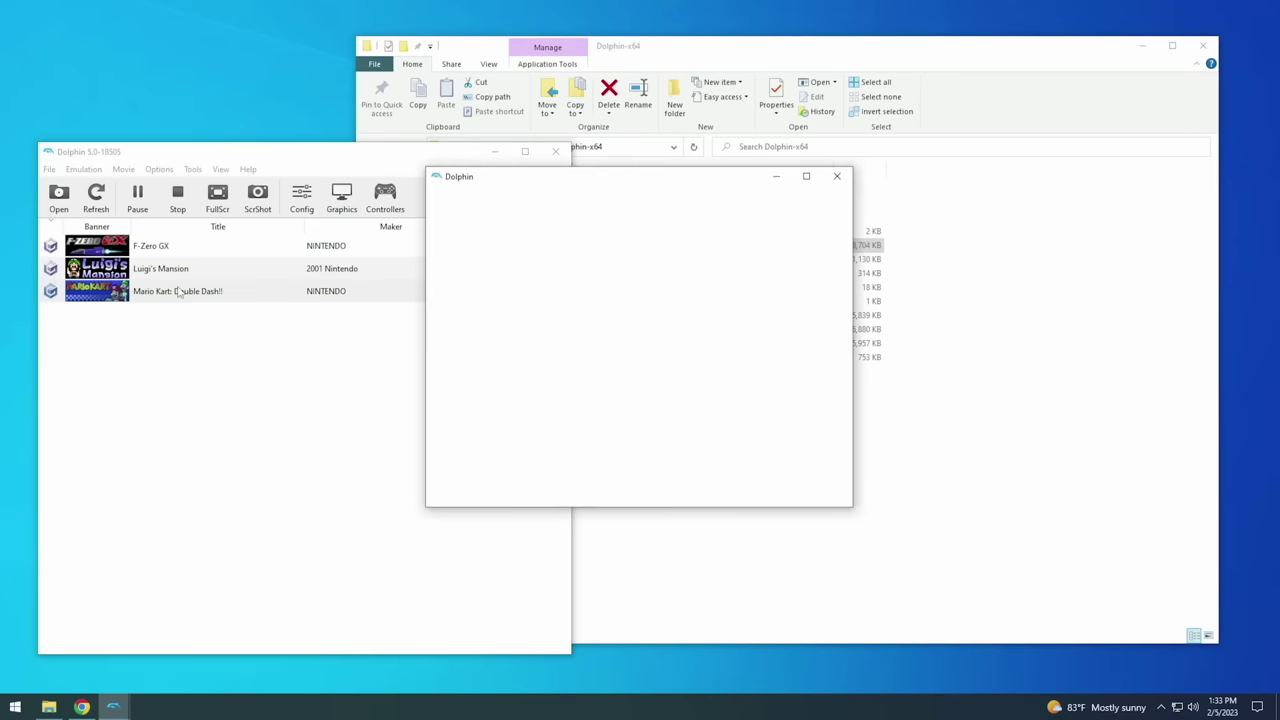